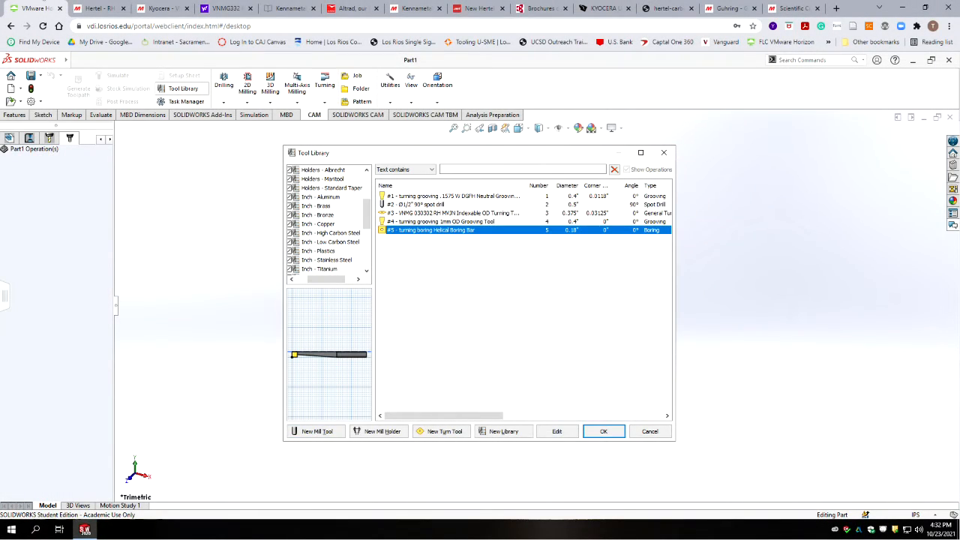
Step: Check the turret 6 facing tool's entry in S60-Lathe-Tool-List.pdf in Acrobat, and return to the SOLIDWORKS tool library
{"action": "key", "text": "alt+Tab"}
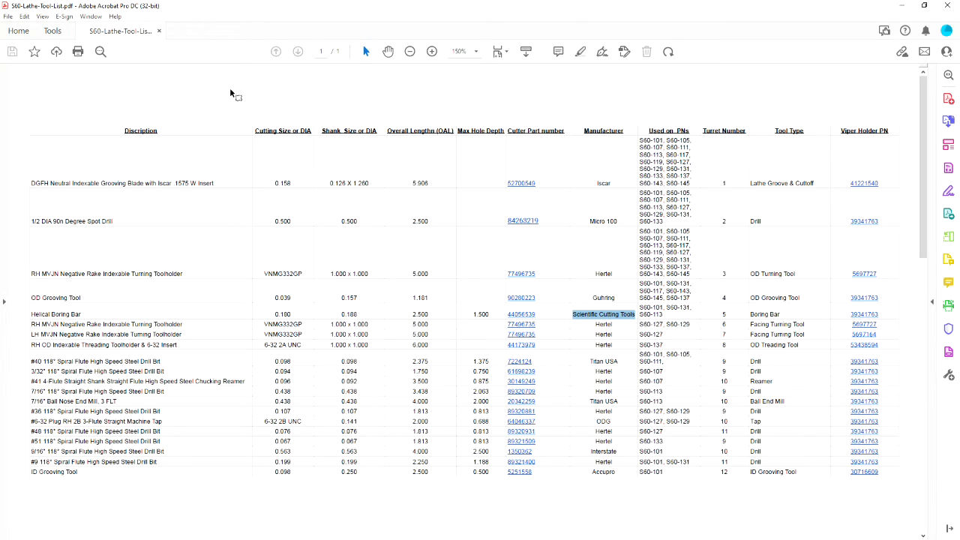
{"action": "left_click", "coordinate": [163, 257]}
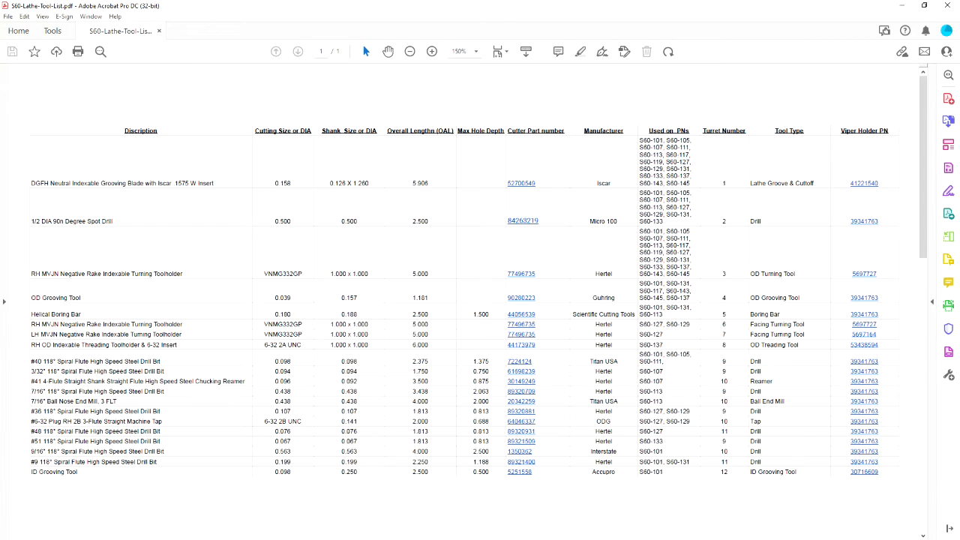
{"action": "key", "text": "alt+Tab"}
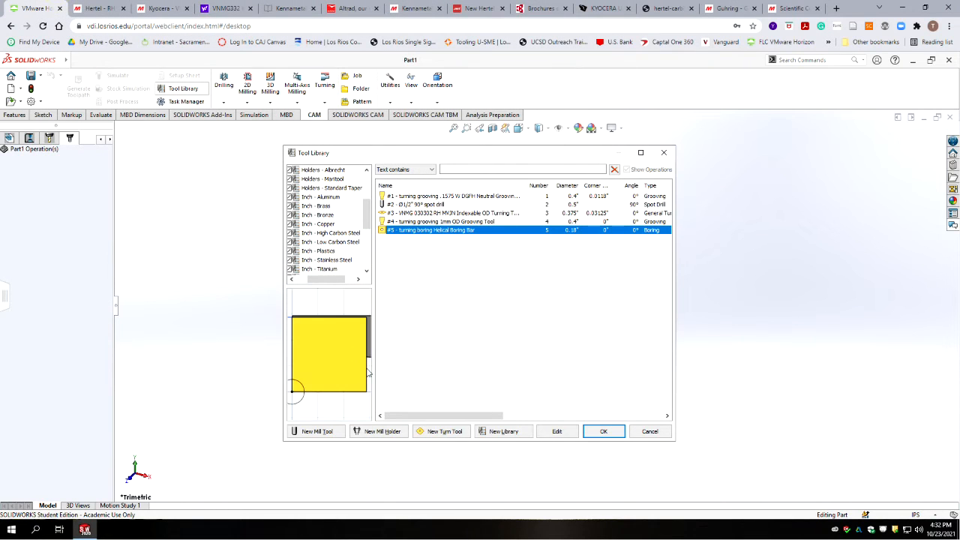
Step: Duplicate tool #3, the VNMG 030302 RH MVJN Indexable OD Turning Tool, in the tool library
{"action": "right_click", "coordinate": [412, 233]}
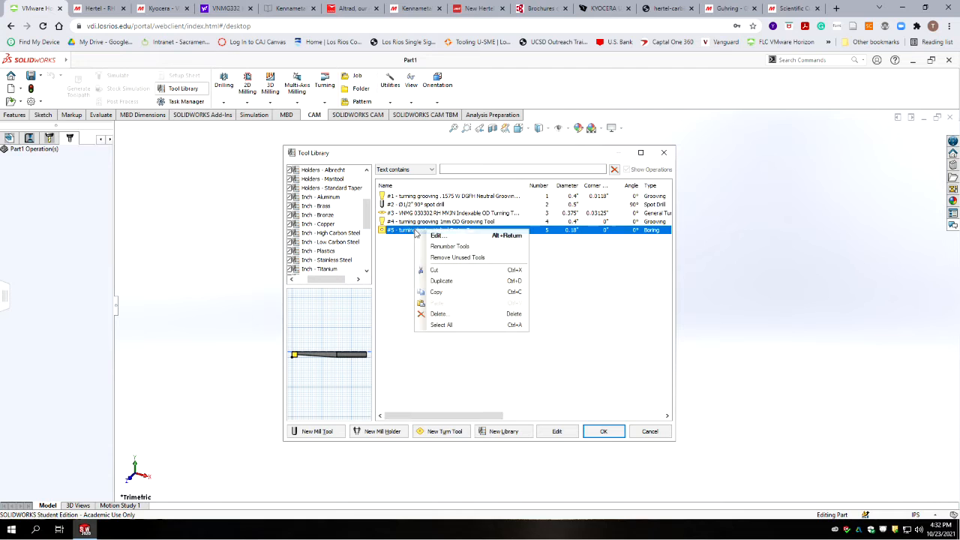
{"action": "left_click", "coordinate": [394, 248]}
{"action": "left_click", "coordinate": [412, 214]}
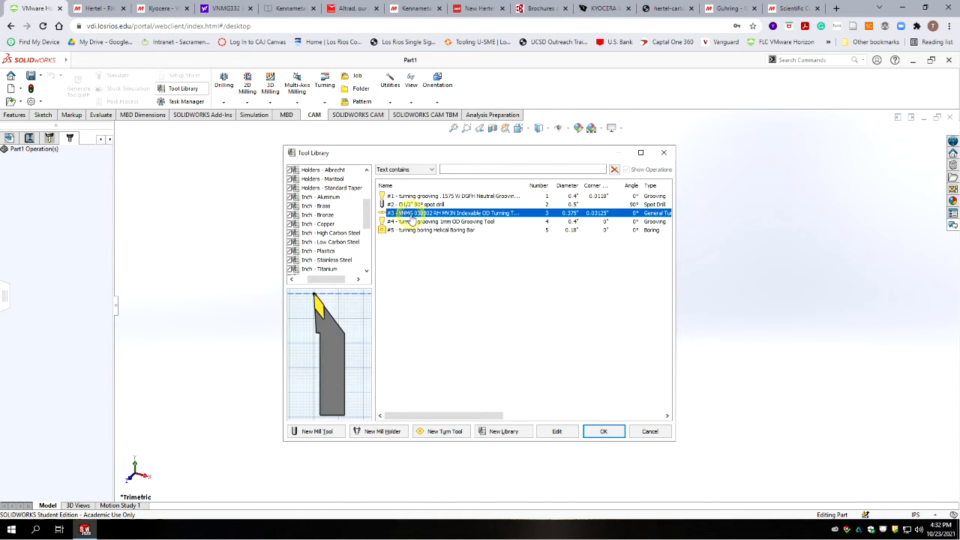
{"action": "right_click", "coordinate": [412, 217]}
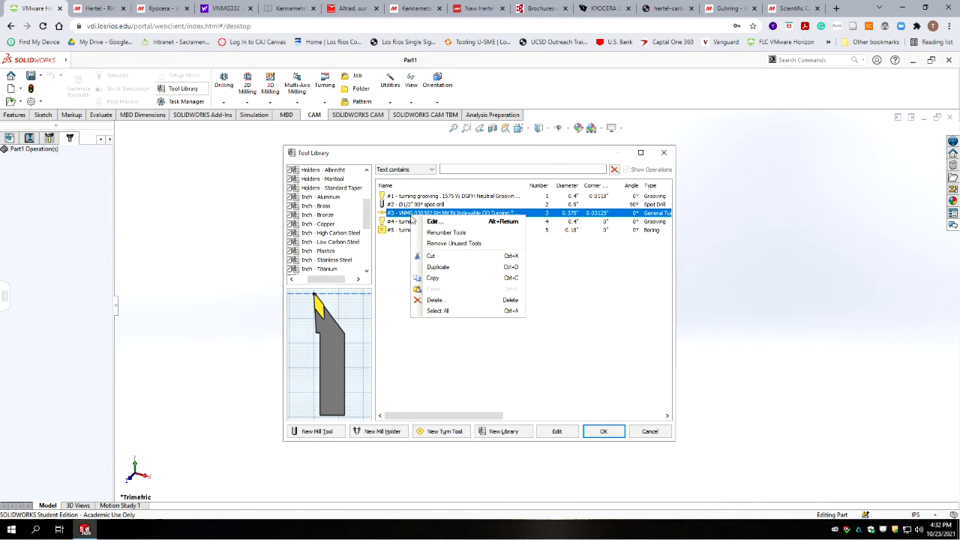
{"action": "left_click", "coordinate": [438, 267]}
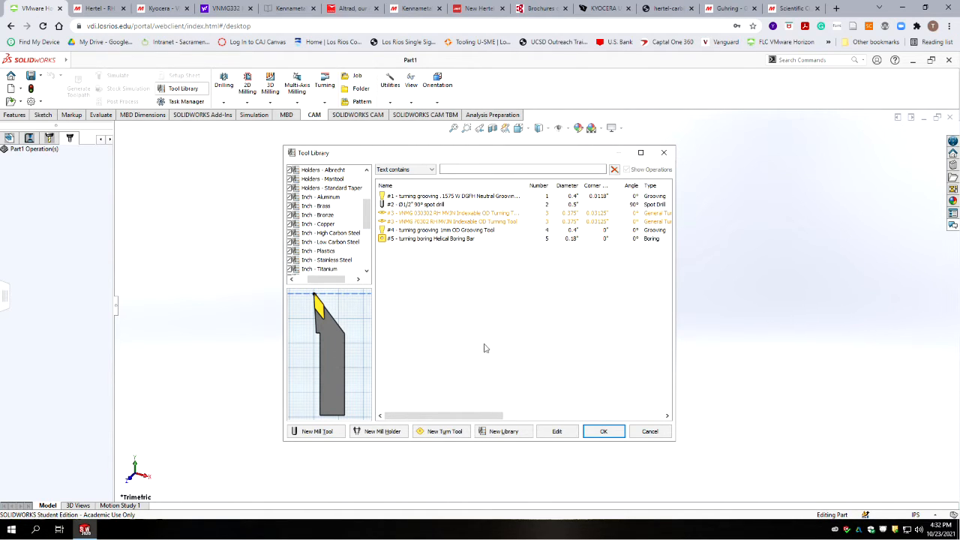
Step: Edit the copy of tool #3 and change its description to "RH MVJN Indexable face Turning Tool"
{"action": "left_click", "coordinate": [420, 221]}
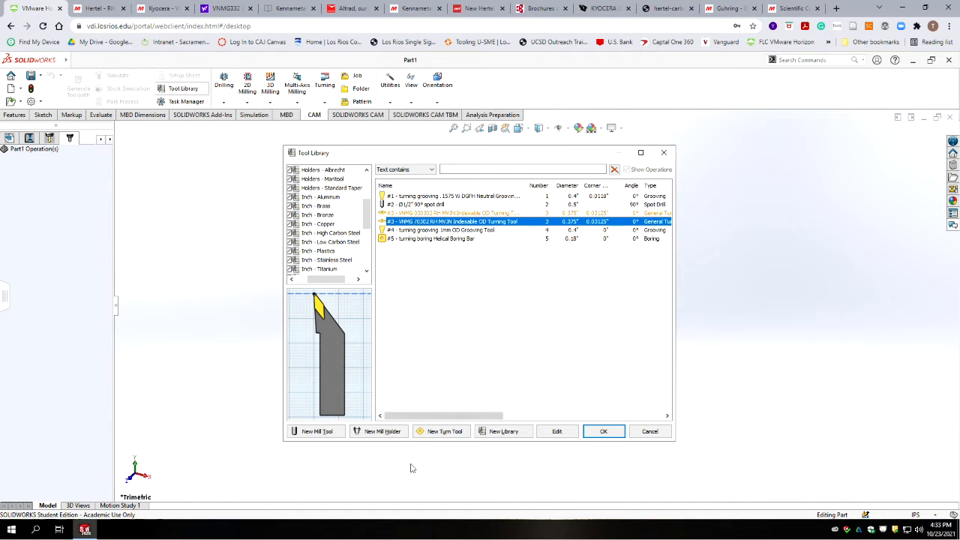
{"action": "right_click", "coordinate": [454, 224]}
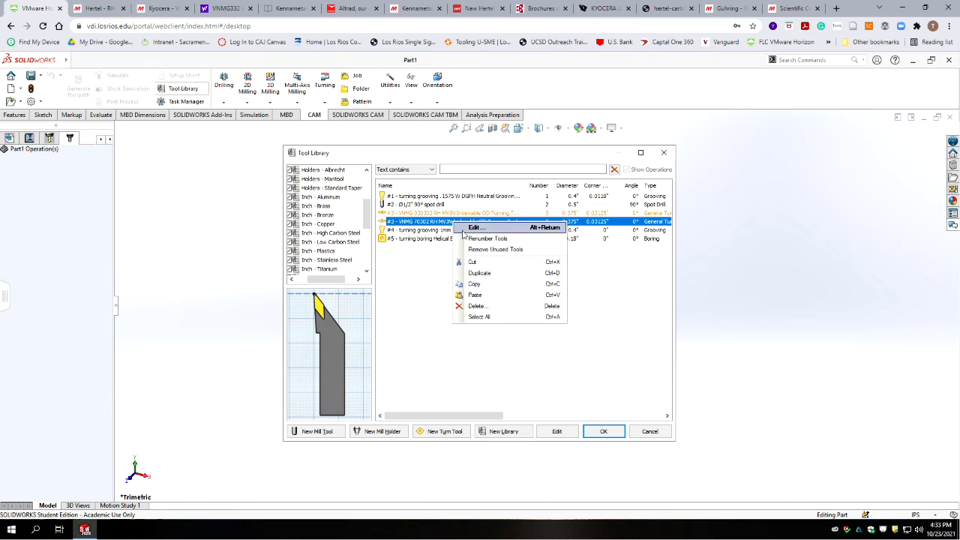
{"action": "left_click", "coordinate": [462, 226]}
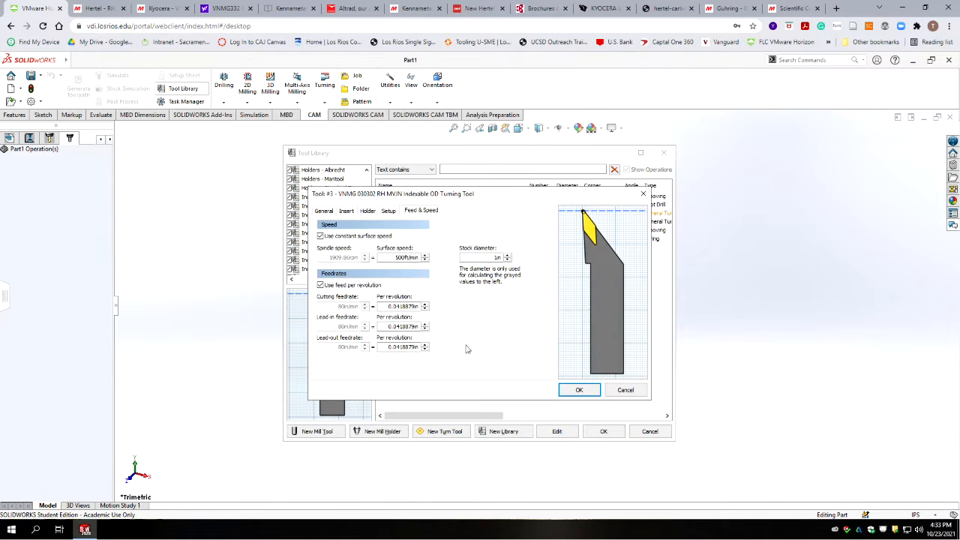
{"action": "left_click", "coordinate": [324, 211]}
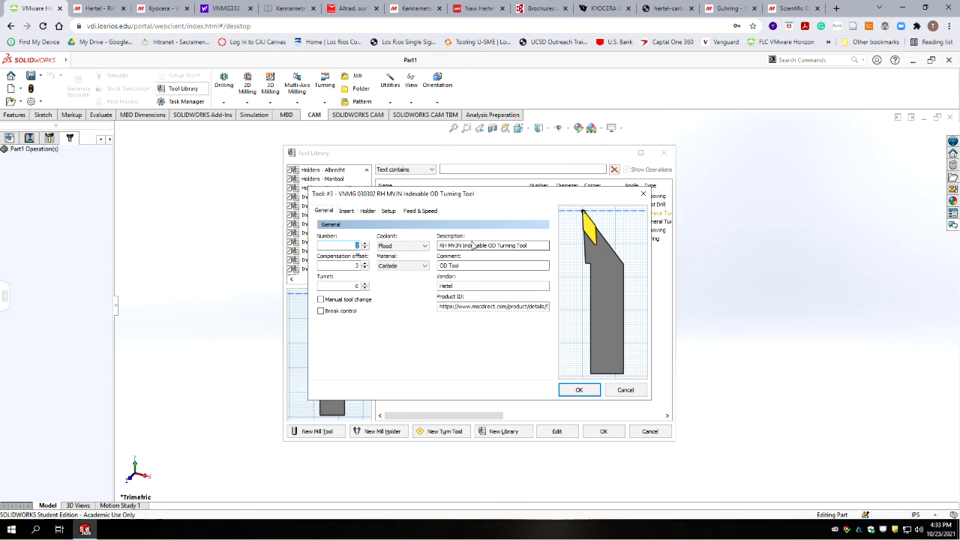
{"action": "left_click", "coordinate": [516, 245]}
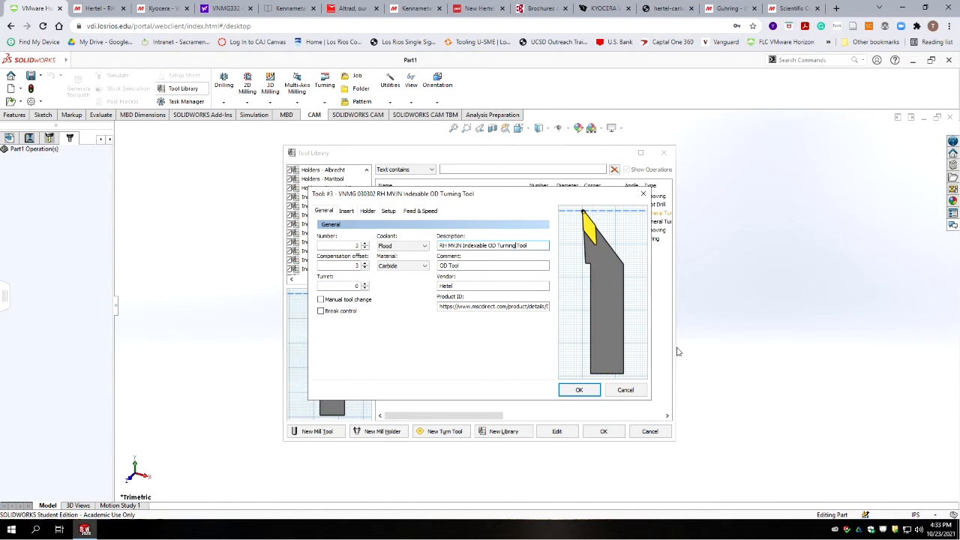
{"action": "key", "text": "BackSpace"}
{"action": "key", "text": "BackSpace"}
{"action": "key", "text": "BackSpace"}
{"action": "type", "text": "face"}
Step: Set the copied tool's turret orientation to 90 degrees, its number to 6 and its comment to "Facing Tool", and save it
{"action": "left_click", "coordinate": [343, 212]}
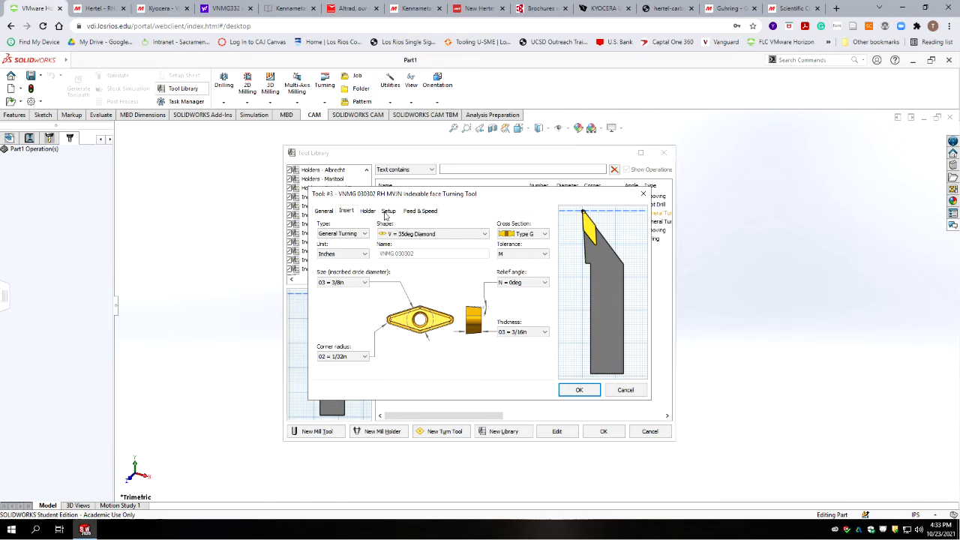
{"action": "left_click", "coordinate": [368, 211]}
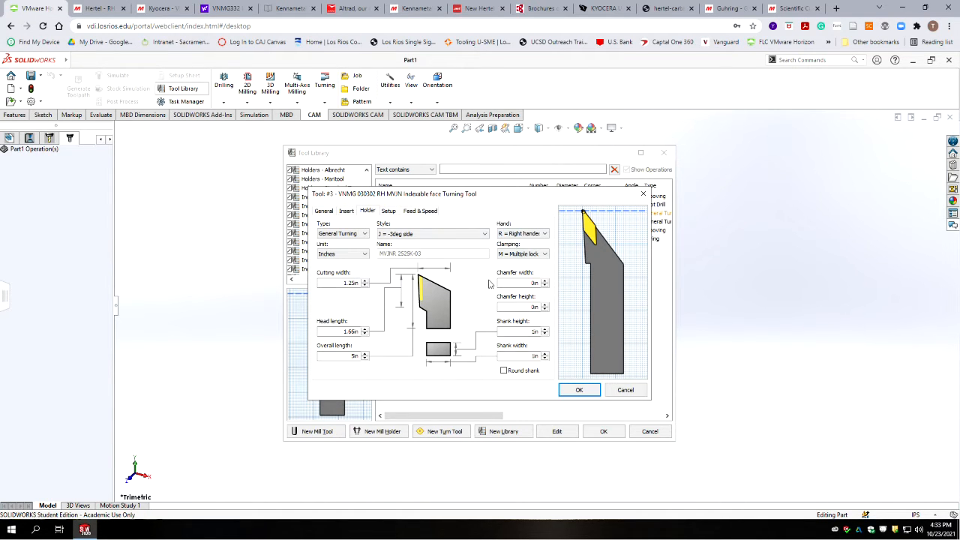
{"action": "left_click", "coordinate": [388, 210]}
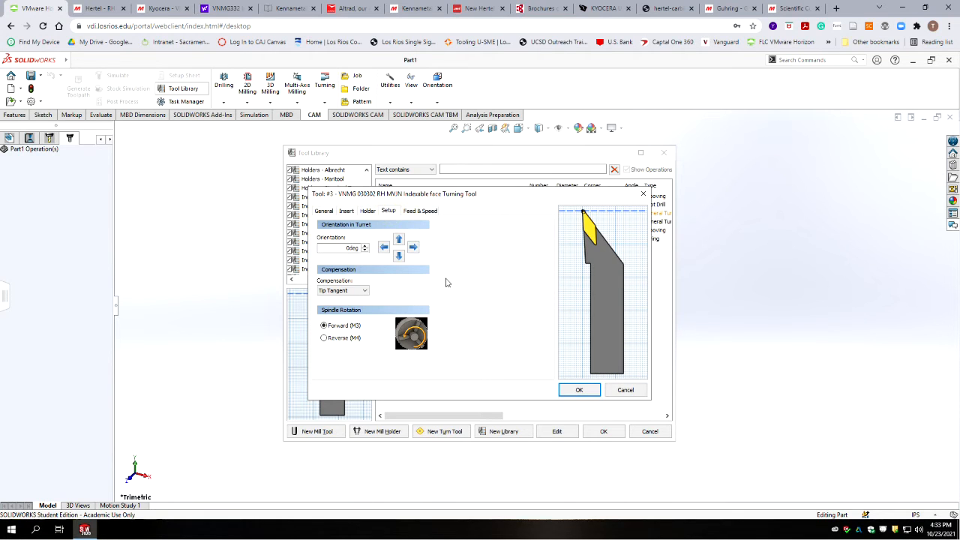
{"action": "left_click", "coordinate": [383, 249]}
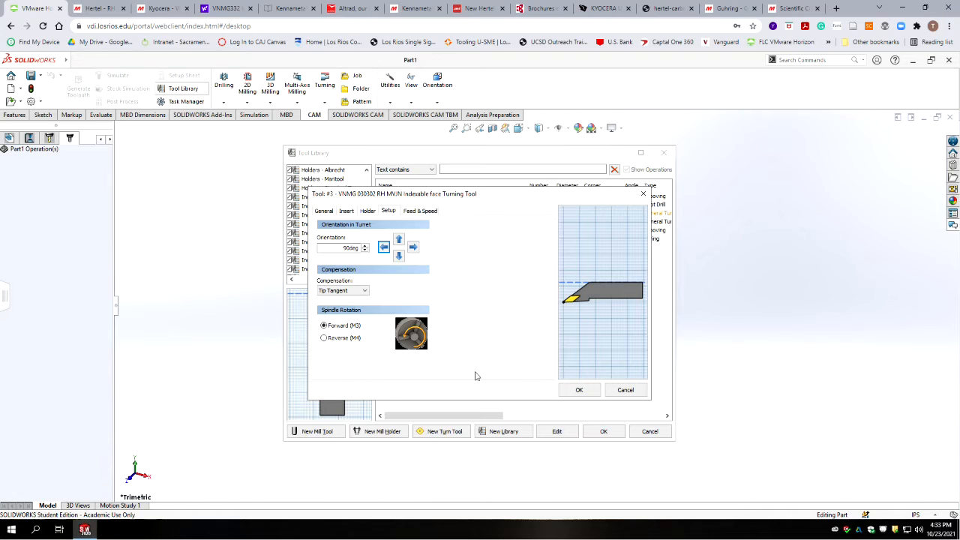
{"action": "left_click", "coordinate": [431, 211]}
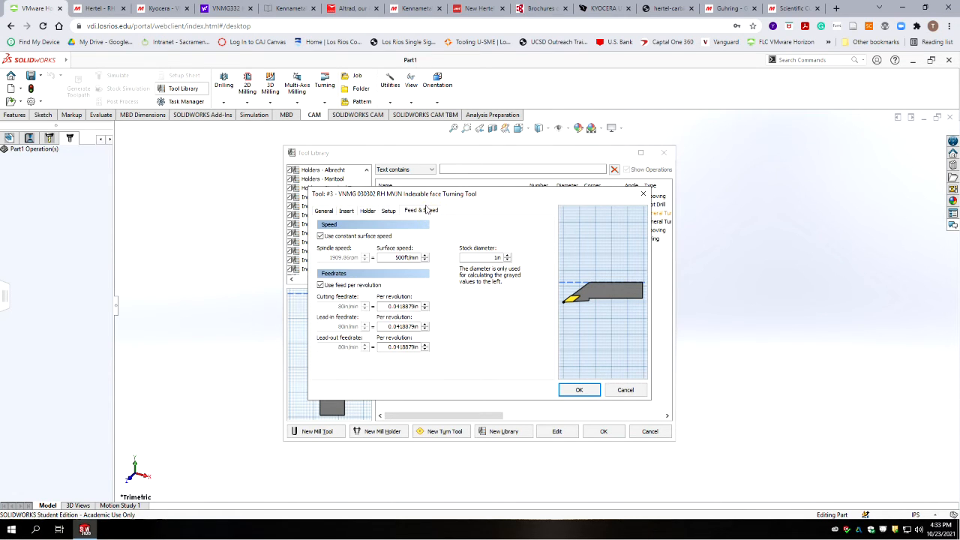
{"action": "left_click", "coordinate": [579, 389]}
{"action": "left_click", "coordinate": [439, 271]}
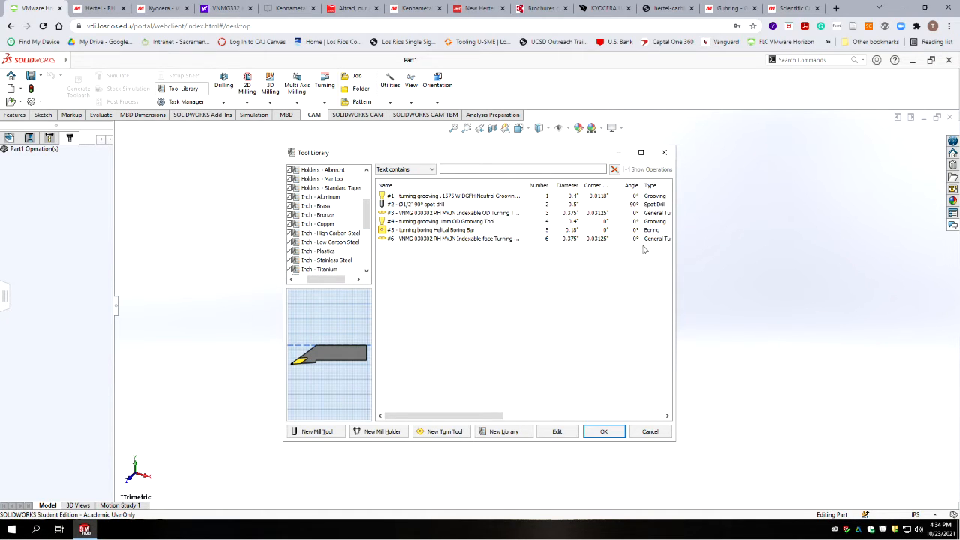
Step: Duplicate tool #6, the RH MVJN Indexable face Turning Tool, in the tool library
{"action": "left_click", "coordinate": [401, 240]}
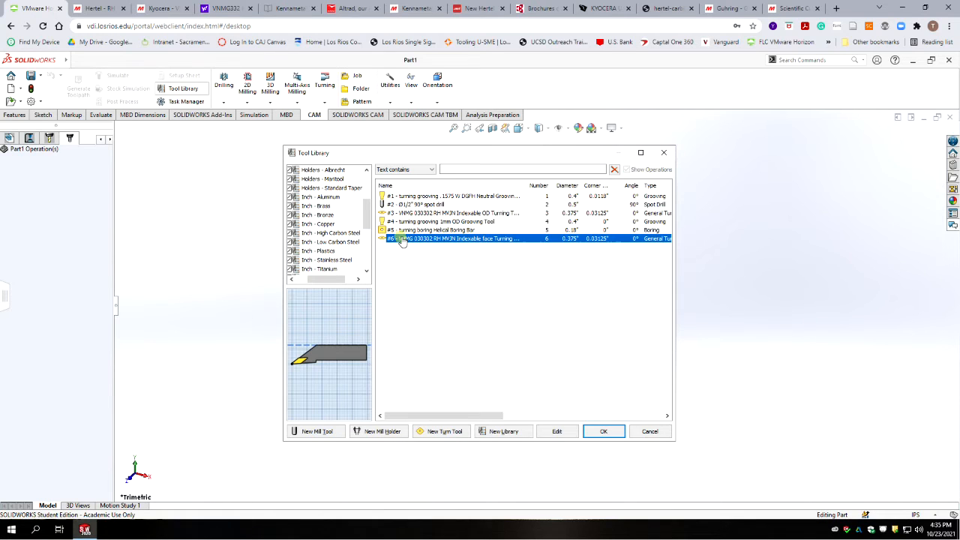
{"action": "right_click", "coordinate": [403, 240]}
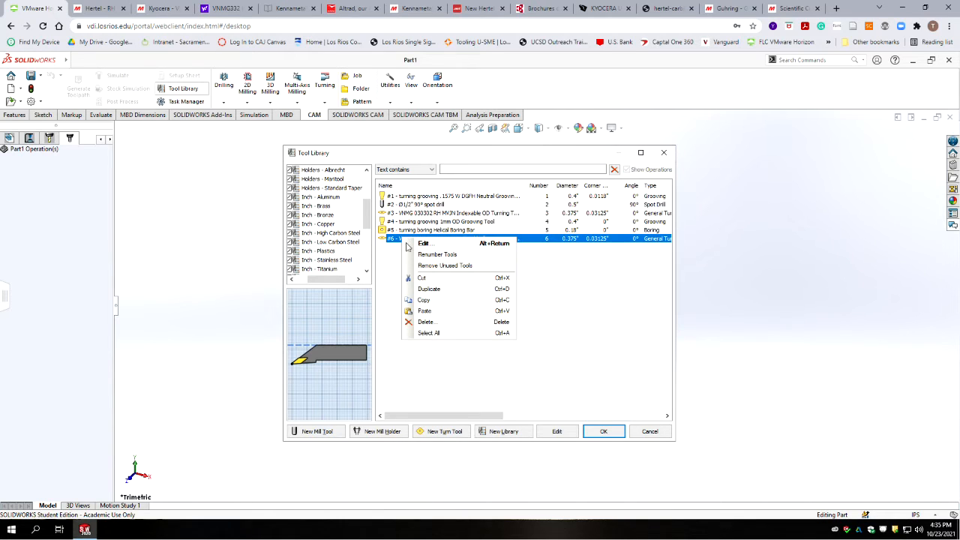
{"action": "left_click", "coordinate": [429, 288]}
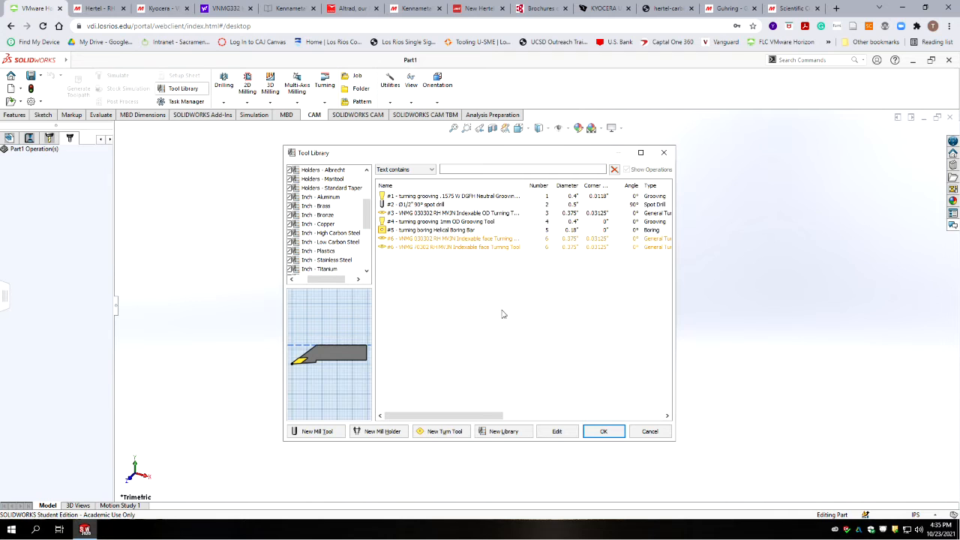
Step: Edit the copy of tool #6, setting its number to 7 and the holder's hand to L = Left handed
{"action": "left_click", "coordinate": [424, 248]}
{"action": "right_click", "coordinate": [423, 251]}
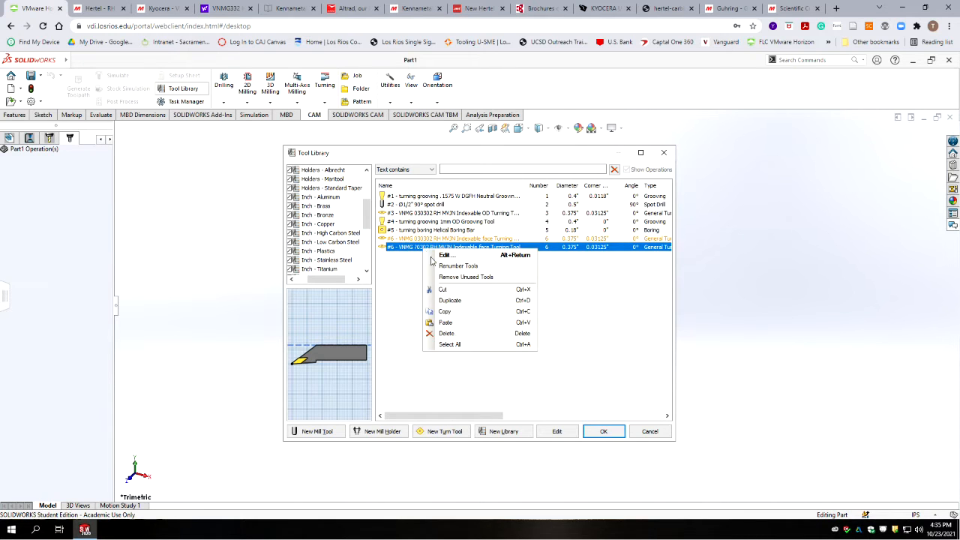
{"action": "left_click", "coordinate": [444, 256]}
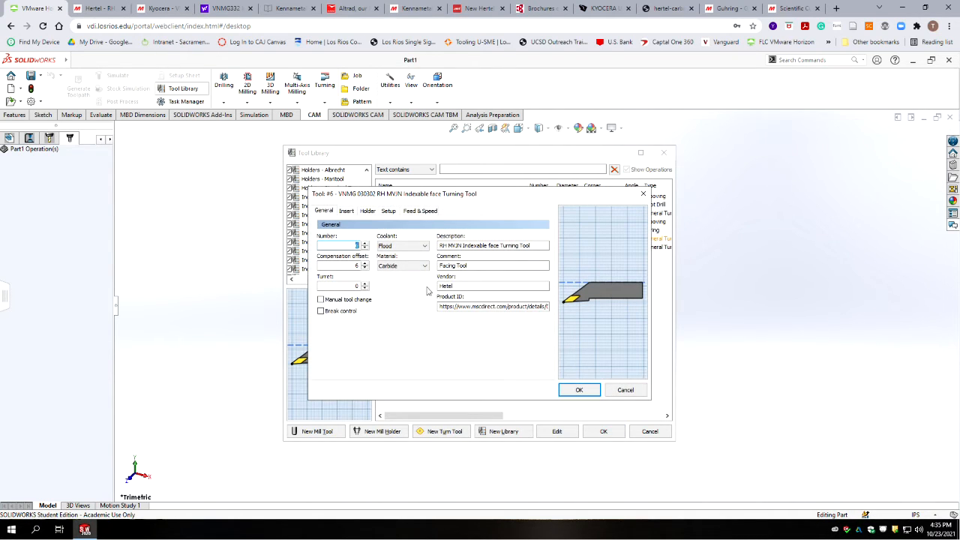
{"action": "left_click", "coordinate": [364, 244]}
{"action": "left_click", "coordinate": [366, 213]}
{"action": "left_click", "coordinate": [531, 234]}
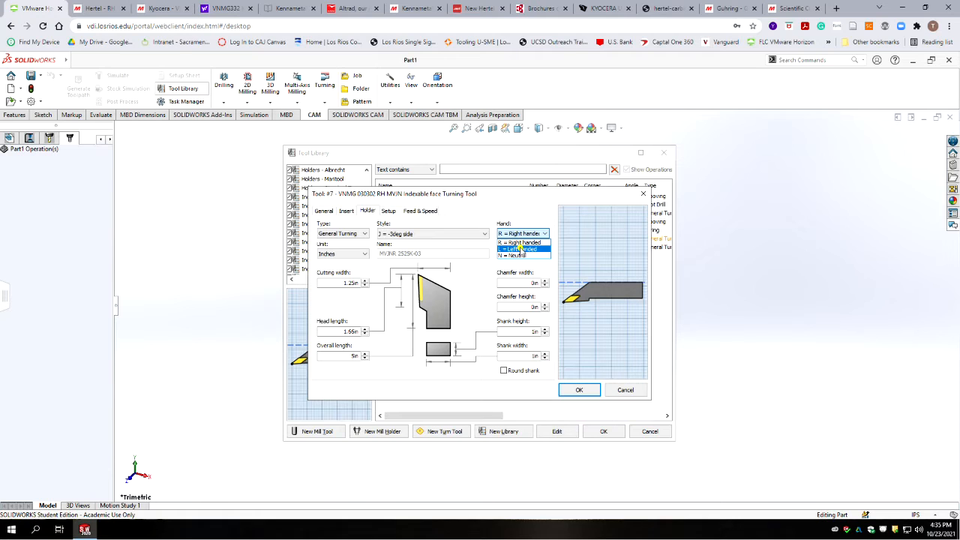
{"action": "left_click", "coordinate": [520, 249]}
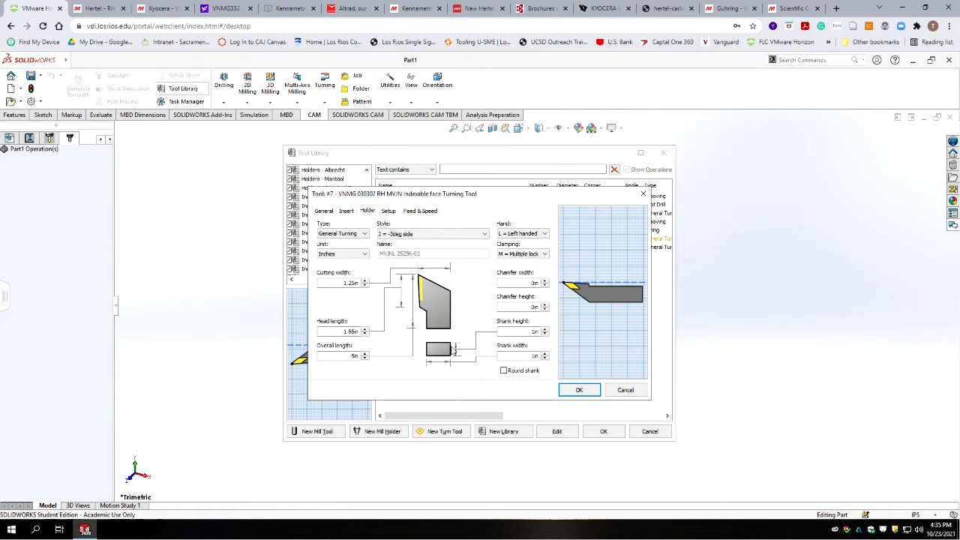
Step: Change tool #7's description to "LH MVJN Indexable face Turning Tool" and correct its vendor to "Hertel"
{"action": "left_click", "coordinate": [324, 211]}
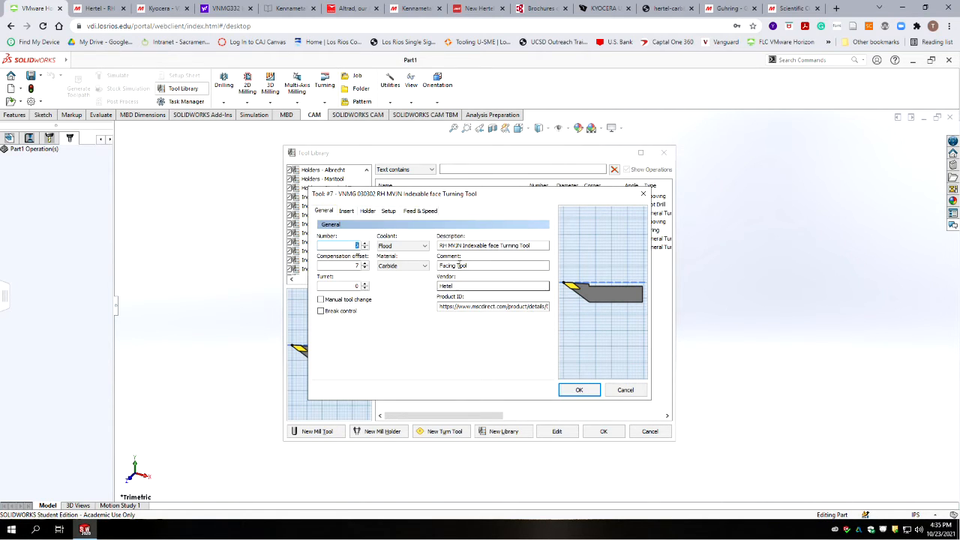
{"action": "left_click", "coordinate": [488, 246]}
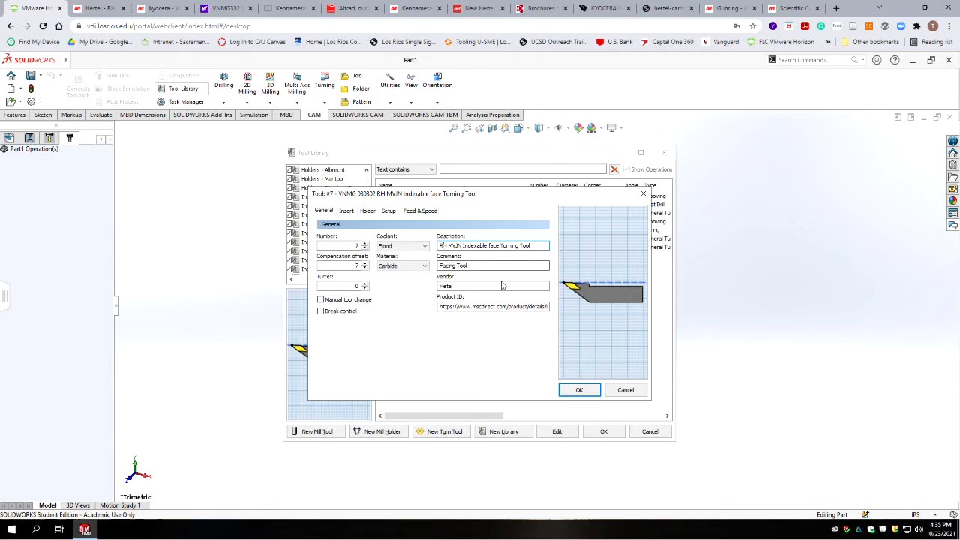
{"action": "key", "text": "BackSpace"}
{"action": "type", "text": "L"}
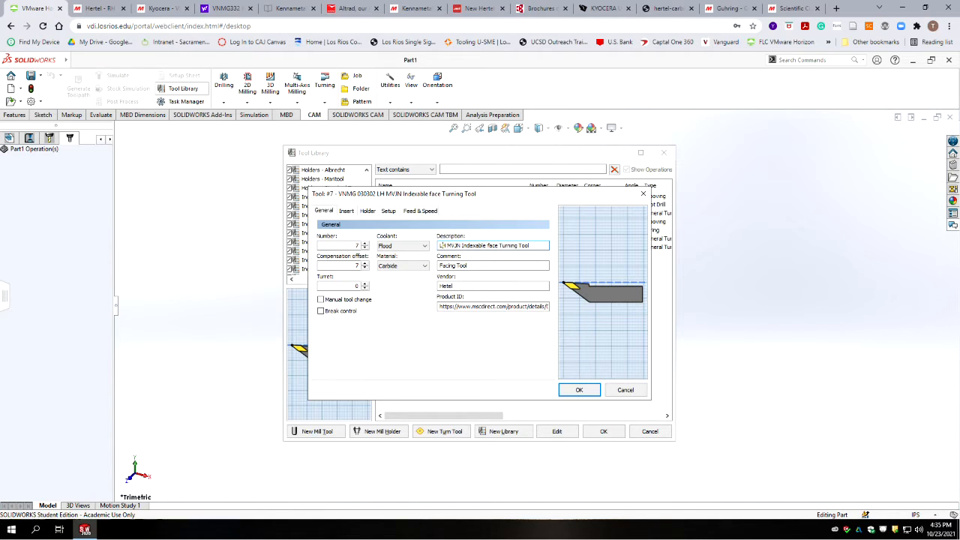
{"action": "left_click", "coordinate": [443, 307]}
{"action": "left_click", "coordinate": [442, 308]}
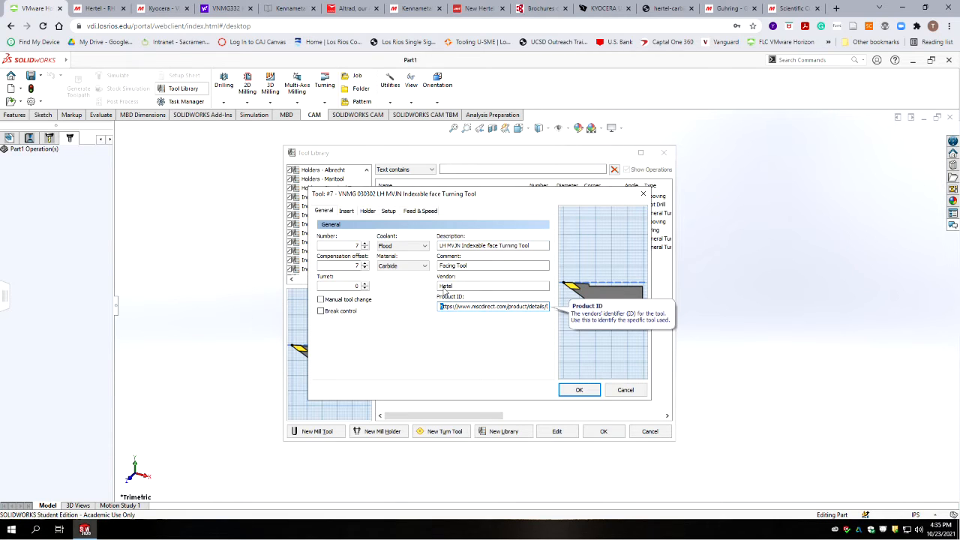
{"action": "left_click", "coordinate": [443, 286]}
{"action": "type", "text": "r"}
Step: Open the turret 7 holder's MSC page from the PDF tool list, copy its web address, and return to SOLIDWORKS
{"action": "left_click", "coordinate": [443, 307]}
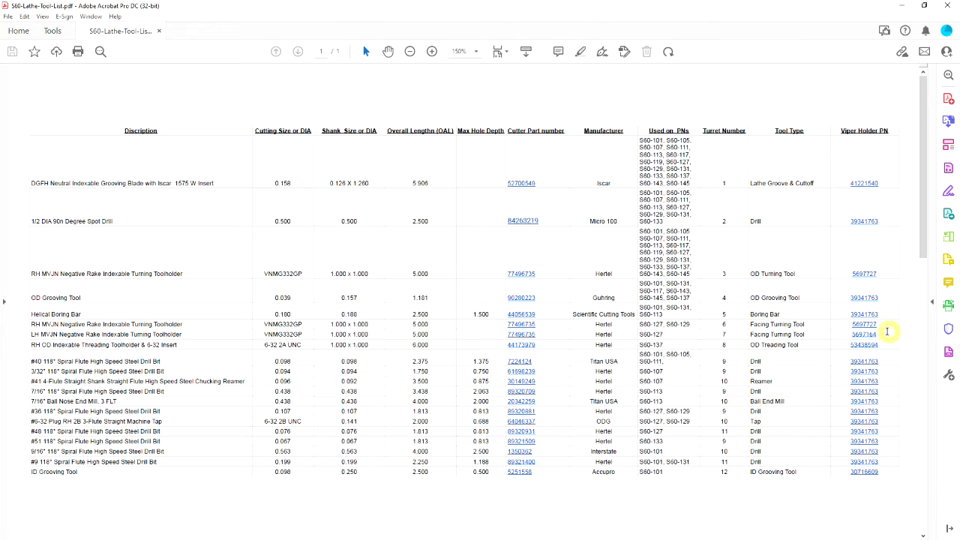
{"action": "left_click", "coordinate": [865, 334]}
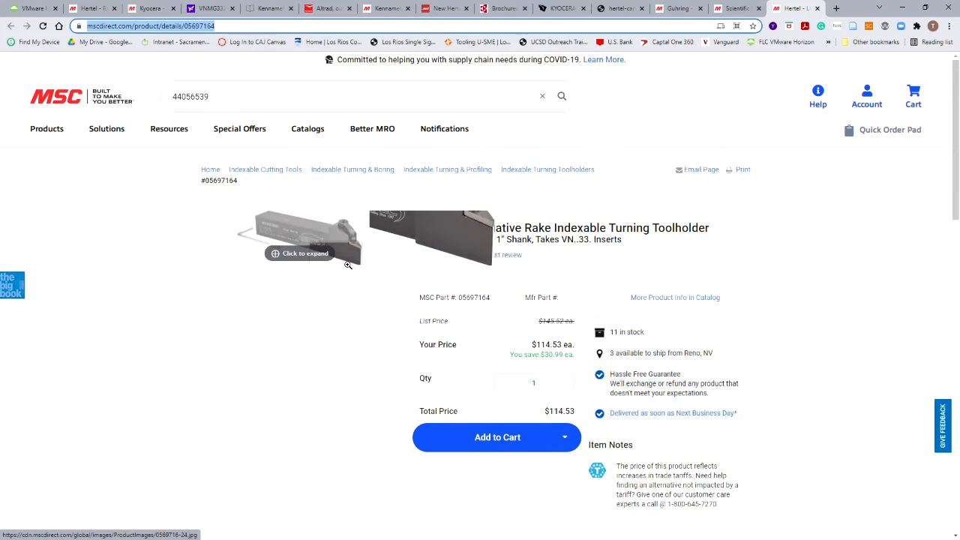
{"action": "left_click", "coordinate": [234, 389]}
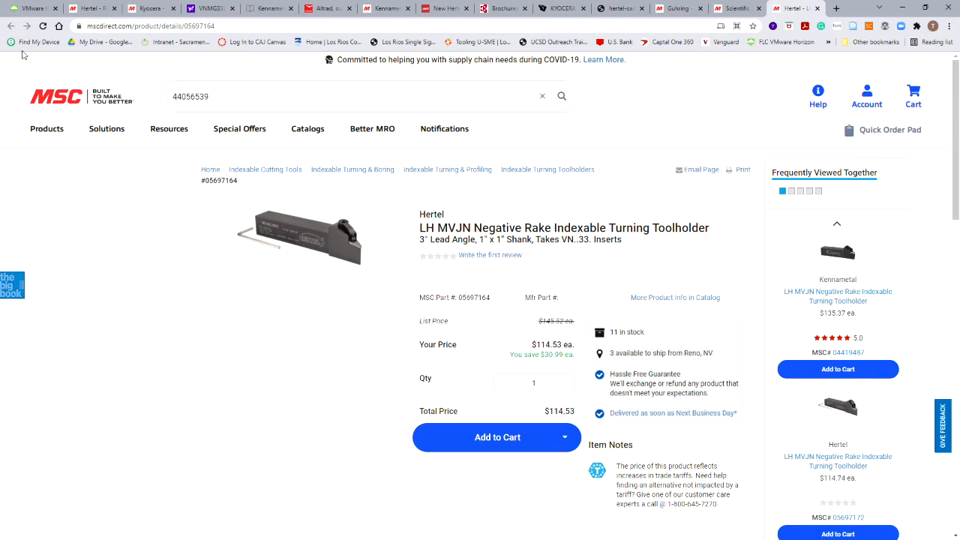
{"action": "left_click", "coordinate": [31, 8]}
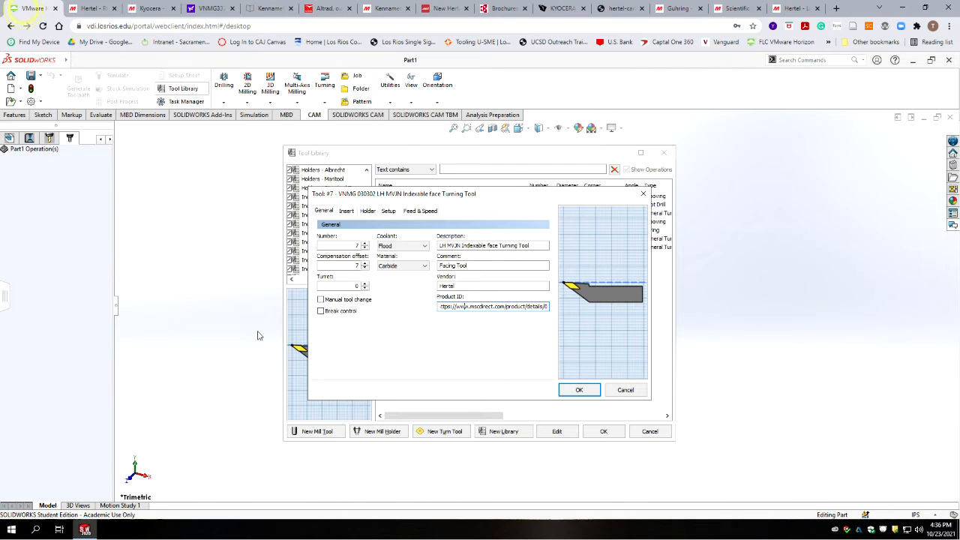
Step: Replace tool #7's product ID with the copied address mscdirect.com/product/details/05697164 and save the tool
{"action": "left_click", "coordinate": [443, 306]}
{"action": "key", "text": "BackSpace"}
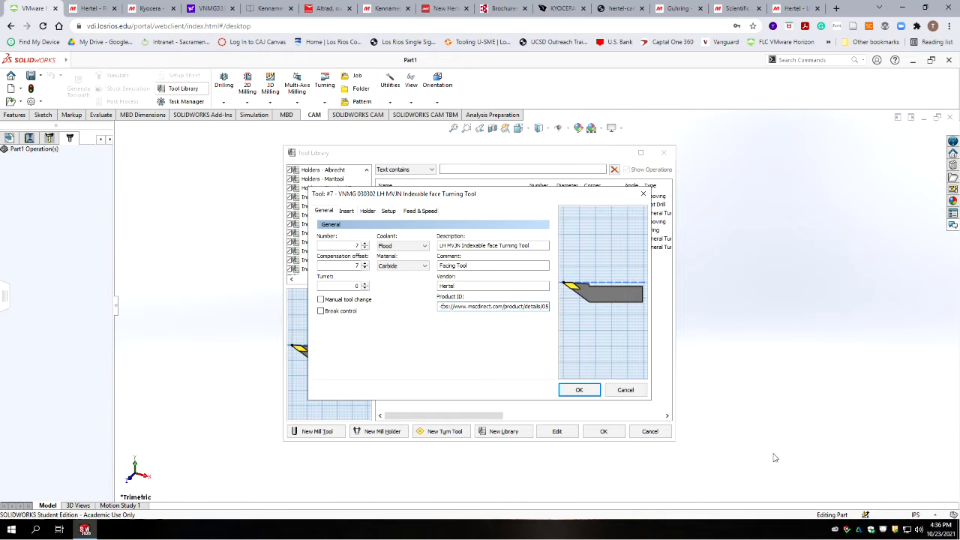
{"action": "key", "text": "Delete"}
{"action": "key", "text": "Delete"}
{"action": "key", "text": "Delete"}
{"action": "key", "text": "Delete"}
{"action": "key", "text": "Delete"}
{"action": "key", "text": "Delete"}
{"action": "key", "text": "Delete"}
{"action": "key", "text": "Delete"}
{"action": "key", "text": "Delete"}
{"action": "key", "text": "Delete"}
{"action": "key", "text": "Delete"}
{"action": "key", "text": "Delete"}
{"action": "key", "text": "Delete"}
{"action": "key", "text": "Delete"}
{"action": "key", "text": "Delete"}
{"action": "key", "text": "Delete"}
{"action": "key", "text": "Delete"}
{"action": "key", "text": "Delete"}
{"action": "key", "text": "Delete"}
{"action": "key", "text": "Delete"}
{"action": "key", "text": "ctrl+v"}
{"action": "left_click", "coordinate": [580, 391]}
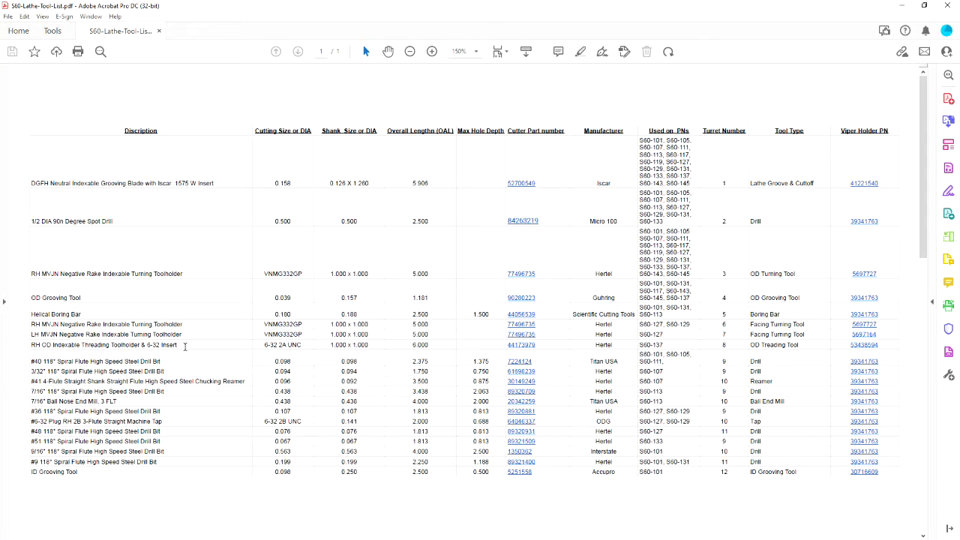
Step: Copy turret 8's description from the PDF tool list, create a new turn tool in SOLIDWORKS, and paste it as tool #8's description
{"action": "left_click_drag", "start_coordinate": [183, 346], "coordinate": [25, 343]}
{"action": "key", "text": "ctrl+c"}
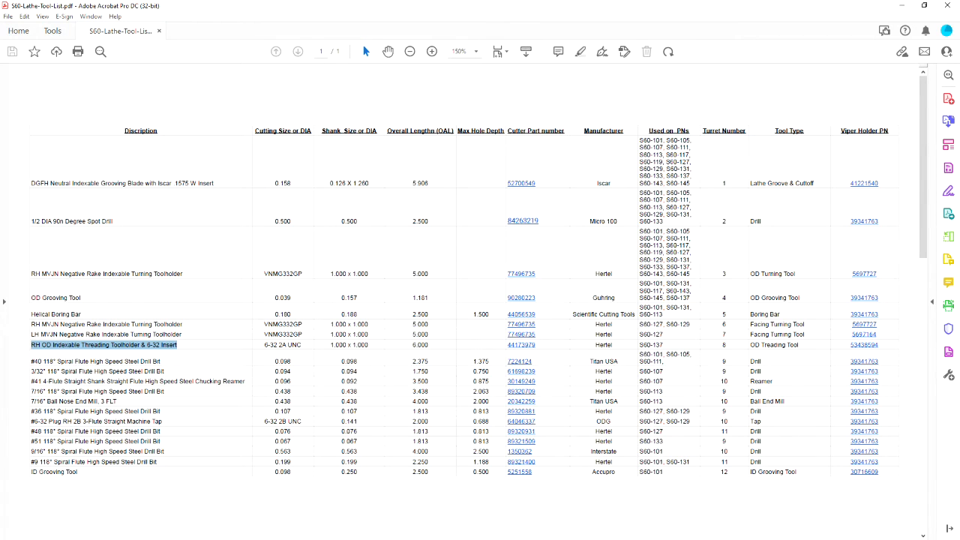
{"action": "key", "text": "alt+Tab"}
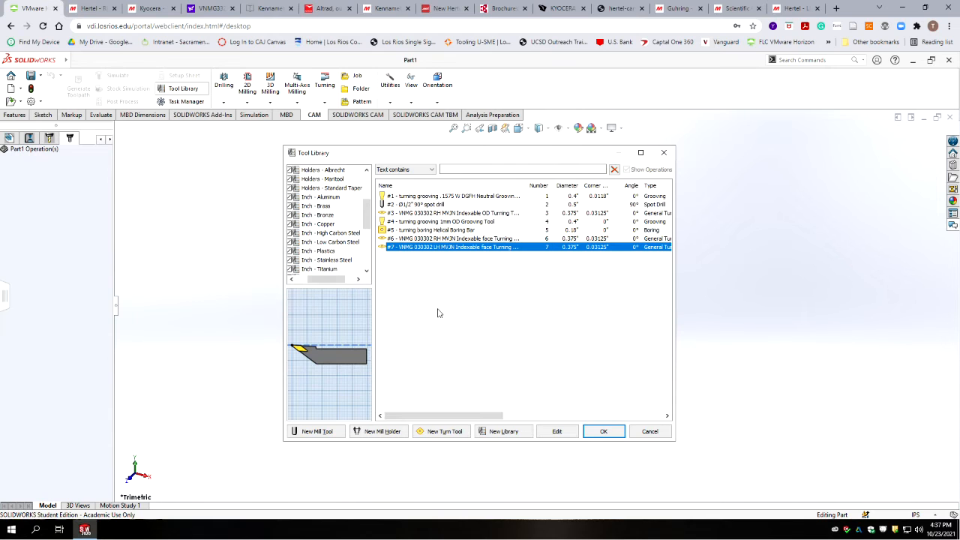
{"action": "left_click", "coordinate": [442, 432]}
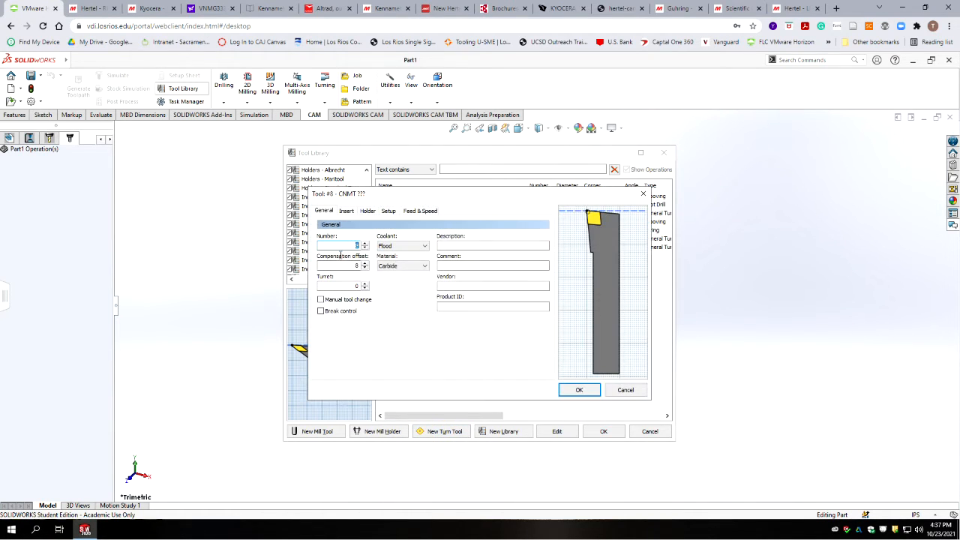
{"action": "left_click", "coordinate": [456, 248]}
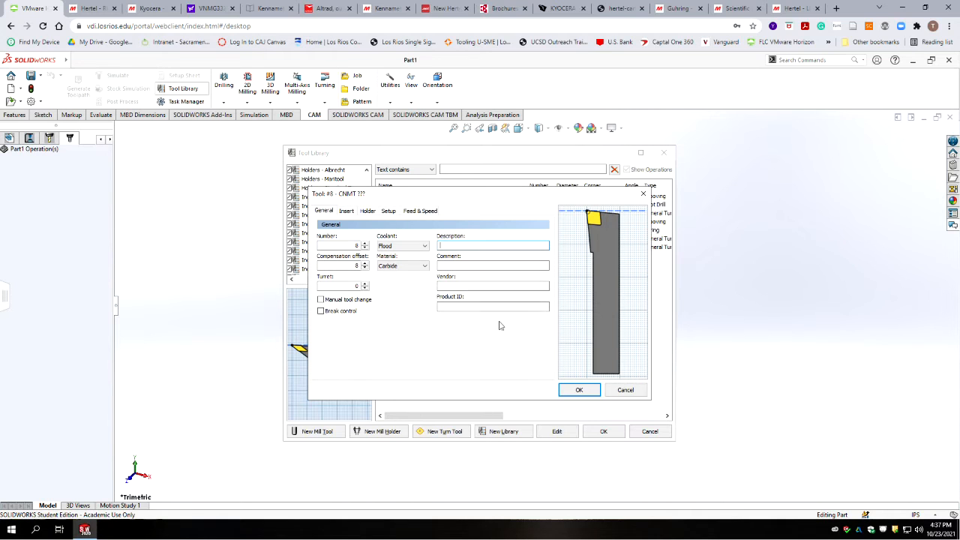
{"action": "key", "text": "ctrl+v"}
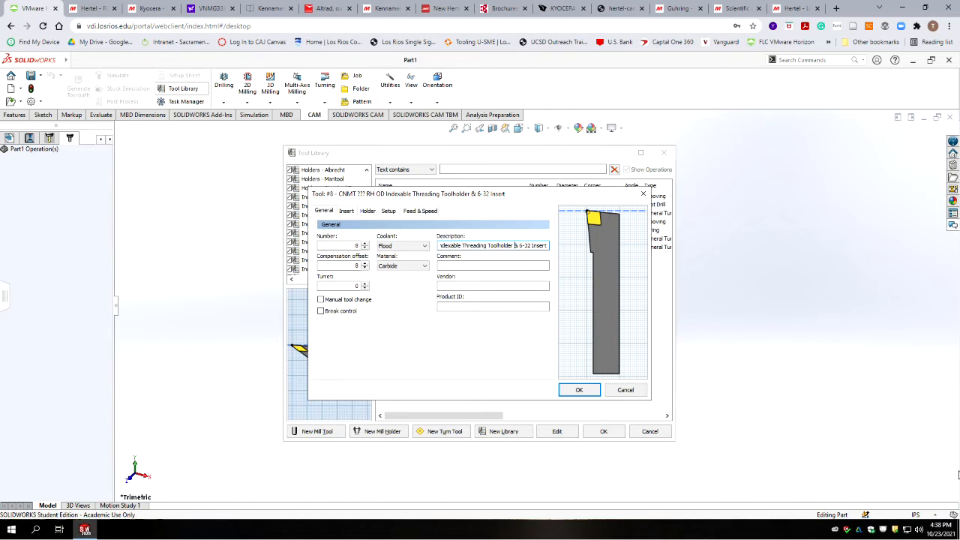
Step: Shorten "Toolholder &" in the description so it reads "RH OD Indexable Threading Tool 6-32 Insert"
{"action": "key", "text": "Home"}
{"action": "key", "text": "Delete"}
{"action": "key", "text": "Delete"}
{"action": "key", "text": "Delete"}
{"action": "key", "text": "Delete"}
{"action": "key", "text": "Delete"}
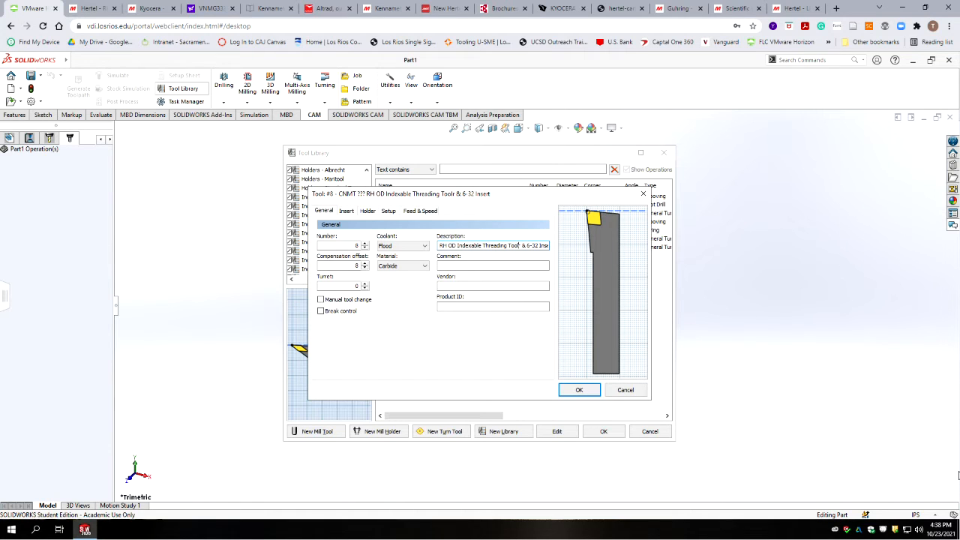
{"action": "key", "text": "Delete"}
{"action": "key", "text": "Delete"}
{"action": "key", "text": "Delete"}
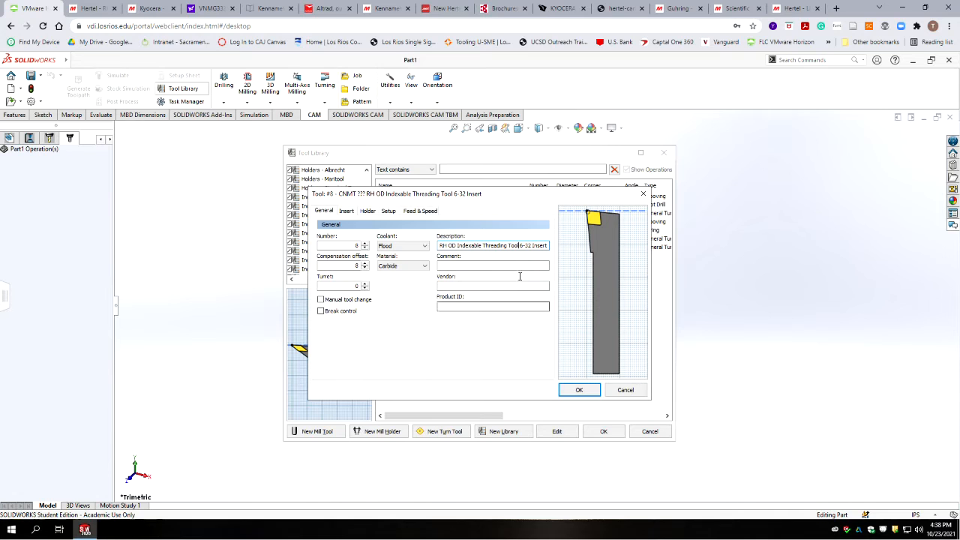
Step: Put "6-32" at the start of tool #8's description and remove the trailing "6-32 Insert"
{"action": "left_click_drag", "start_coordinate": [531, 247], "coordinate": [518, 246]}
{"action": "key", "text": "ctrl+c"}
{"action": "key", "text": "Home"}
{"action": "key", "text": "ctrl+v"}
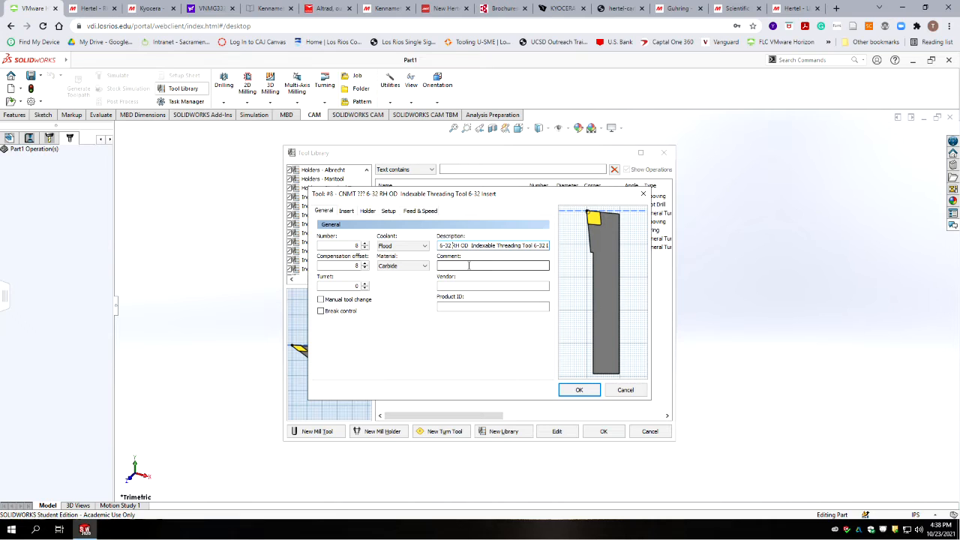
{"action": "left_click", "coordinate": [471, 245]}
{"action": "key", "text": "BackSpace"}
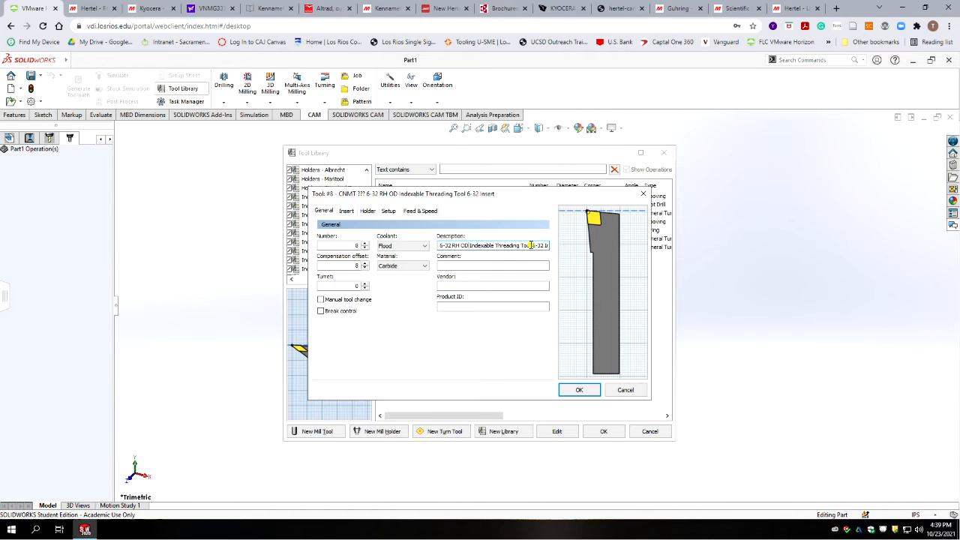
{"action": "scroll", "coordinate": [588, 312], "scroll_direction": "up", "scroll_amount": 3}
{"action": "key", "text": "BackSpace"}
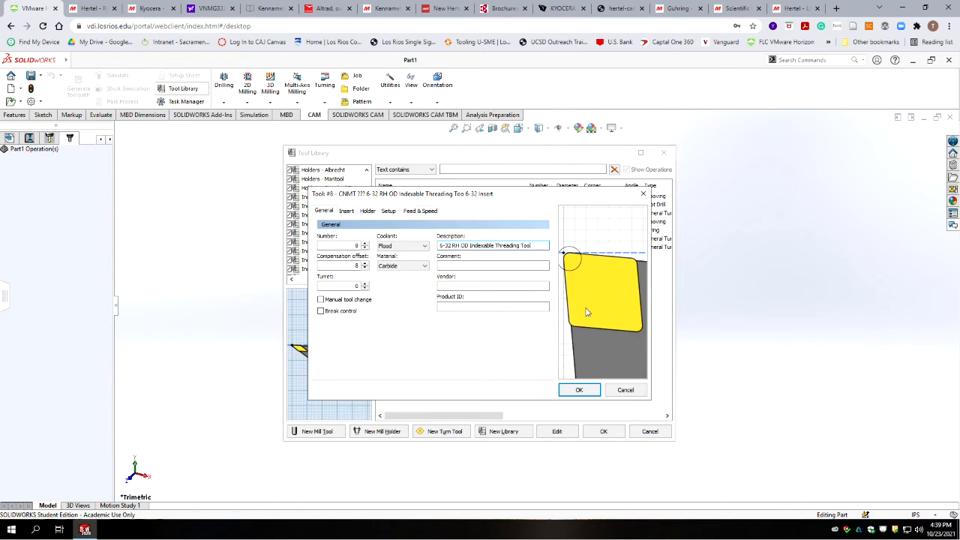
Step: Set tool #8's vendor to "Hertel" and its product ID to the MSC toolholder page address, mscdirect.com/product/details/53438594?rItem=53438594
{"action": "left_click", "coordinate": [484, 285]}
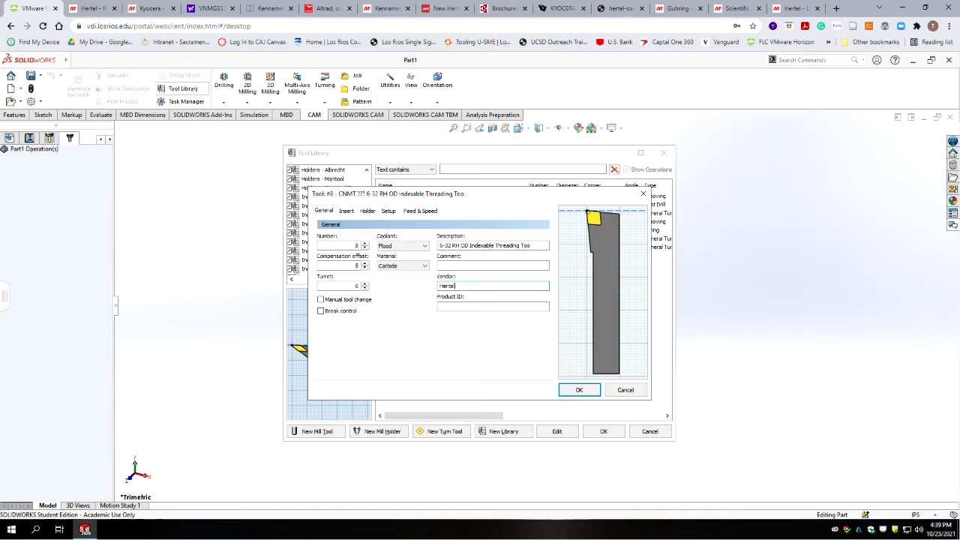
{"action": "key", "text": "alt+Tab"}
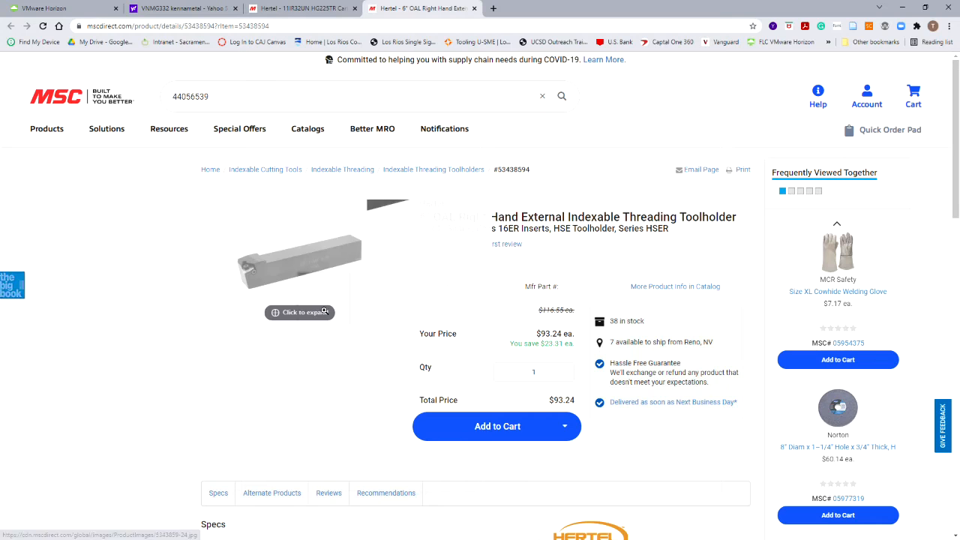
{"action": "scroll", "coordinate": [275, 401], "scroll_direction": "down", "scroll_amount": 2}
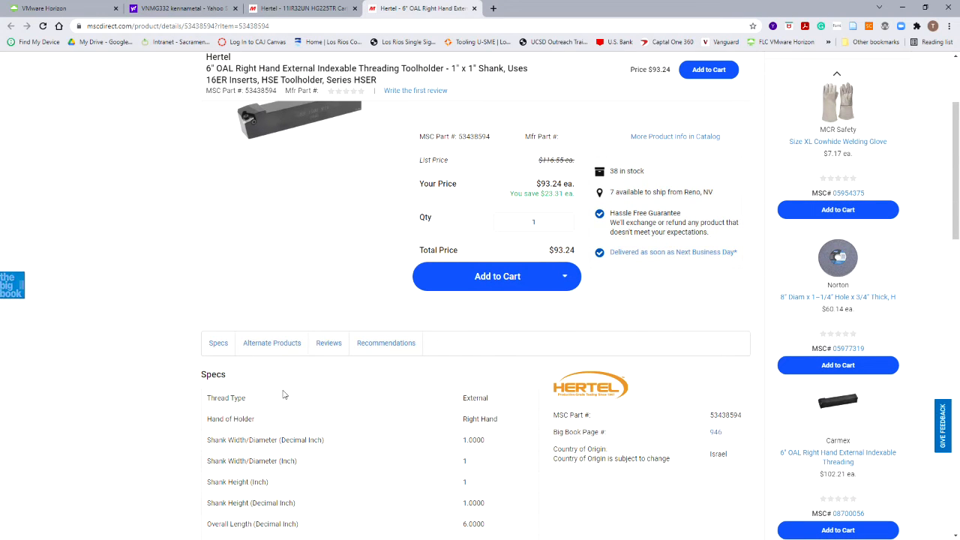
{"action": "scroll", "coordinate": [284, 395], "scroll_direction": "up", "scroll_amount": 2}
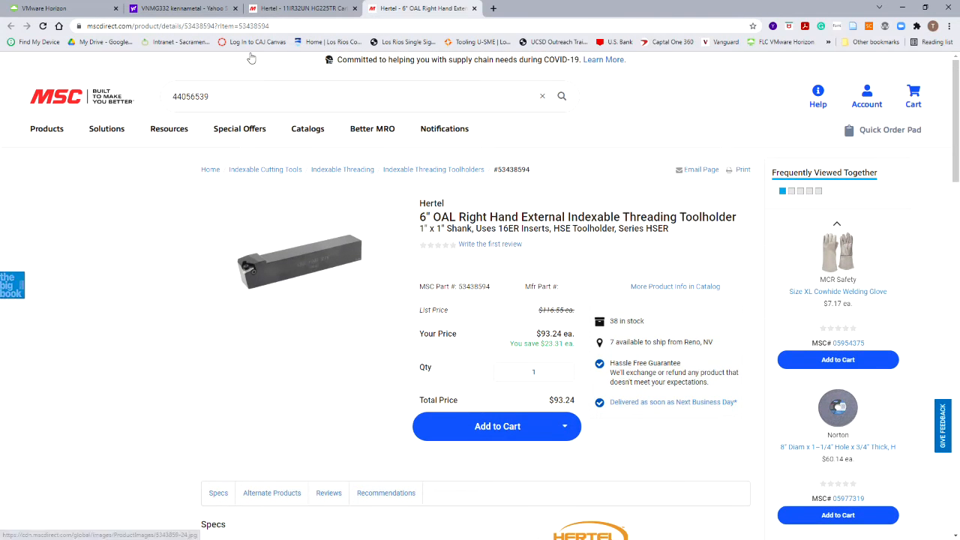
{"action": "left_click", "coordinate": [293, 22]}
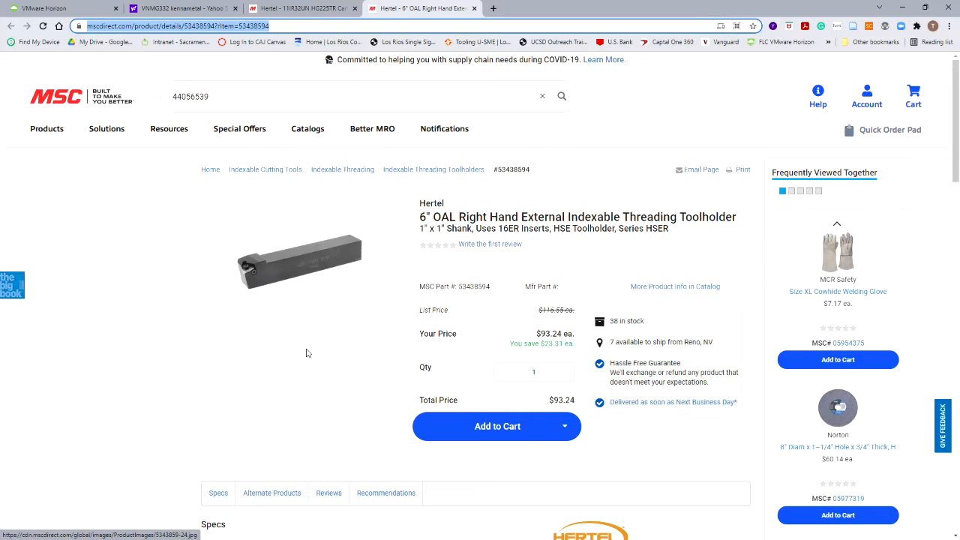
{"action": "left_click", "coordinate": [71, 9]}
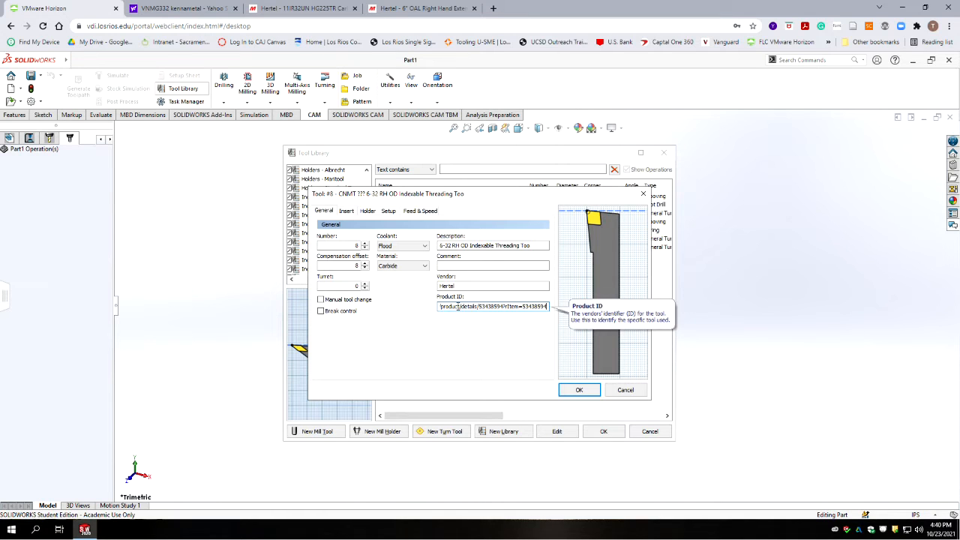
Step: Set tool #8's insert type to Threading with the ISO Triangular Full Profile shape
{"action": "left_click", "coordinate": [346, 211]}
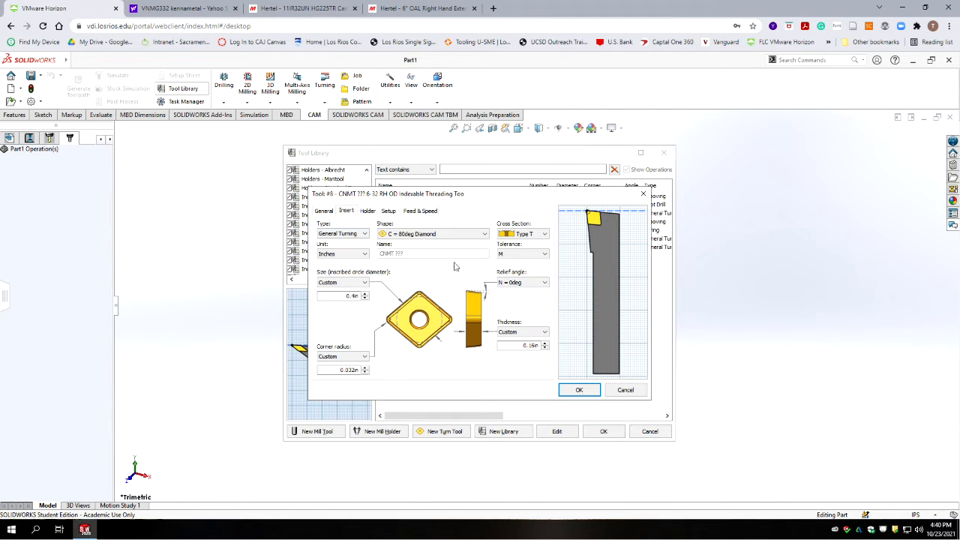
{"action": "left_click", "coordinate": [342, 234]}
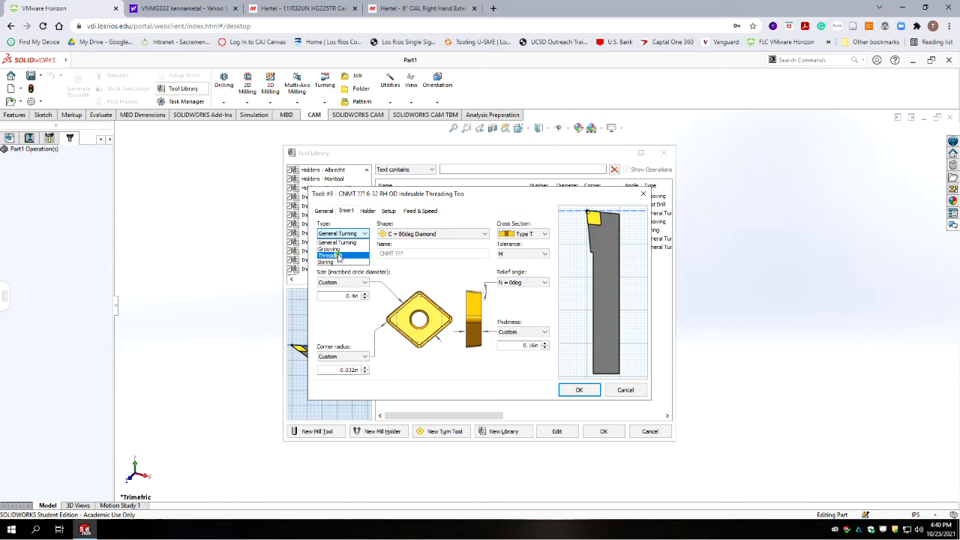
{"action": "left_click", "coordinate": [340, 256]}
{"action": "left_click", "coordinate": [439, 234]}
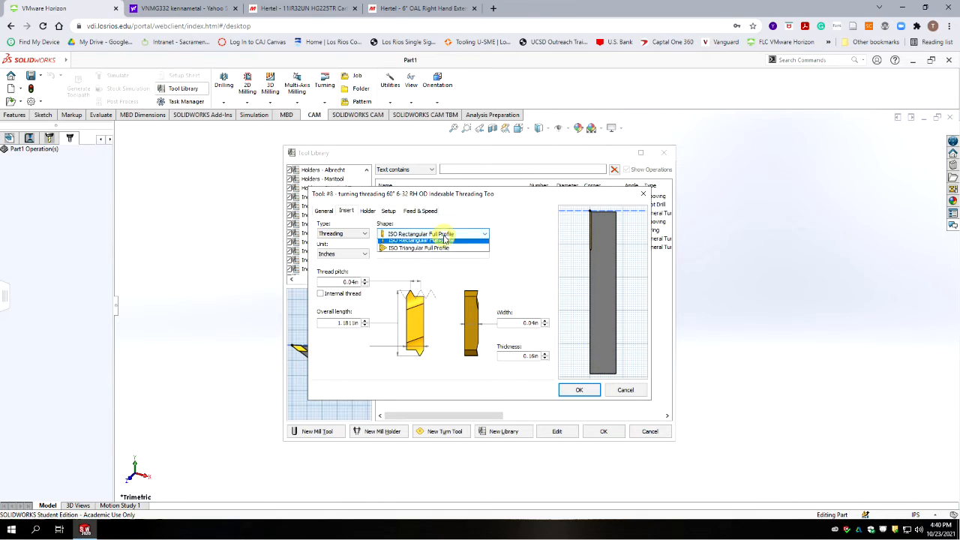
{"action": "left_click", "coordinate": [434, 253]}
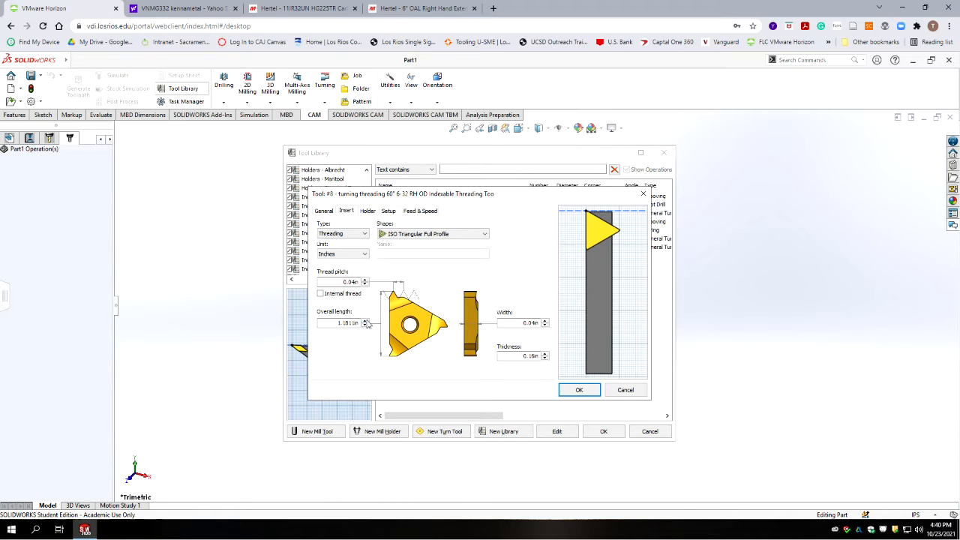
Step: Set the threading insert's thread pitch to 0.03125 in
{"action": "left_click", "coordinate": [347, 282]}
{"action": "key", "text": "BackSpace"}
{"action": "type", "text": "3125"}
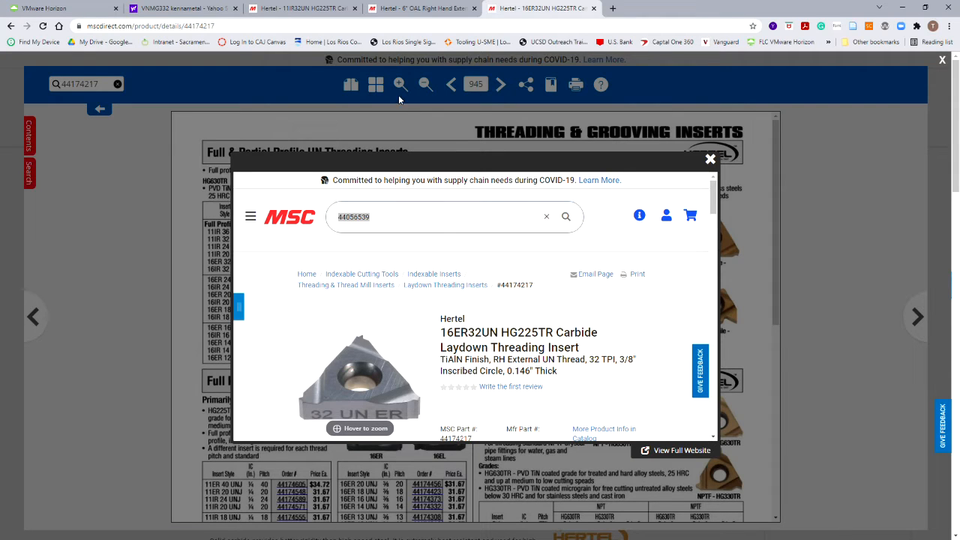
Step: Check the insert size code in the MSC threading catalog and set the insert's overall length to 0.375 in
{"action": "left_click", "coordinate": [75, 8]}
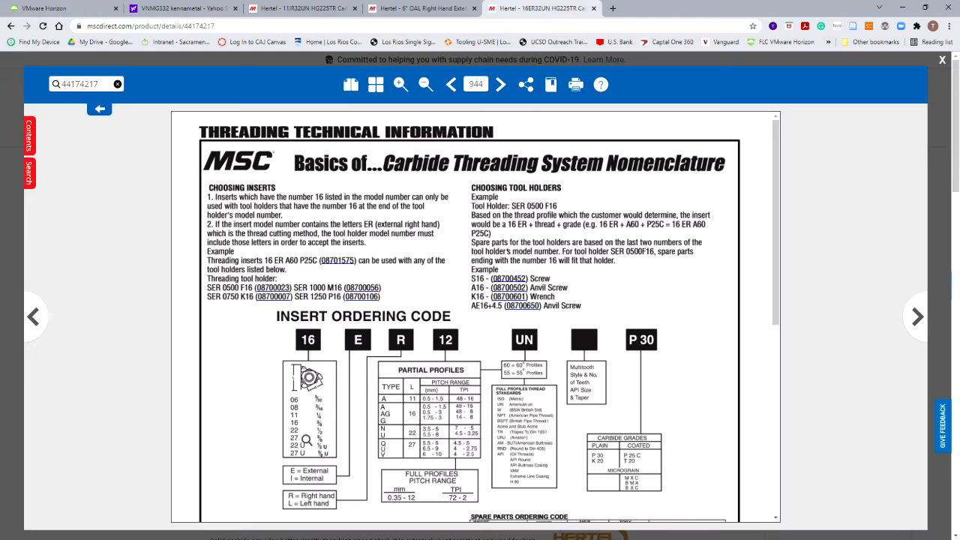
{"action": "left_click", "coordinate": [540, 8]}
{"action": "left_click", "coordinate": [45, 8]}
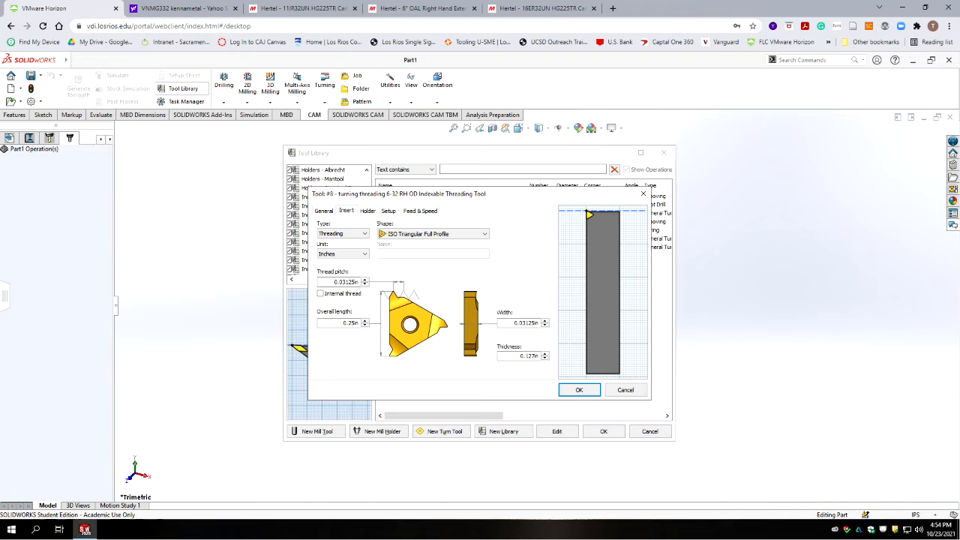
{"action": "left_click_drag", "start_coordinate": [333, 323], "coordinate": [375, 327]}
{"action": "type", "text": ".375"}
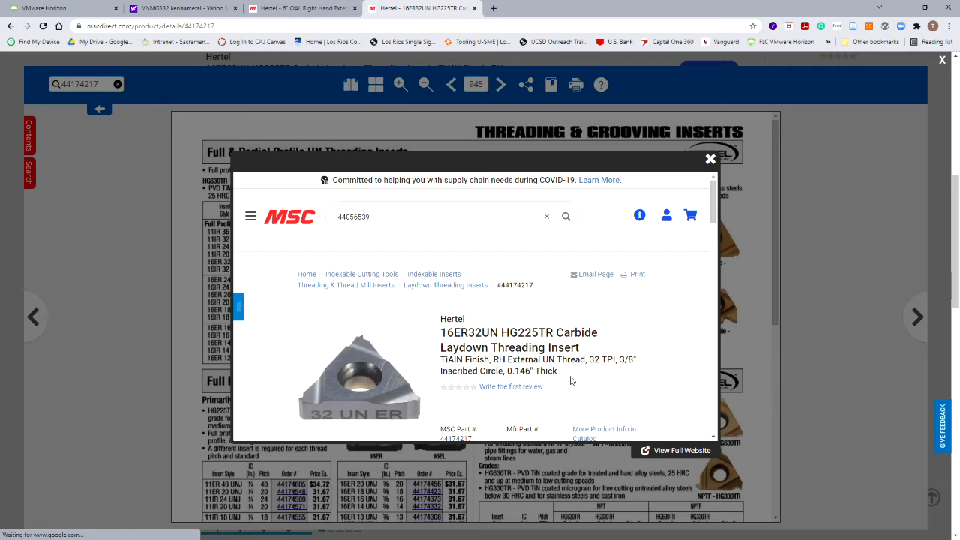
Step: Copy the 0.146 in thickness from the MSC 16ER32UN insert page and use it for both the insert's thickness and width
{"action": "scroll", "coordinate": [540, 368], "scroll_direction": "down", "scroll_amount": 10}
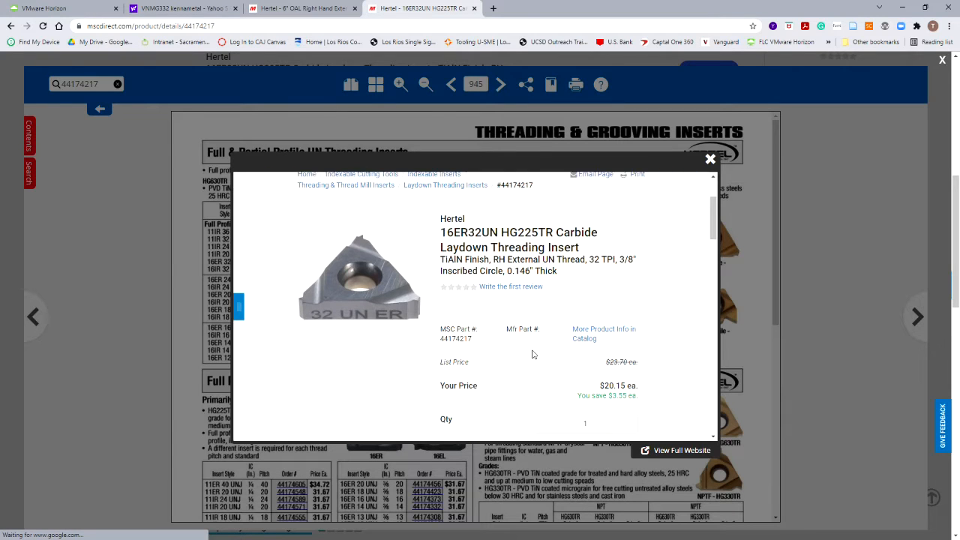
{"action": "scroll", "coordinate": [531, 357], "scroll_direction": "down", "scroll_amount": 3}
{"action": "scroll", "coordinate": [511, 412], "scroll_direction": "up", "scroll_amount": 2}
{"action": "double_click", "coordinate": [465, 338]}
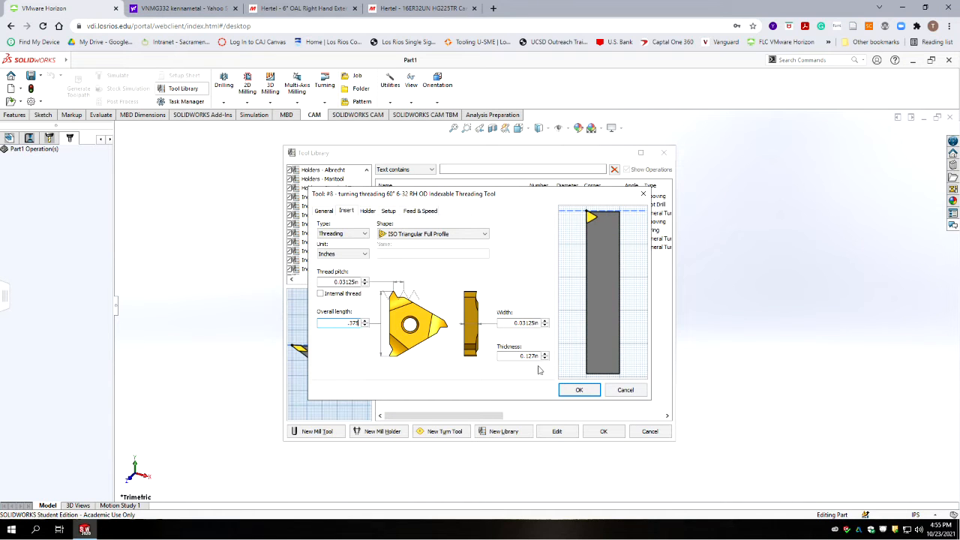
{"action": "left_click_drag", "start_coordinate": [514, 360], "coordinate": [597, 357]}
{"action": "key", "text": "ctrl+v"}
{"action": "left_click", "coordinate": [510, 324]}
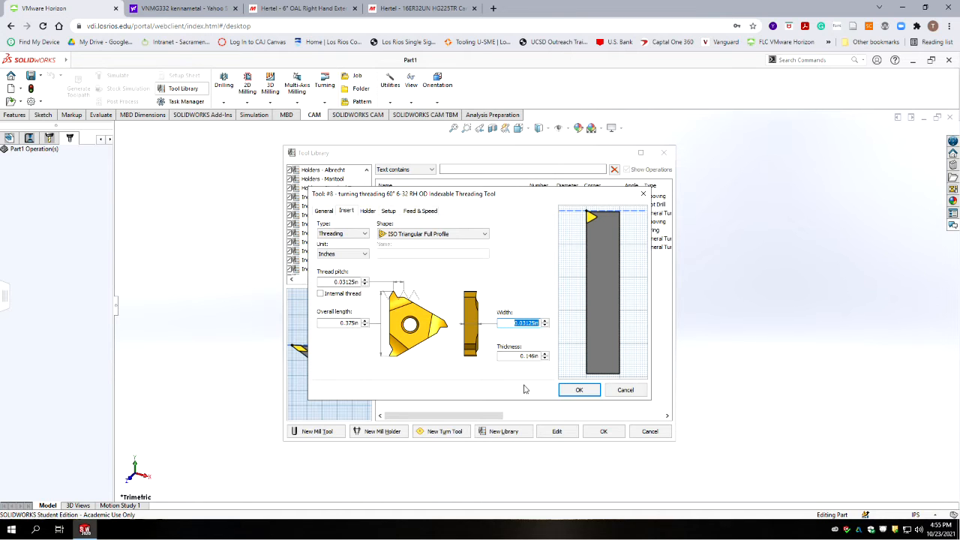
{"action": "key", "text": "ctrl+v"}
{"action": "key", "text": "Tab"}
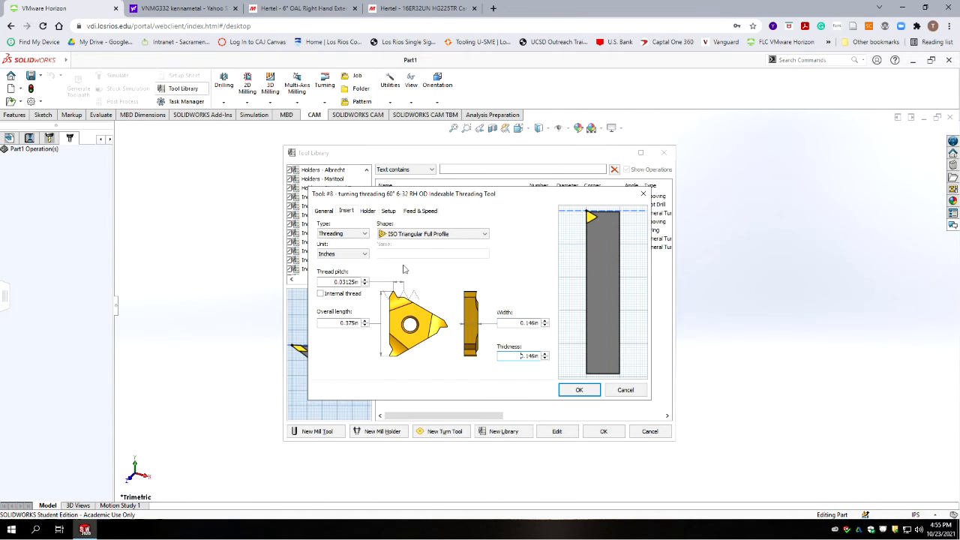
Step: Set the threading holder's head length to 0.5 in and its overall length to 6 in
{"action": "left_click", "coordinate": [367, 211]}
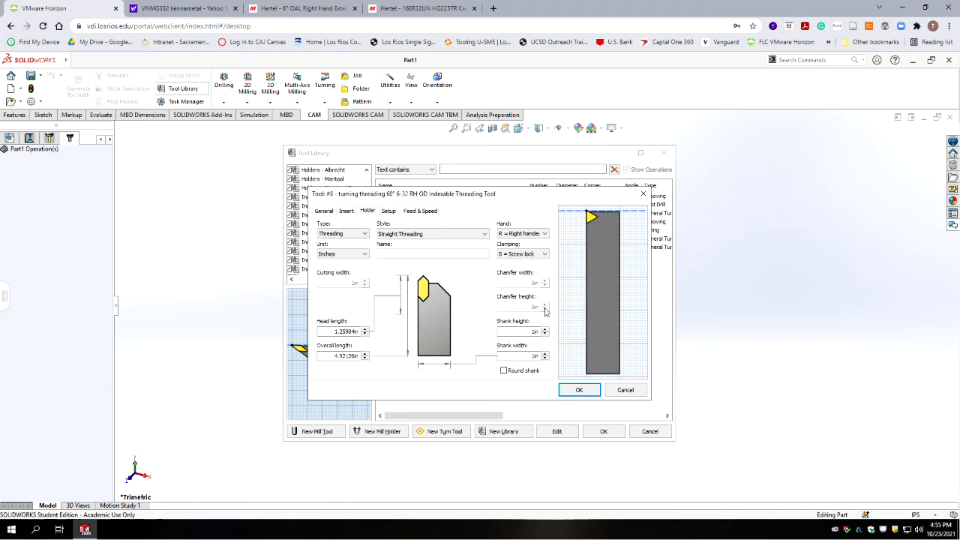
{"action": "double_click", "coordinate": [344, 331]}
{"action": "type", "text": "1"}
{"action": "left_click", "coordinate": [336, 355]}
{"action": "double_click", "coordinate": [331, 356]}
{"action": "type", "text": "6"}
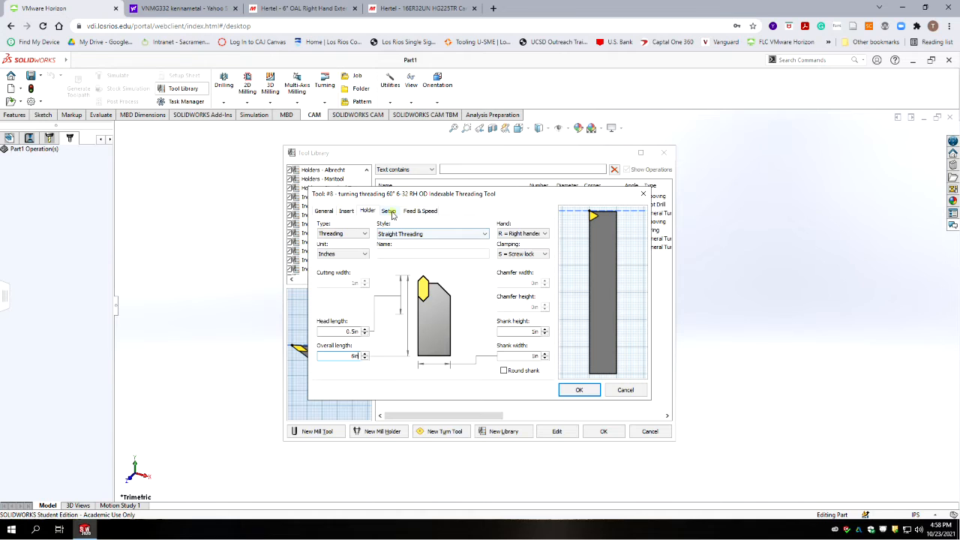
Step: Review tool #8's turret orientation, compensation, spindle speed and feedrates, and recheck its general, insert and holder settings
{"action": "left_click", "coordinate": [388, 211]}
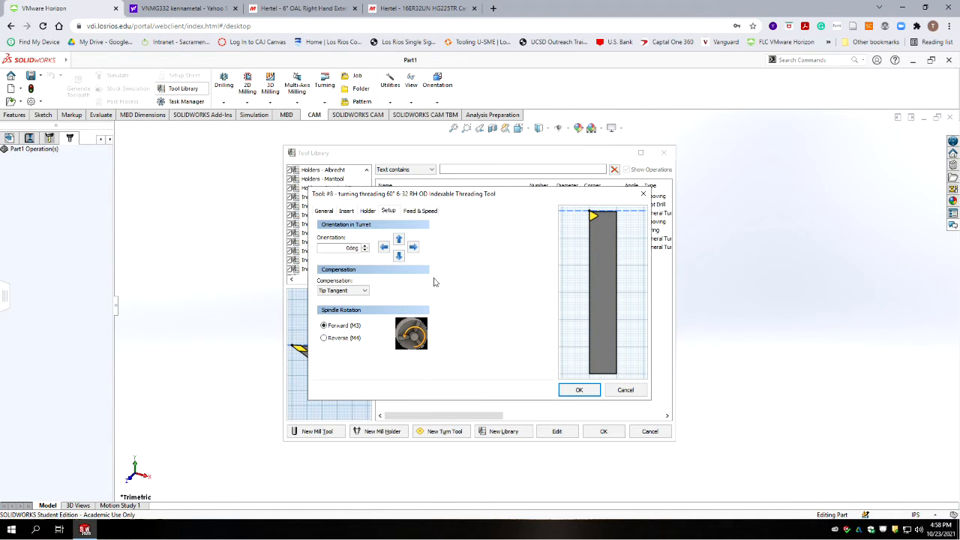
{"action": "left_click", "coordinate": [399, 239]}
{"action": "left_click", "coordinate": [420, 211]}
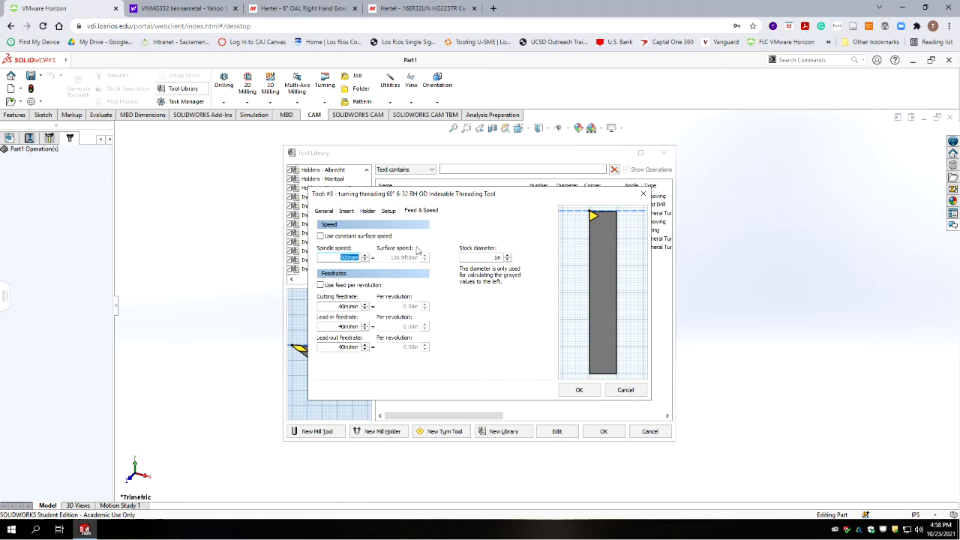
{"action": "left_click", "coordinate": [326, 211]}
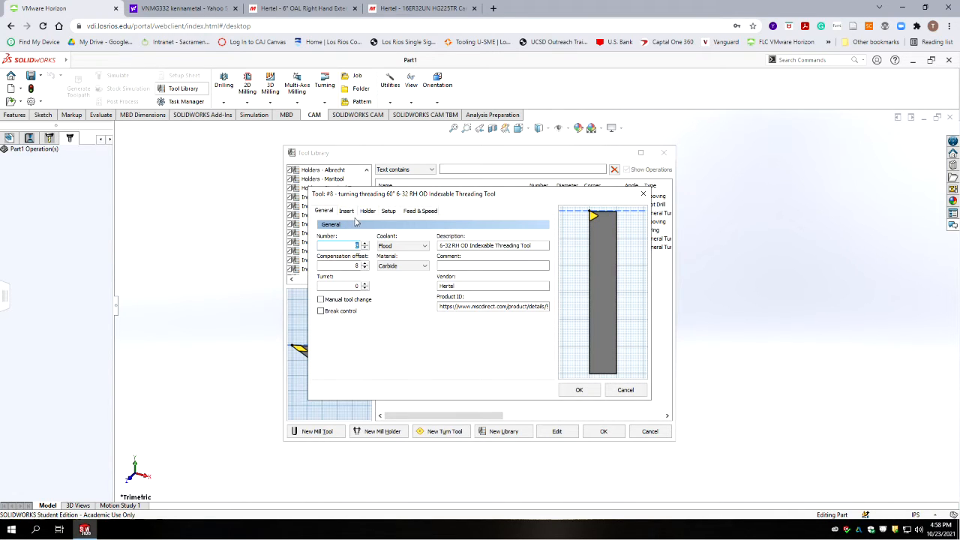
{"action": "left_click", "coordinate": [354, 213]}
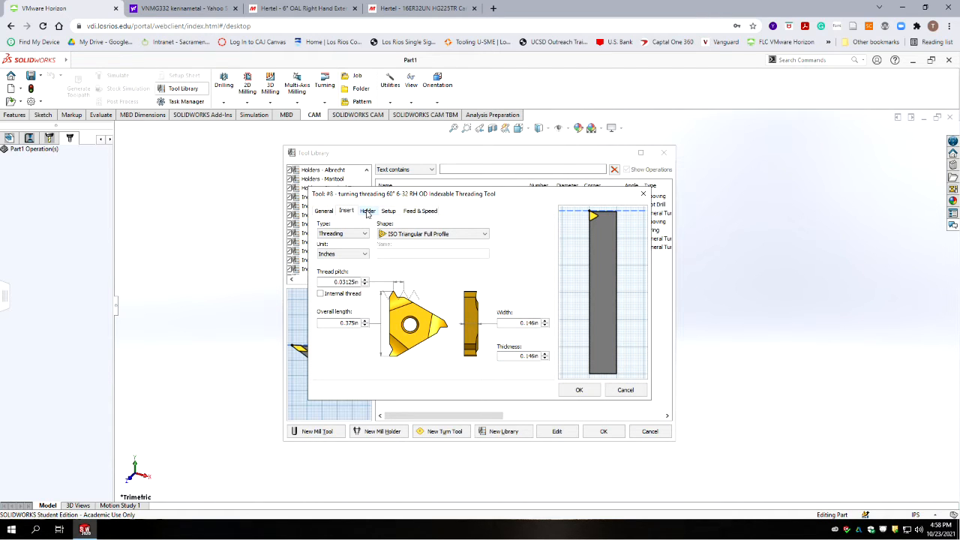
{"action": "left_click", "coordinate": [368, 212]}
{"action": "left_click", "coordinate": [388, 212]}
{"action": "left_click", "coordinate": [421, 211]}
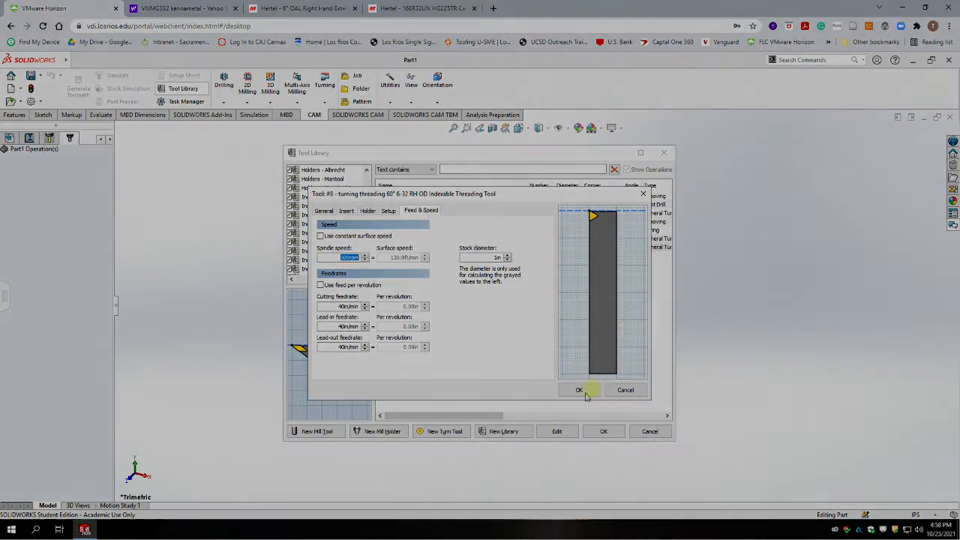
Step: Accept tool #8's settings and duplicate the #2 1/2-inch 90° spot drill, opening its general settings for editing
{"action": "left_click", "coordinate": [581, 390]}
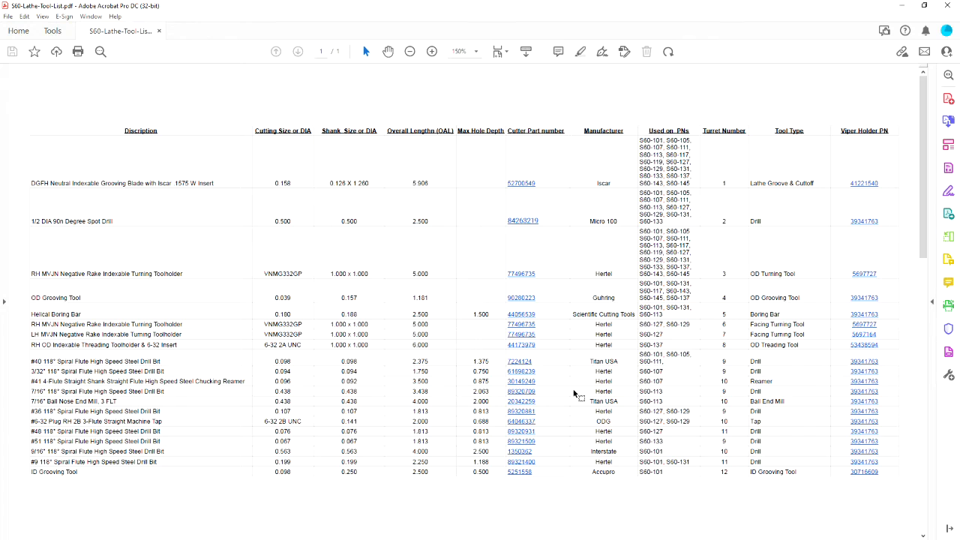
{"action": "left_click", "coordinate": [82, 361]}
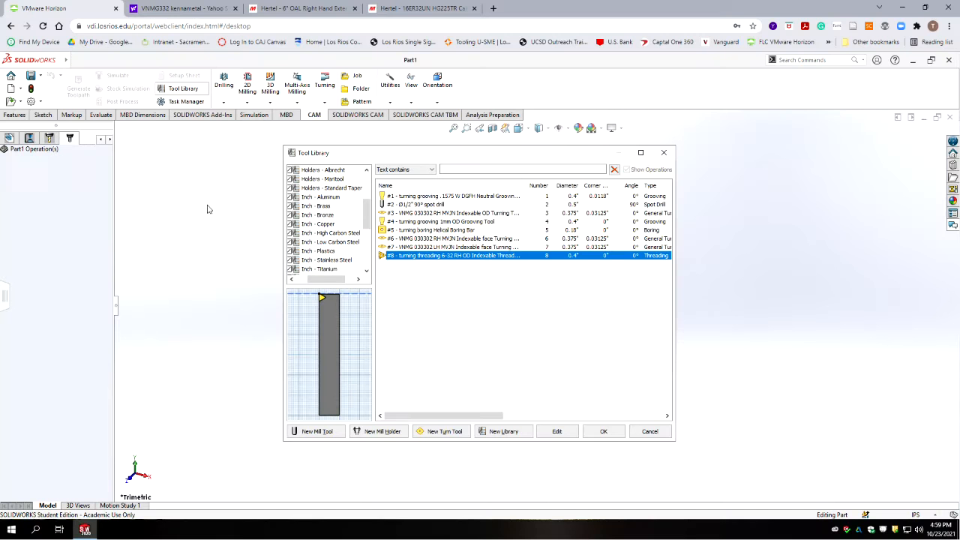
{"action": "left_click", "coordinate": [424, 205]}
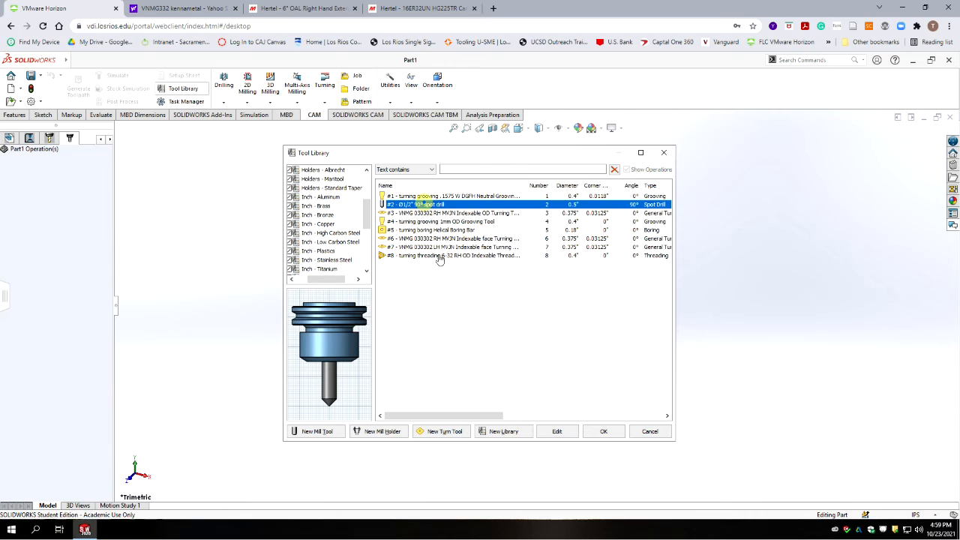
{"action": "right_click", "coordinate": [429, 207]}
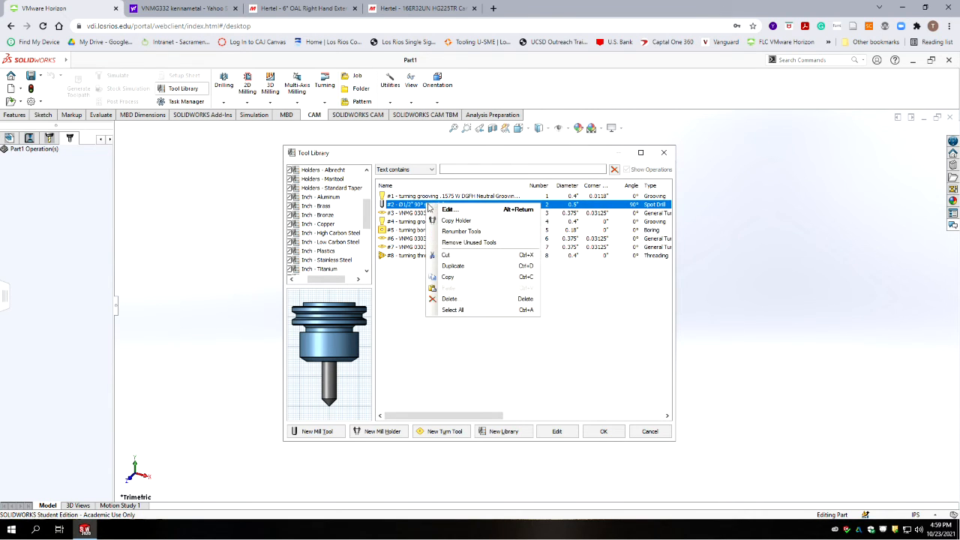
{"action": "left_click", "coordinate": [452, 266]}
{"action": "double_click", "coordinate": [397, 213]}
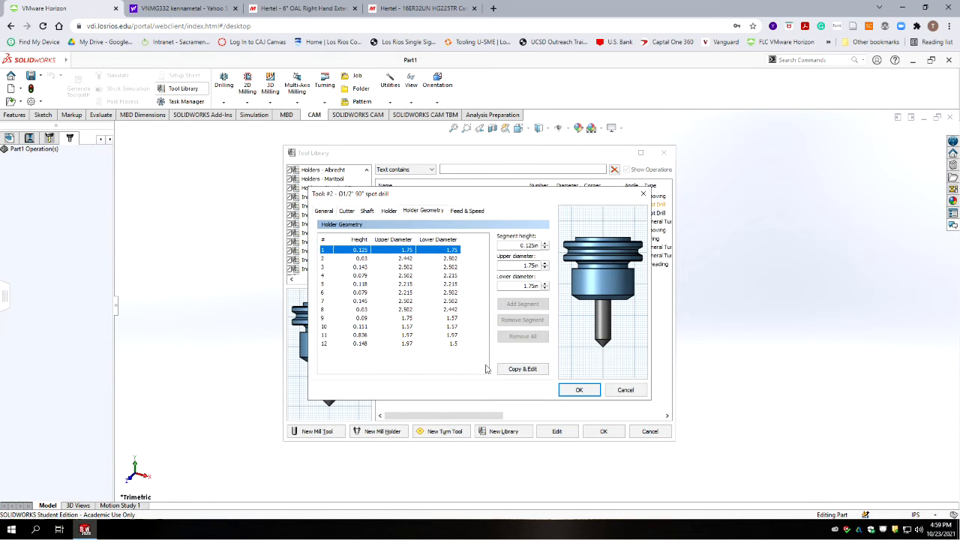
{"action": "left_click", "coordinate": [332, 211]}
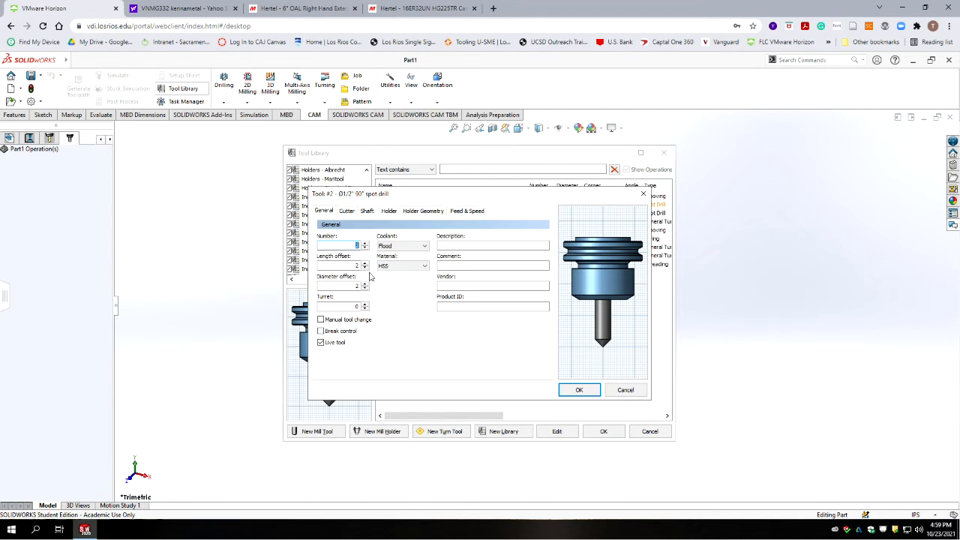
Step: Copy the #40 118° Spiral Flute High Speed Steel Drill Bit description from the PDF tool list into tool #10's description
{"action": "key", "text": "alt+Tab"}
{"action": "left_click_drag", "start_coordinate": [170, 360], "coordinate": [37, 361]}
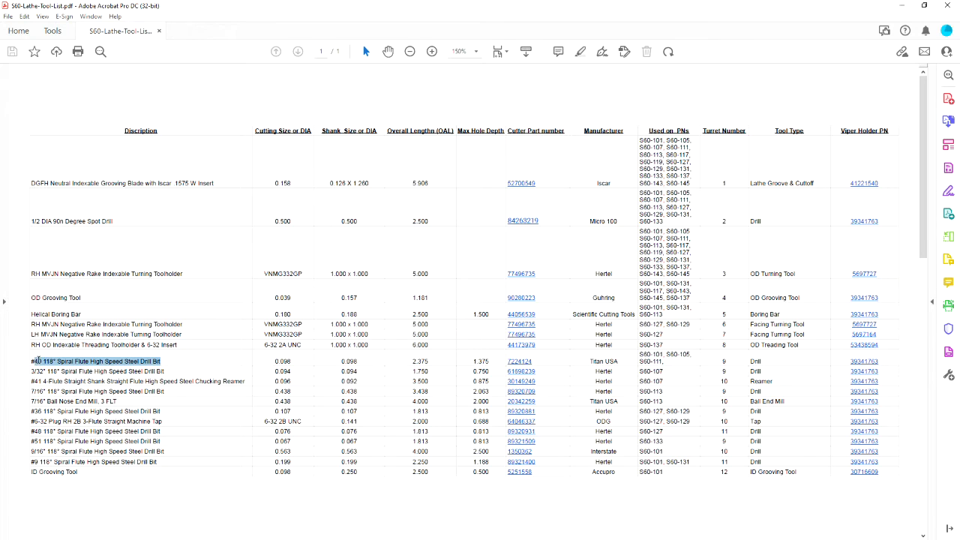
{"action": "key", "text": "ctrl+c"}
{"action": "key", "text": "alt+Tab"}
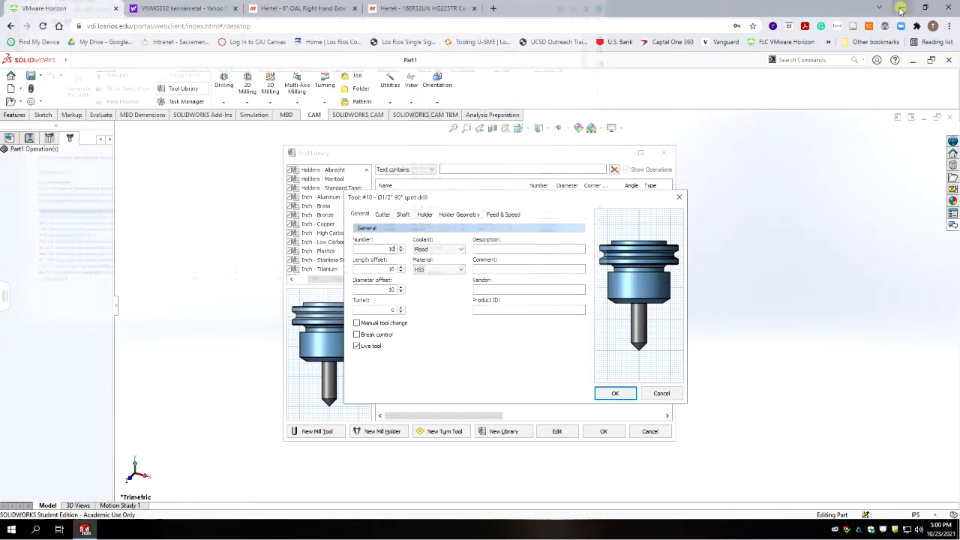
{"action": "left_click", "coordinate": [484, 249]}
{"action": "key", "text": "ctrl+v"}
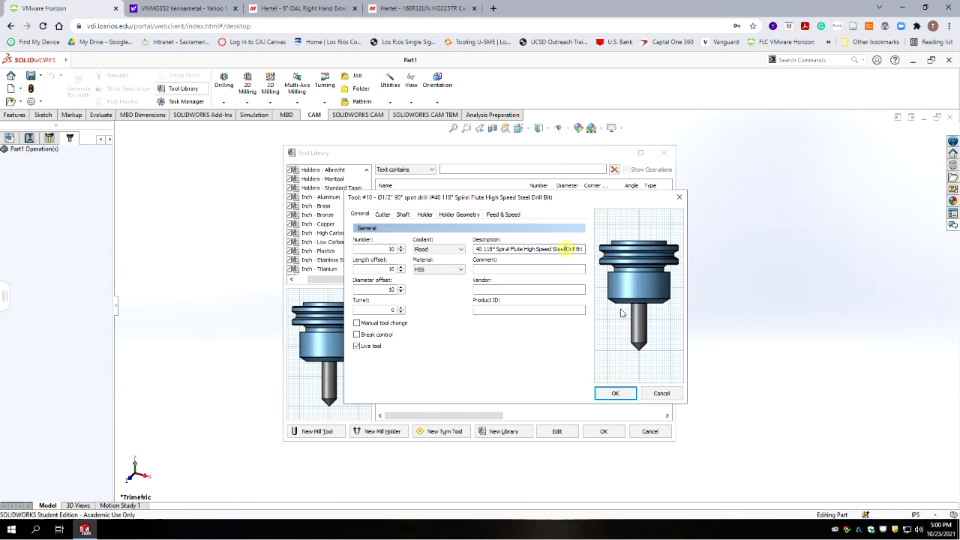
Step: Shorten tool #10's description to "#40 Stub Drill Bit"
{"action": "scroll", "coordinate": [661, 359], "scroll_direction": "down", "scroll_amount": 3}
{"action": "key", "text": "BackSpace"}
{"action": "key", "text": "BackSpace"}
{"action": "key", "text": "BackSpace"}
{"action": "key", "text": "BackSpace"}
{"action": "key", "text": "BackSpace"}
{"action": "key", "text": "BackSpace"}
{"action": "key", "text": "BackSpace"}
{"action": "key", "text": "BackSpace"}
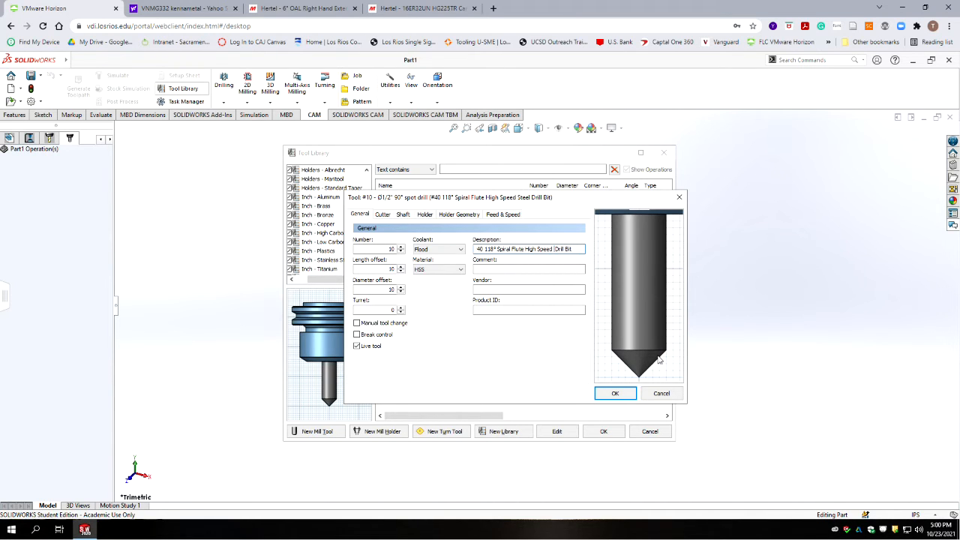
{"action": "key", "text": "BackSpace"}
{"action": "key", "text": "BackSpace"}
{"action": "key", "text": "BackSpace"}
{"action": "key", "text": "BackSpace"}
{"action": "key", "text": "BackSpace"}
{"action": "key", "text": "BackSpace"}
{"action": "key", "text": "BackSpace"}
{"action": "key", "text": "BackSpace"}
{"action": "key", "text": "BackSpace"}
{"action": "key", "text": "BackSpace"}
{"action": "key", "text": "BackSpace"}
{"action": "key", "text": "BackSpace"}
{"action": "key", "text": "BackSpace"}
{"action": "key", "text": "BackSpace"}
{"action": "key", "text": "BackSpace"}
{"action": "key", "text": "BackSpace"}
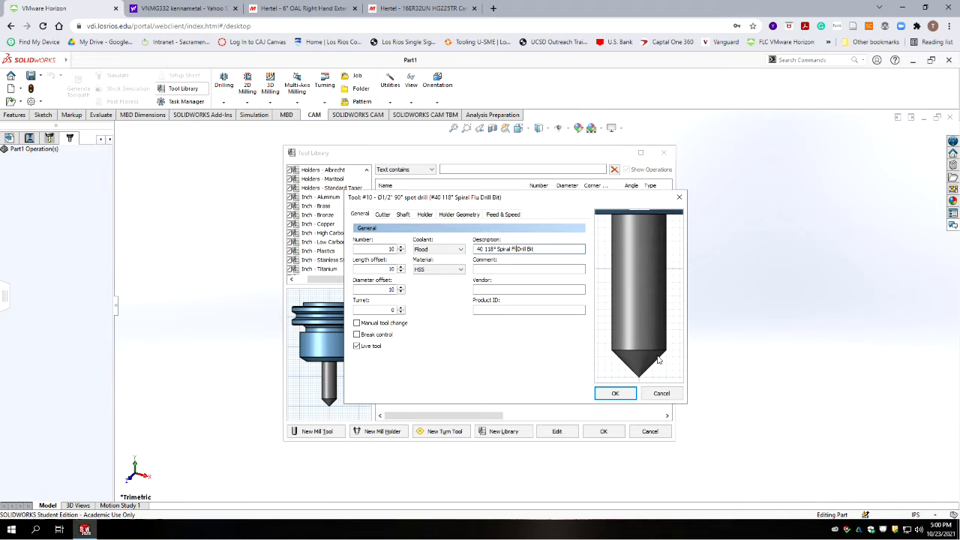
{"action": "key", "text": "BackSpace"}
{"action": "key", "text": "BackSpace"}
{"action": "key", "text": "BackSpace"}
{"action": "key", "text": "BackSpace"}
{"action": "key", "text": "BackSpace"}
{"action": "key", "text": "BackSpace"}
{"action": "key", "text": "BackSpace"}
{"action": "key", "text": "BackSpace"}
{"action": "key", "text": "BackSpace"}
{"action": "type", "text": "stub"}
{"action": "key", "text": "BackSpace"}
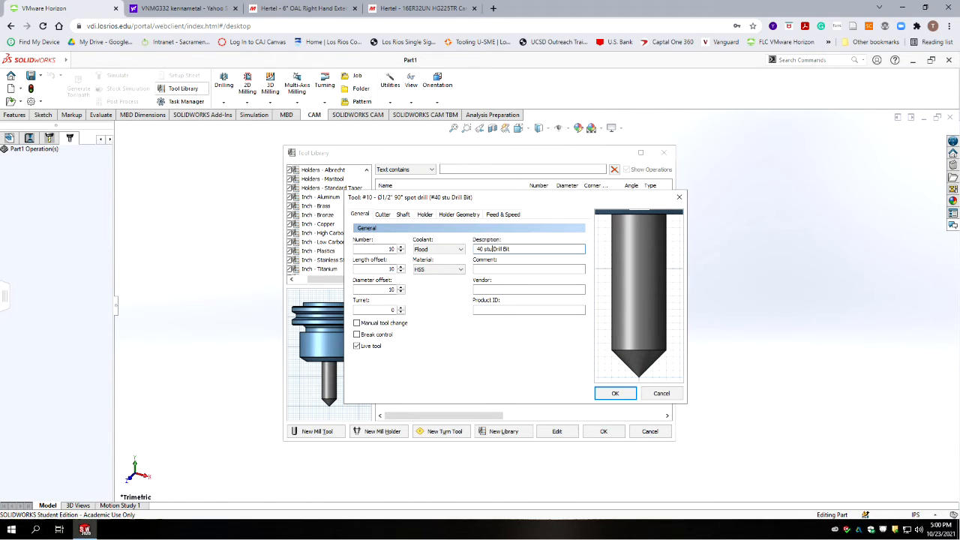
{"action": "key", "text": "BackSpace"}
{"action": "key", "text": "BackSpace"}
{"action": "key", "text": "BackSpace"}
{"action": "type", "text": "Stub"}
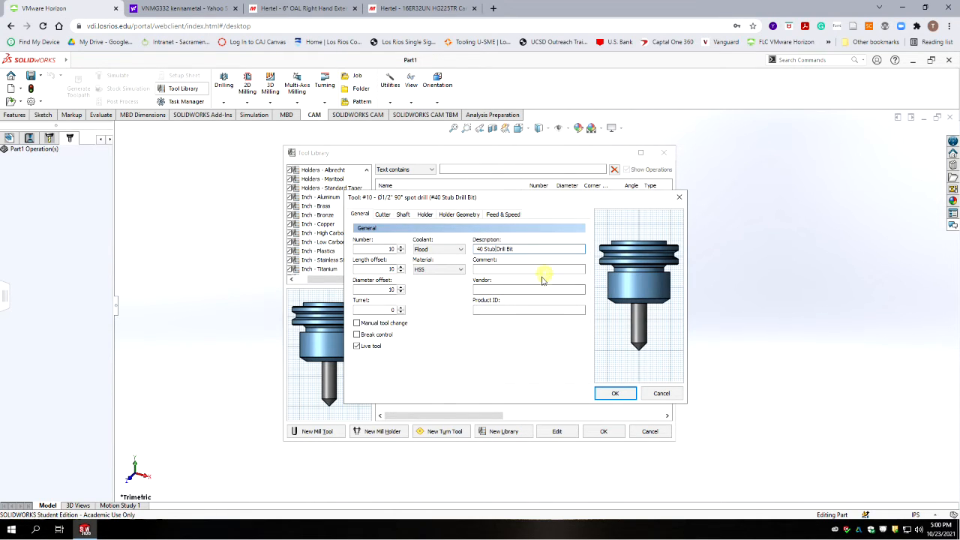
{"action": "key", "text": "Home"}
{"action": "type", "text": "#"}
Step: Look up the #40 drill's cutting size in the PDF tool list and return to the tool settings
{"action": "key", "text": "alt+Tab"}
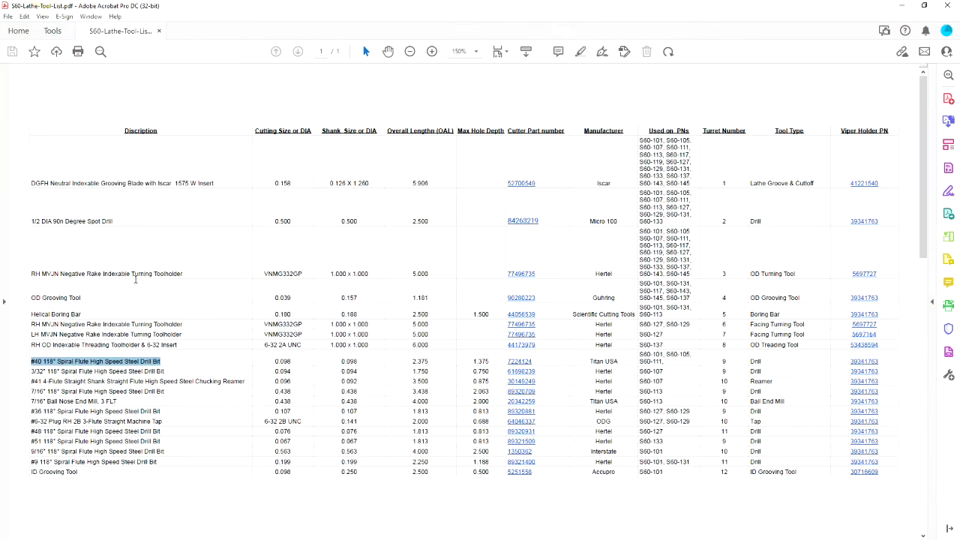
{"action": "double_click", "coordinate": [283, 362]}
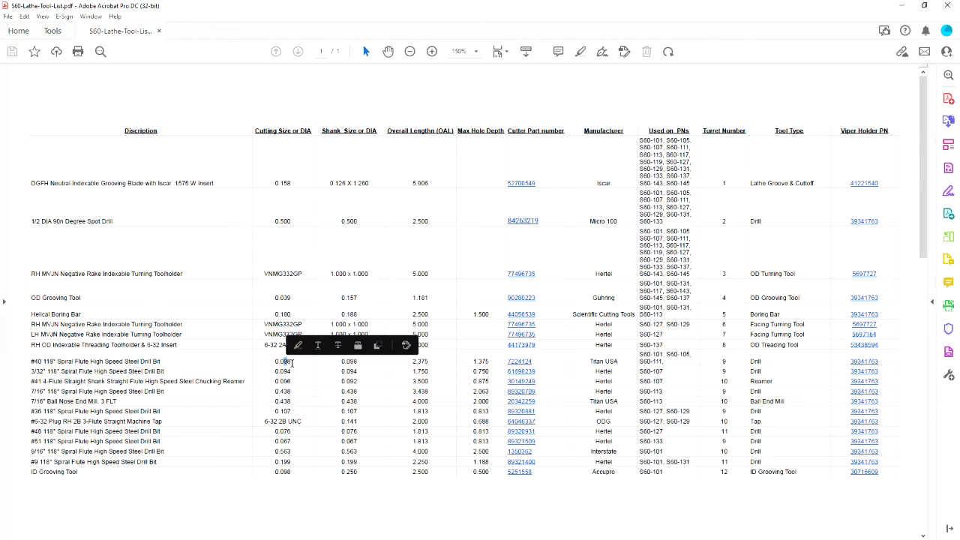
{"action": "left_click", "coordinate": [294, 363]}
{"action": "double_click", "coordinate": [283, 362]}
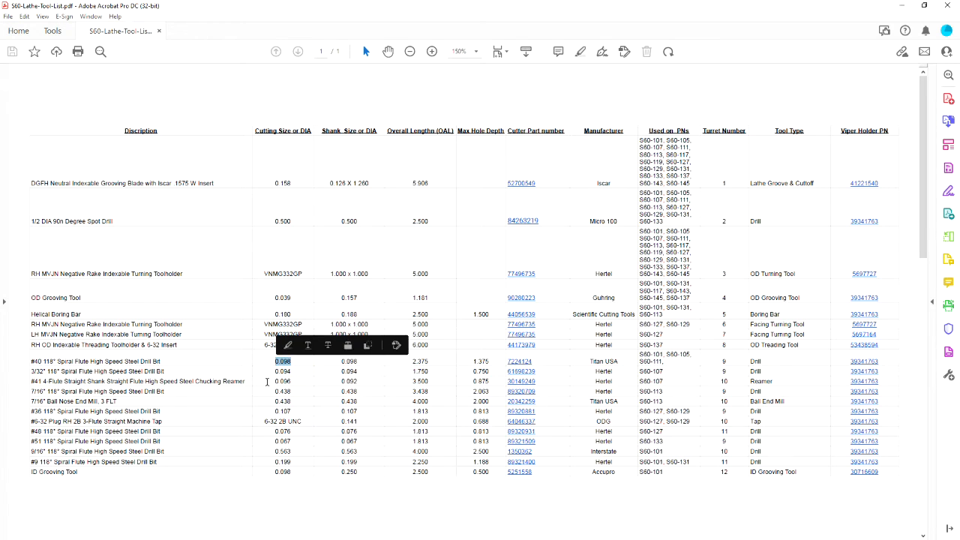
{"action": "key", "text": "alt+Tab"}
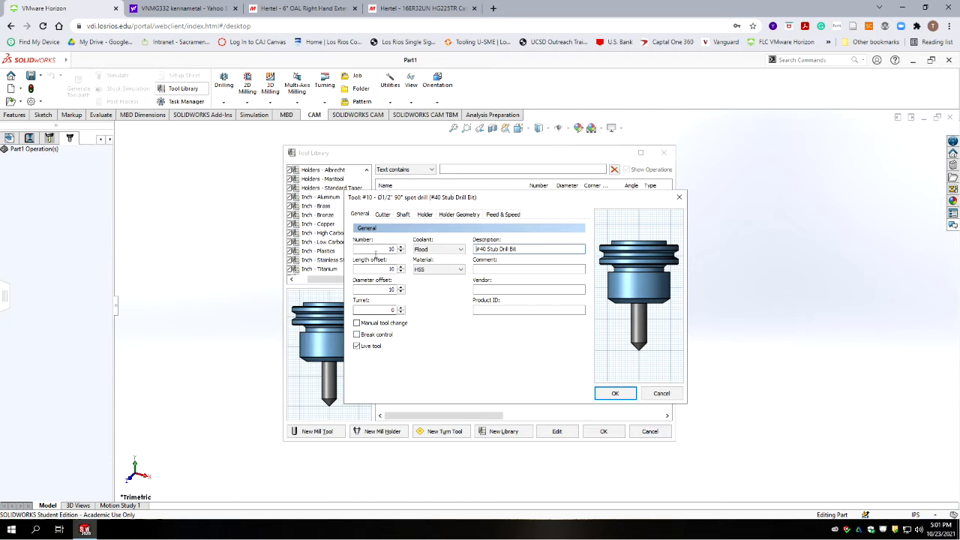
Step: Change tool #10's cutter type to Drill with a 118° tip angle and a 0.098 in diameter
{"action": "left_click", "coordinate": [384, 215]}
{"action": "left_click", "coordinate": [379, 236]}
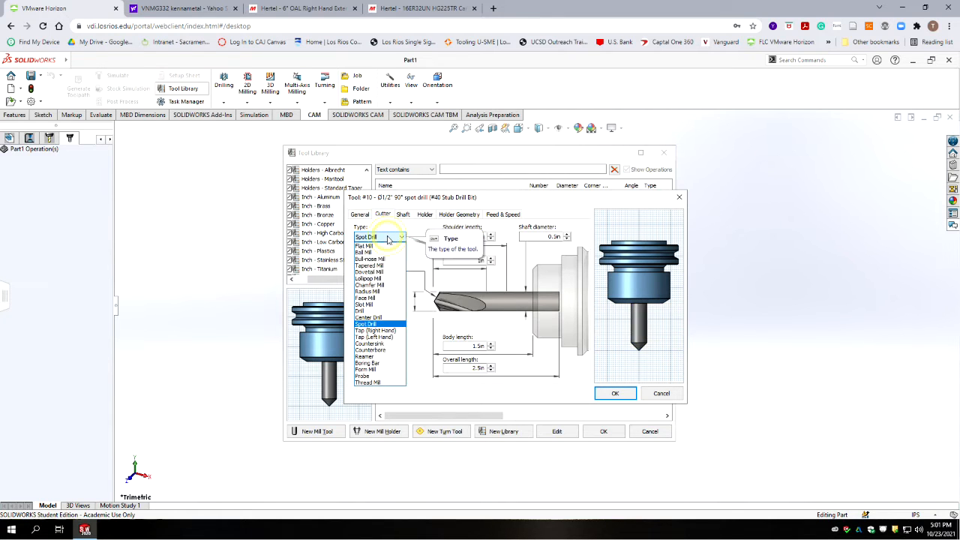
{"action": "left_click", "coordinate": [364, 310]}
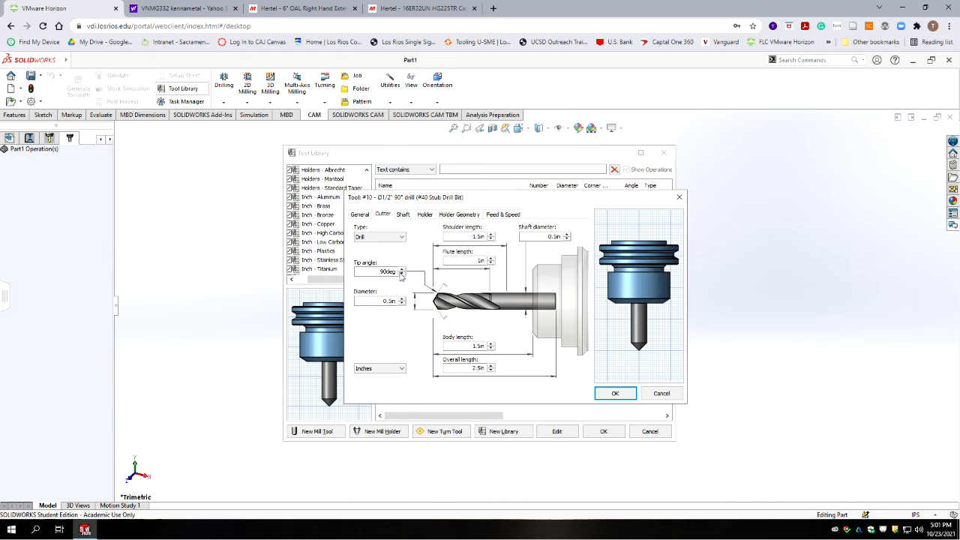
{"action": "left_click", "coordinate": [402, 270]}
{"action": "type", "text": "118"}
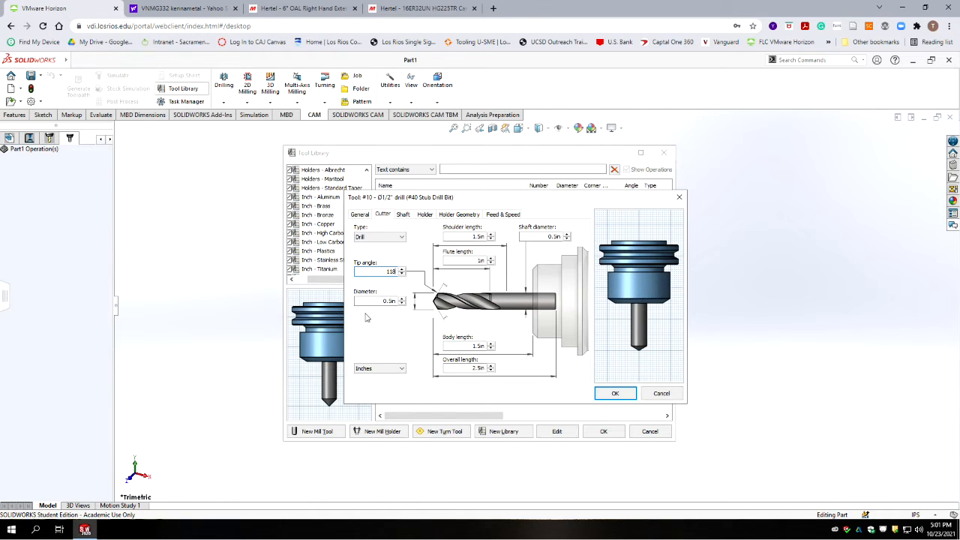
{"action": "key", "text": "Tab"}
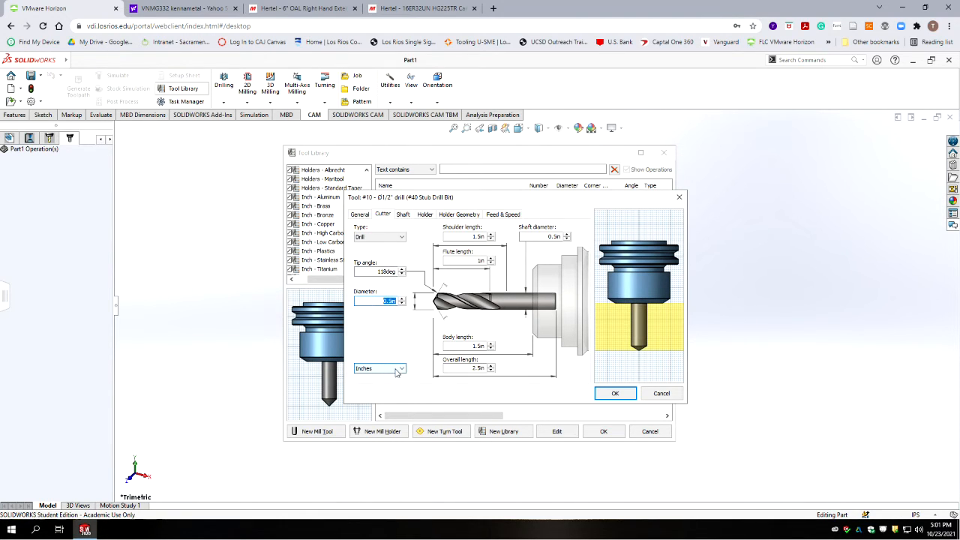
{"action": "type", "text": "0.098"}
{"action": "left_click", "coordinate": [391, 336]}
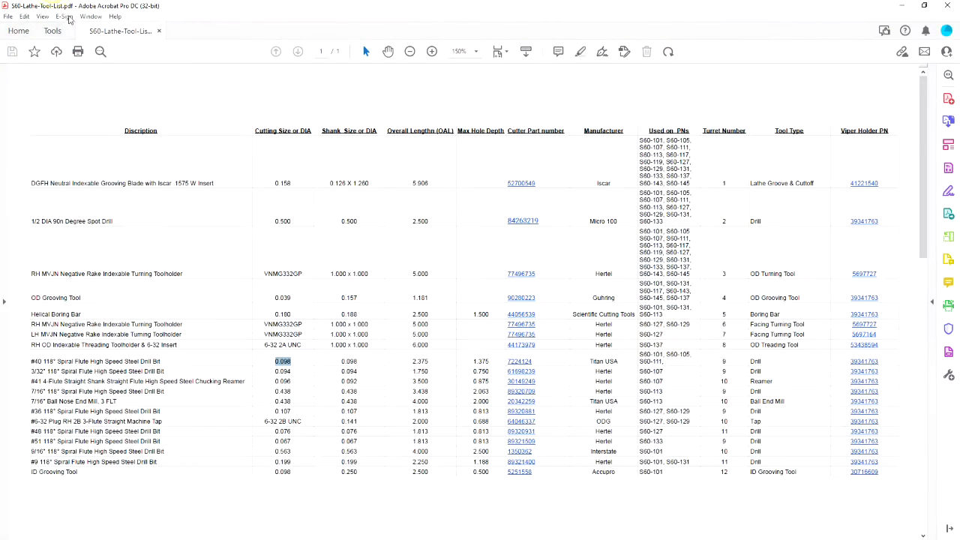
Step: Copy the #40 drill's 2.375 overall length from the PDF tool list into tool #10's overall length
{"action": "left_click", "coordinate": [421, 361]}
{"action": "double_click", "coordinate": [430, 362]}
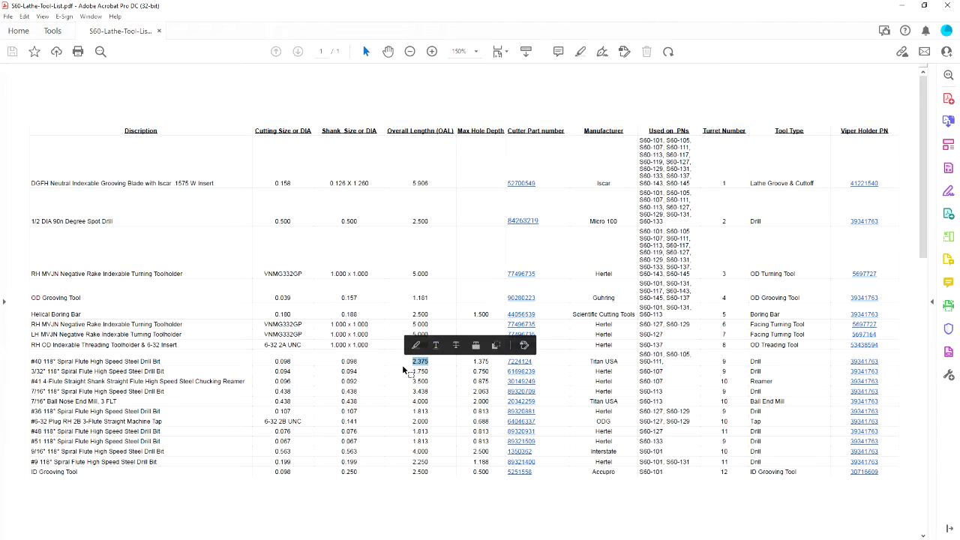
{"action": "key", "text": "alt+Tab"}
{"action": "left_click_drag", "start_coordinate": [464, 367], "coordinate": [527, 371]}
{"action": "key", "text": "ctrl+v"}
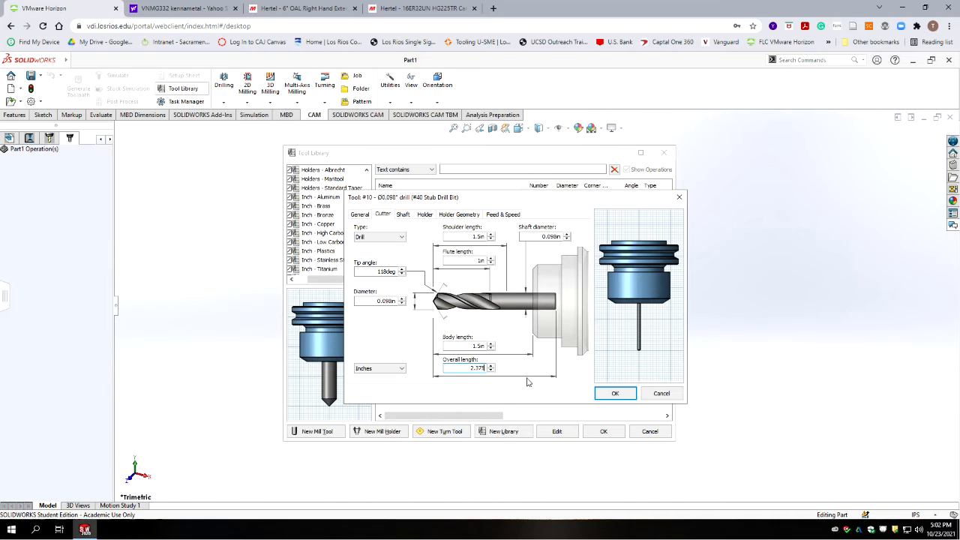
{"action": "left_click", "coordinate": [475, 346]}
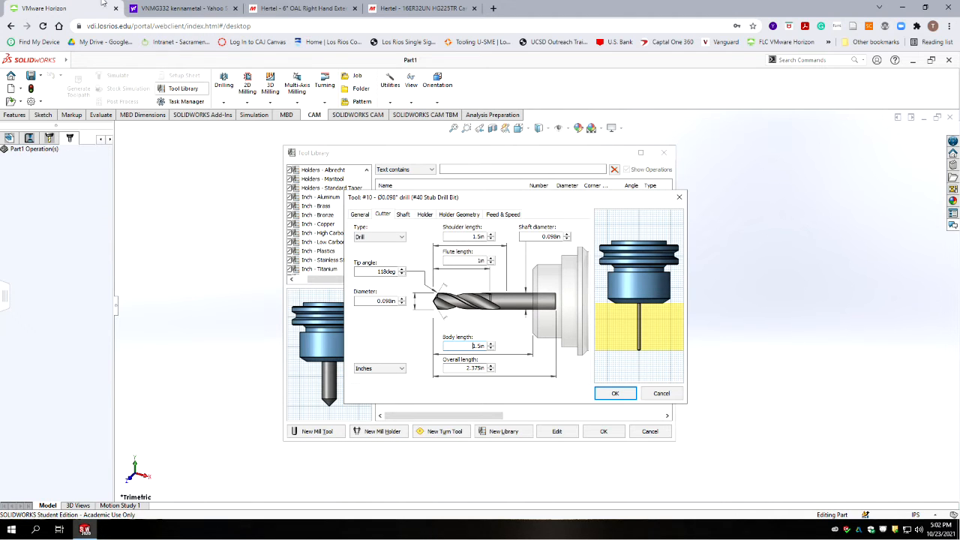
Step: Check the #40 drill's maximum hole depth in the PDF tool list and set tool #10's flute length to 1.375 in
{"action": "key", "text": "alt+Tab"}
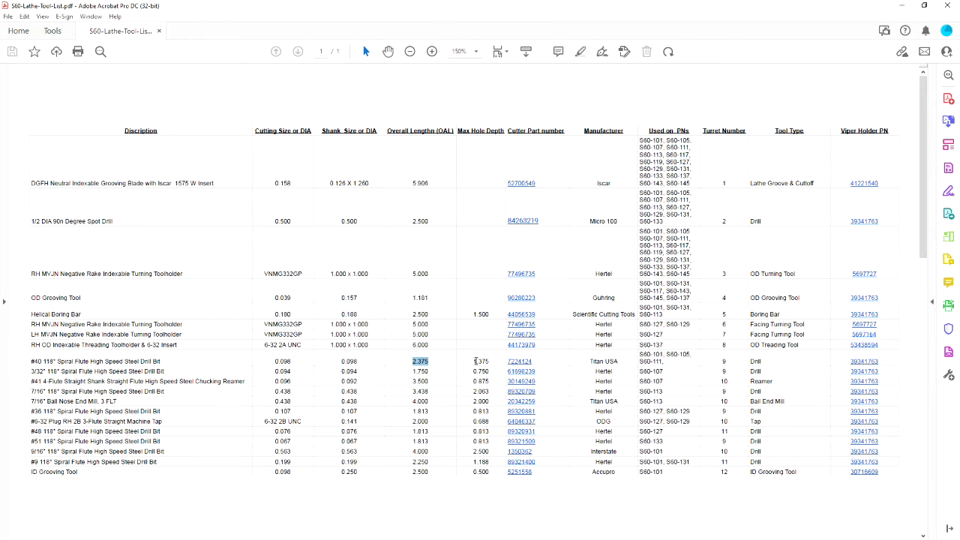
{"action": "key", "text": "alt+Tab"}
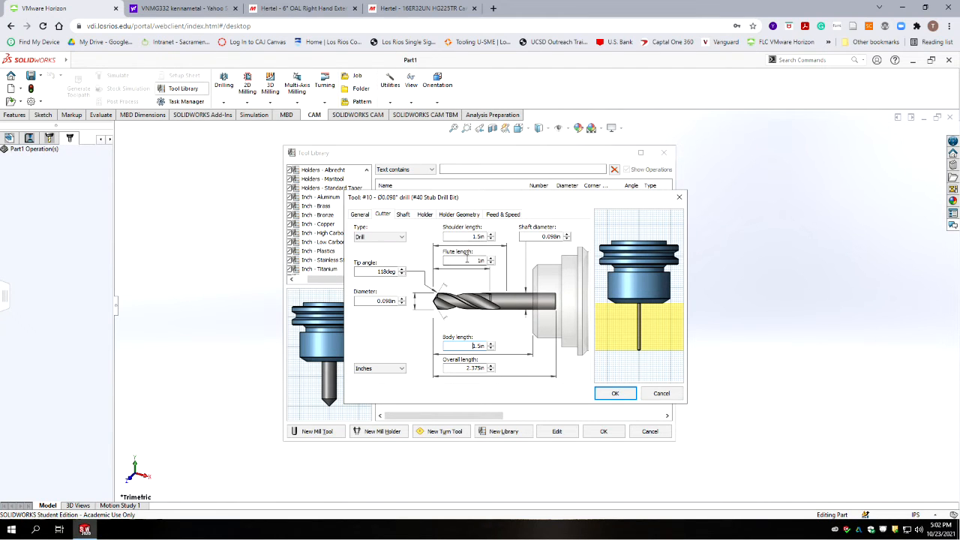
{"action": "double_click", "coordinate": [467, 260]}
{"action": "type", "text": "1.2"}
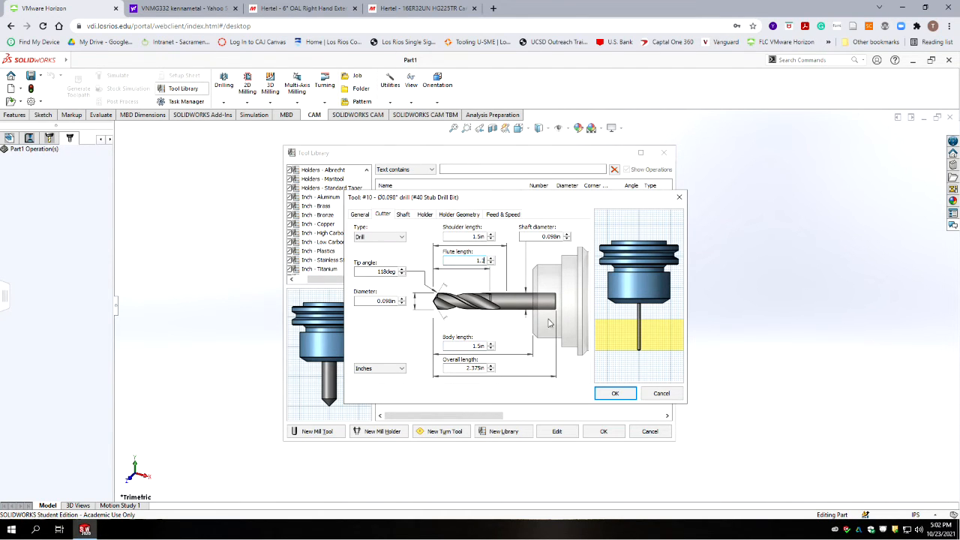
{"action": "type", "text": "75"}
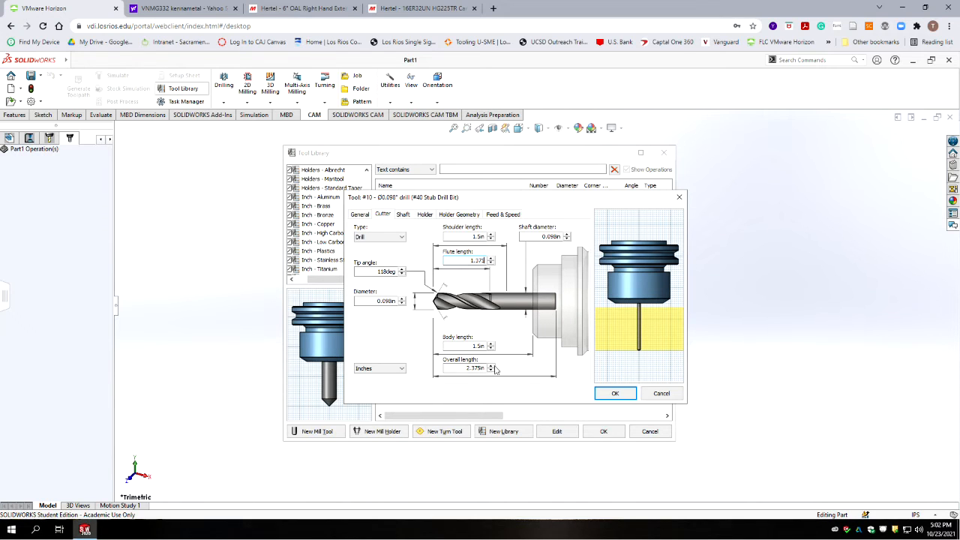
{"action": "left_click", "coordinate": [459, 346]}
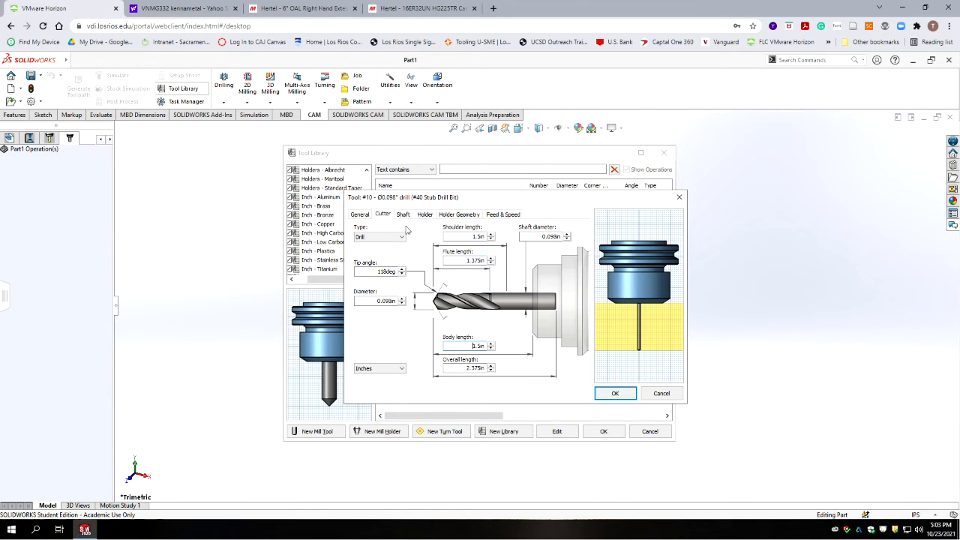
Step: Review tool #10's shaft, holder, holder geometry, feed and speed, and general settings
{"action": "left_click", "coordinate": [404, 215]}
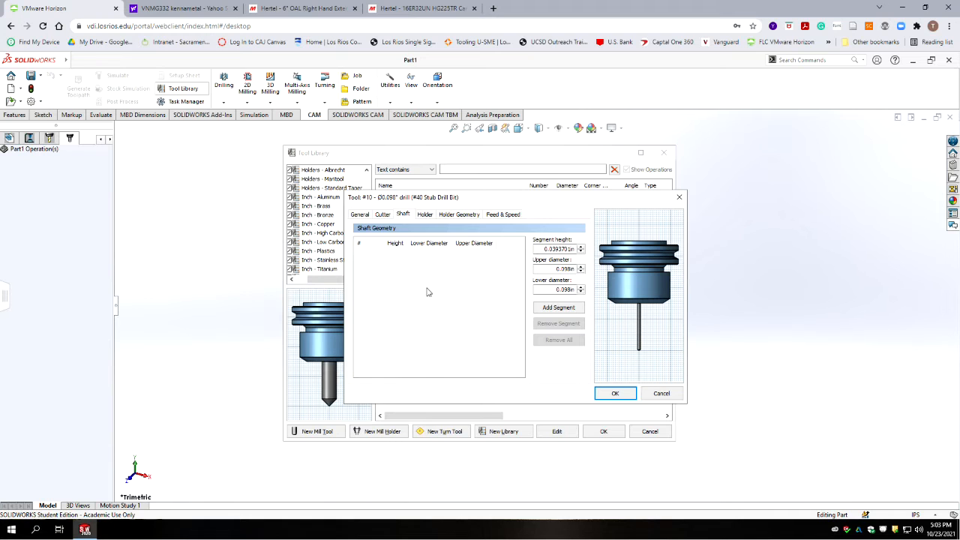
{"action": "left_click", "coordinate": [426, 214]}
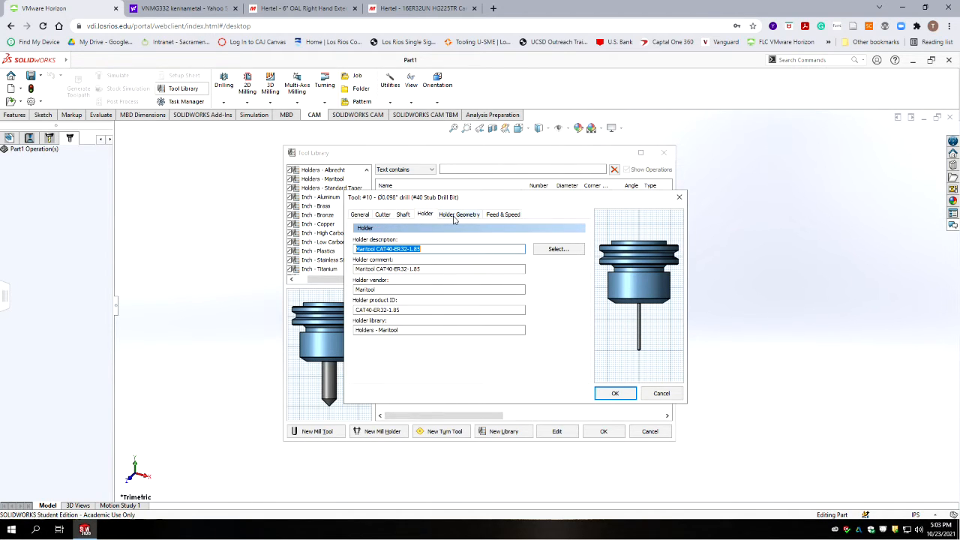
{"action": "left_click", "coordinate": [454, 215]}
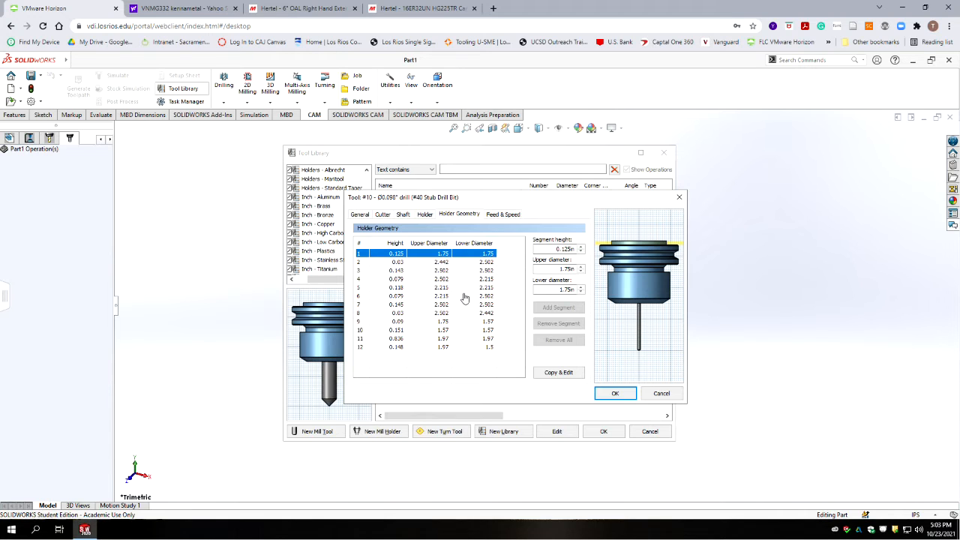
{"action": "left_click", "coordinate": [502, 216]}
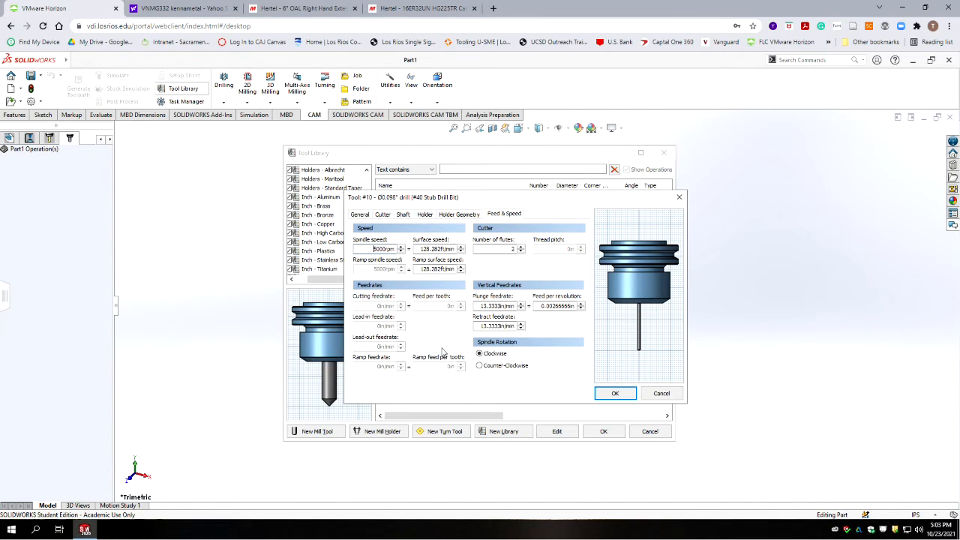
{"action": "left_click", "coordinate": [360, 215]}
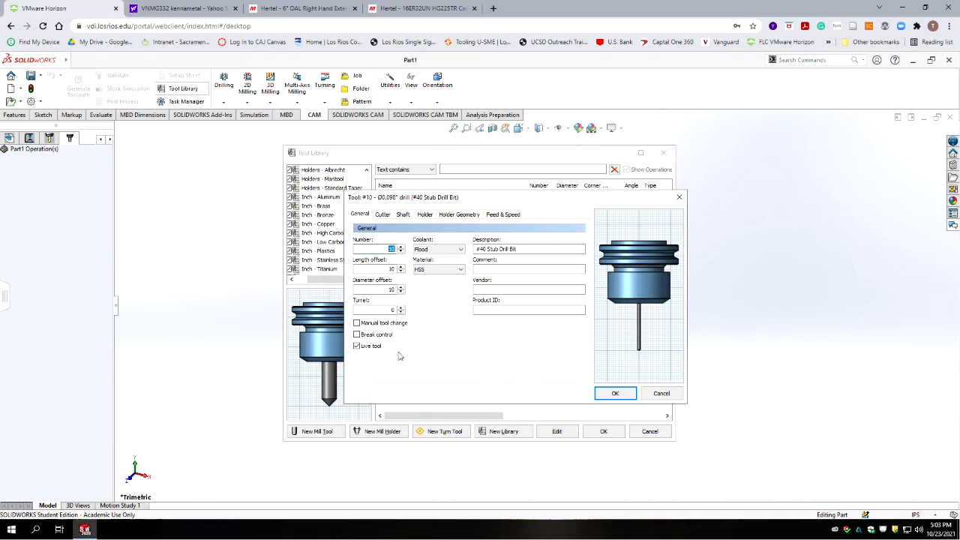
Step: Turn off the live tool option for tool #10 and accept the #40 stub drill's settings
{"action": "left_click", "coordinate": [357, 346]}
{"action": "left_click", "coordinate": [615, 395]}
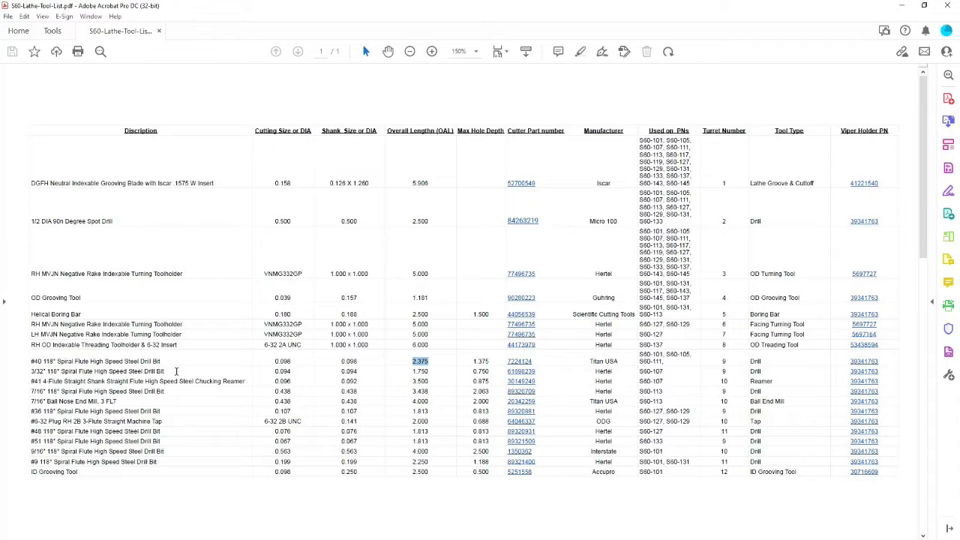
Step: Copy the #41 4-flute chucking reamer's description from the PDF tool list and return to the tool library
{"action": "left_click_drag", "start_coordinate": [246, 381], "coordinate": [30, 381]}
{"action": "key", "text": "ctrl+c"}
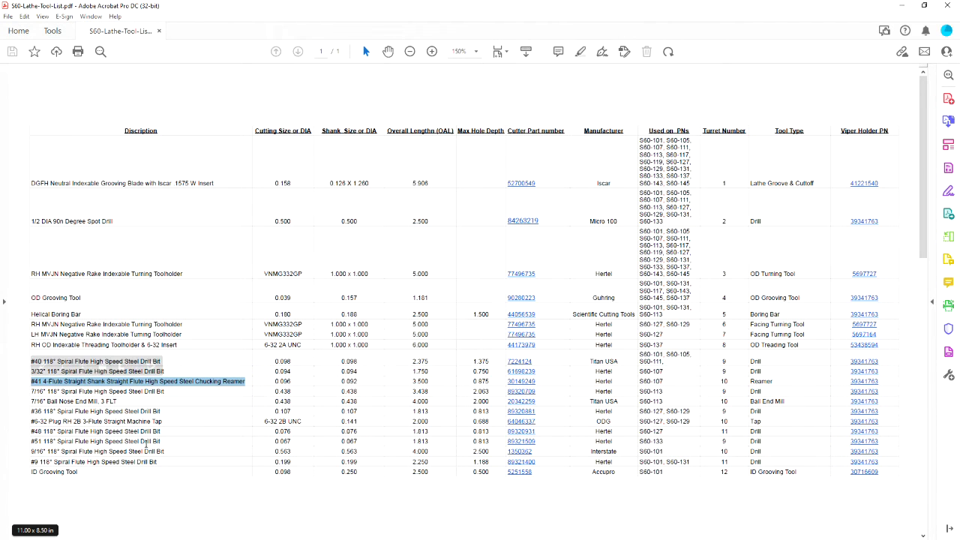
{"action": "left_click", "coordinate": [147, 446]}
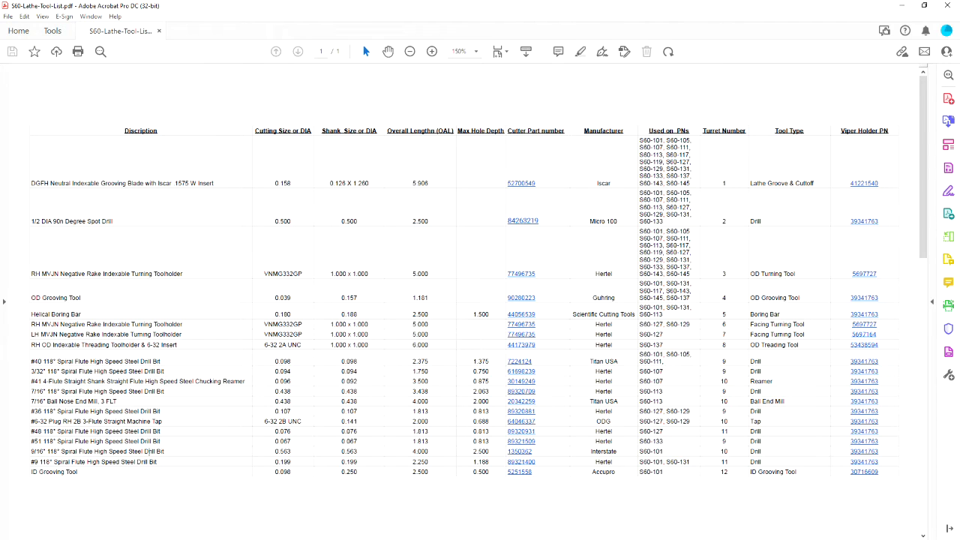
{"action": "key", "text": "alt+Tab"}
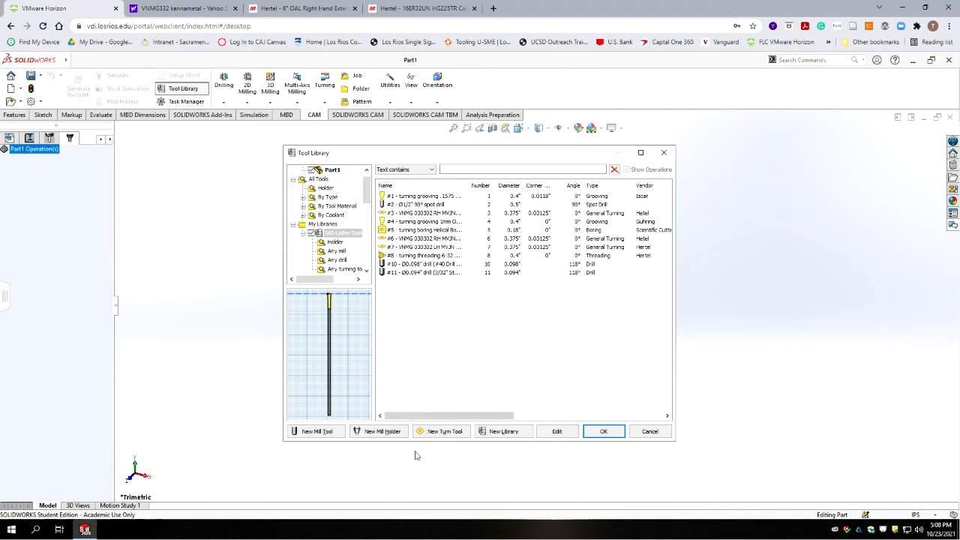
Step: Create a new mill tool numbered 12 and paste the copied #41 reamer description into it
{"action": "left_click", "coordinate": [317, 432]}
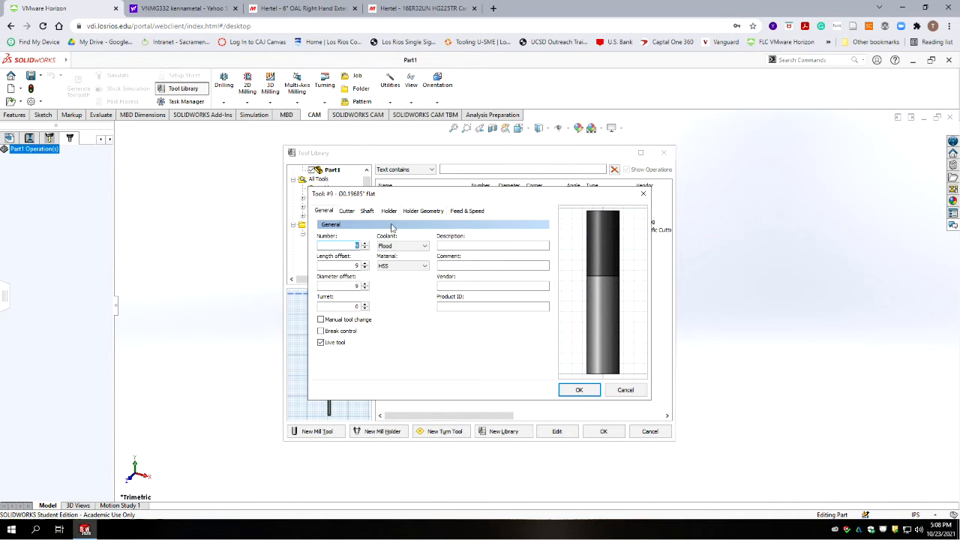
{"action": "left_click_drag", "start_coordinate": [446, 195], "coordinate": [685, 248]}
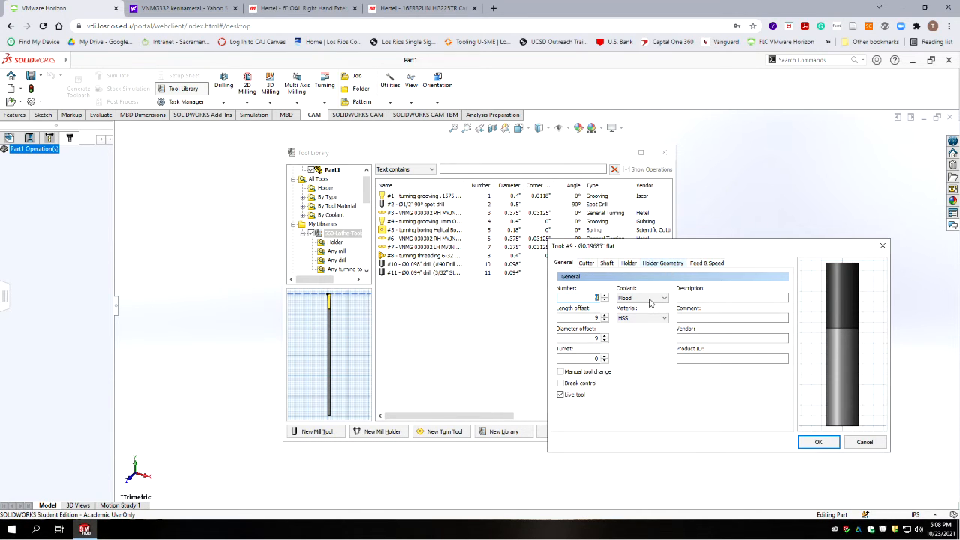
{"action": "left_click", "coordinate": [604, 296]}
{"action": "left_click", "coordinate": [604, 297]}
{"action": "left_click", "coordinate": [604, 295]}
{"action": "left_click", "coordinate": [700, 299]}
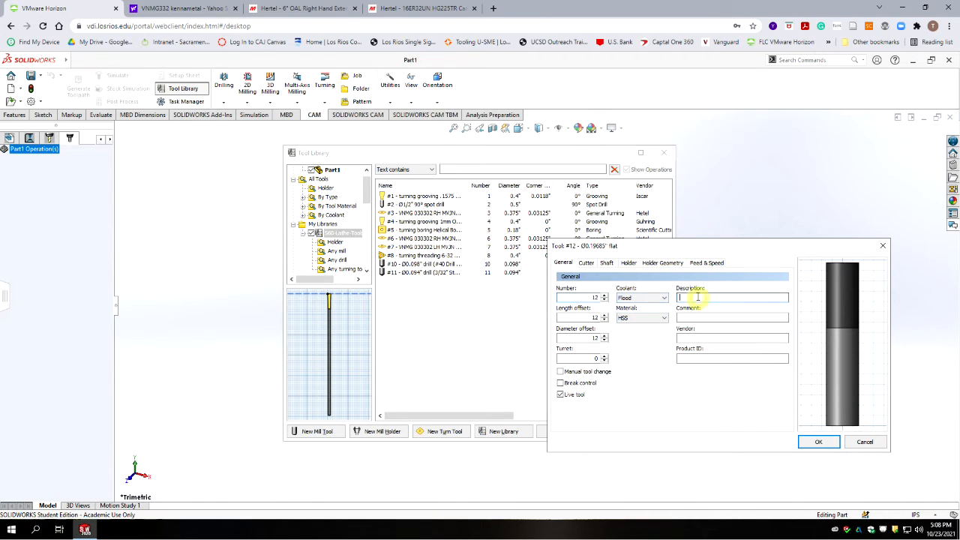
{"action": "key", "text": "ctrl+v"}
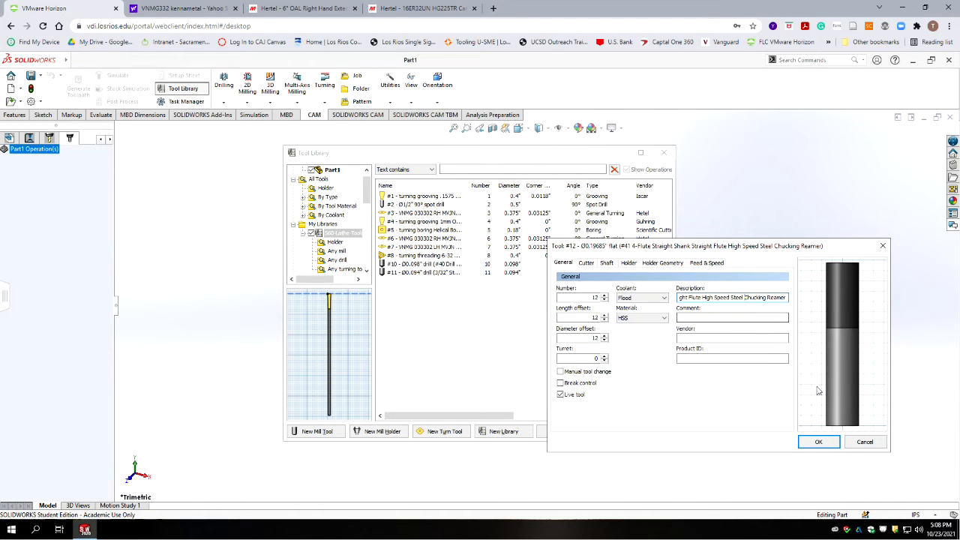
Step: Shorten tool #12's description to "#41 4-Flute Chucking Reamer"
{"action": "key", "text": "BackSpace"}
{"action": "key", "text": "BackSpace"}
{"action": "key", "text": "BackSpace"}
{"action": "key", "text": "BackSpace"}
{"action": "key", "text": "BackSpace"}
{"action": "key", "text": "BackSpace"}
{"action": "key", "text": "BackSpace"}
{"action": "key", "text": "BackSpace"}
{"action": "key", "text": "BackSpace"}
{"action": "key", "text": "BackSpace"}
{"action": "key", "text": "BackSpace"}
{"action": "key", "text": "BackSpace"}
{"action": "key", "text": "BackSpace"}
{"action": "key", "text": "BackSpace"}
{"action": "key", "text": "BackSpace"}
{"action": "key", "text": "BackSpace"}
{"action": "key", "text": "BackSpace"}
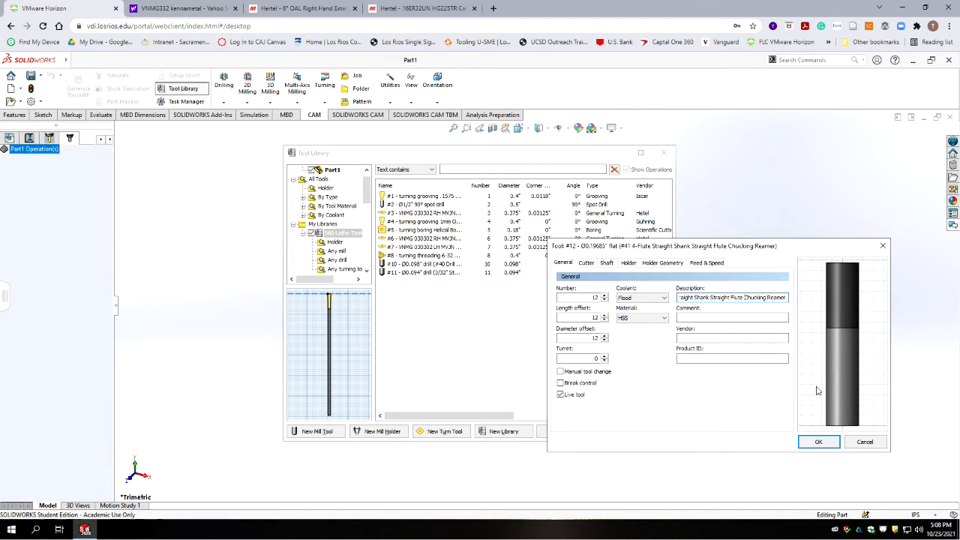
{"action": "key", "text": "BackSpace"}
{"action": "key", "text": "BackSpace"}
{"action": "key", "text": "BackSpace"}
{"action": "key", "text": "BackSpace"}
{"action": "key", "text": "BackSpace"}
{"action": "key", "text": "BackSpace"}
{"action": "key", "text": "BackSpace"}
{"action": "key", "text": "BackSpace"}
{"action": "key", "text": "BackSpace"}
{"action": "key", "text": "BackSpace"}
{"action": "key", "text": "BackSpace"}
{"action": "key", "text": "BackSpace"}
{"action": "key", "text": "BackSpace"}
{"action": "key", "text": "BackSpace"}
{"action": "key", "text": "BackSpace"}
{"action": "key", "text": "BackSpace"}
{"action": "key", "text": "BackSpace"}
{"action": "key", "text": "BackSpace"}
{"action": "key", "text": "BackSpace"}
{"action": "key", "text": "BackSpace"}
{"action": "key", "text": "BackSpace"}
{"action": "key", "text": "BackSpace"}
{"action": "key", "text": "BackSpace"}
{"action": "key", "text": "BackSpace"}
{"action": "key", "text": "BackSpace"}
{"action": "key", "text": "BackSpace"}
{"action": "key", "text": "BackSpace"}
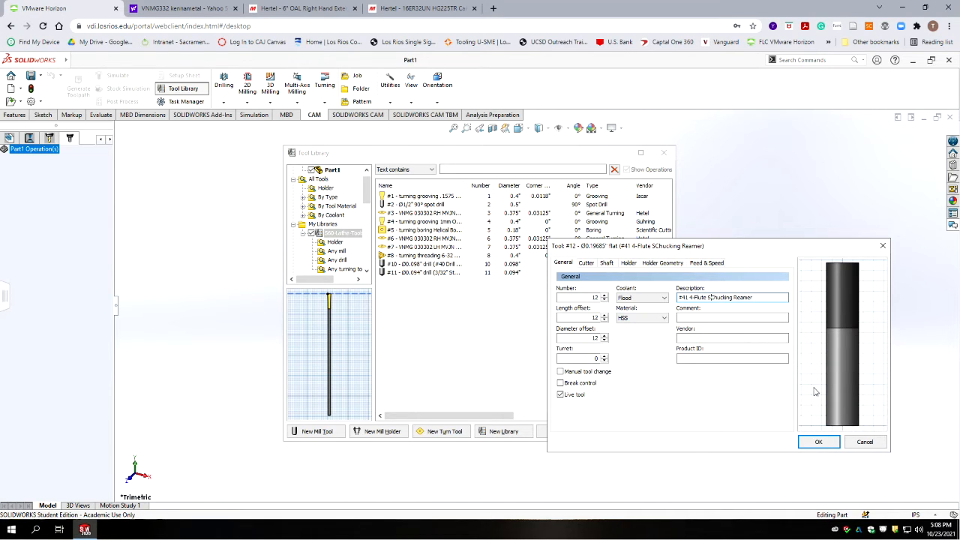
{"action": "key", "text": "BackSpace"}
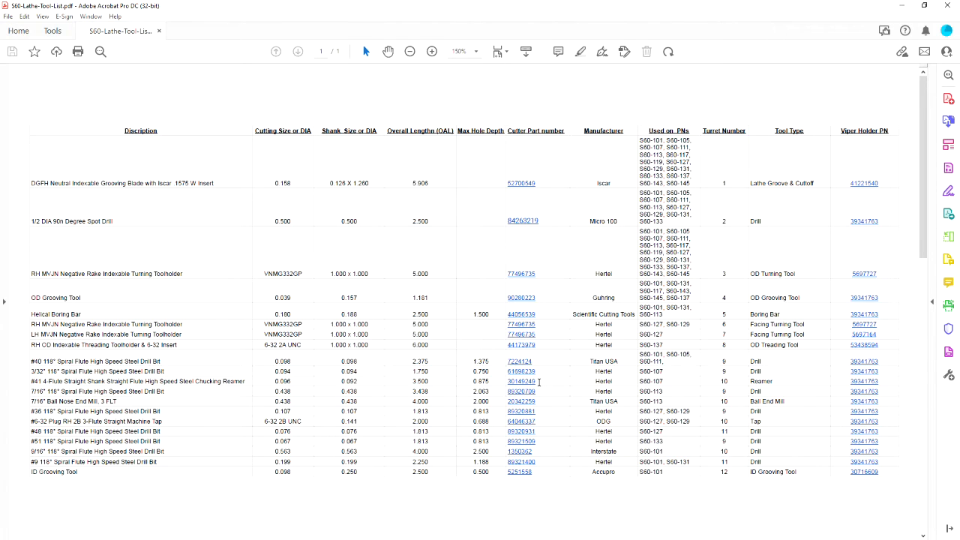
Step: Search the MSC website for the #41 reamer's part number 30149249 from the PDF and check the reamer diameter in its specs
{"action": "left_click_drag", "start_coordinate": [537, 382], "coordinate": [506, 382]}
{"action": "key", "text": "ctrl+c"}
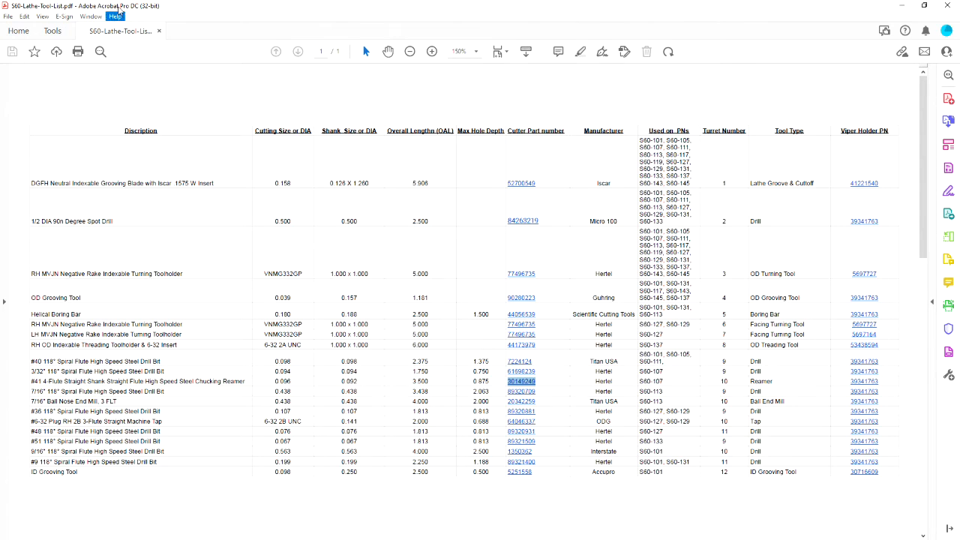
{"action": "key", "text": "alt+Tab"}
{"action": "double_click", "coordinate": [212, 96]}
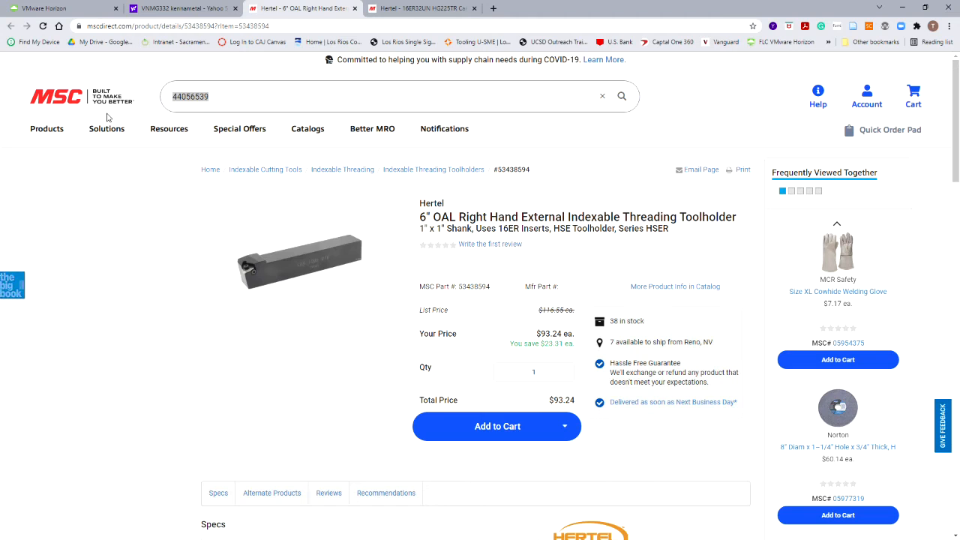
{"action": "key", "text": "ctrl+v"}
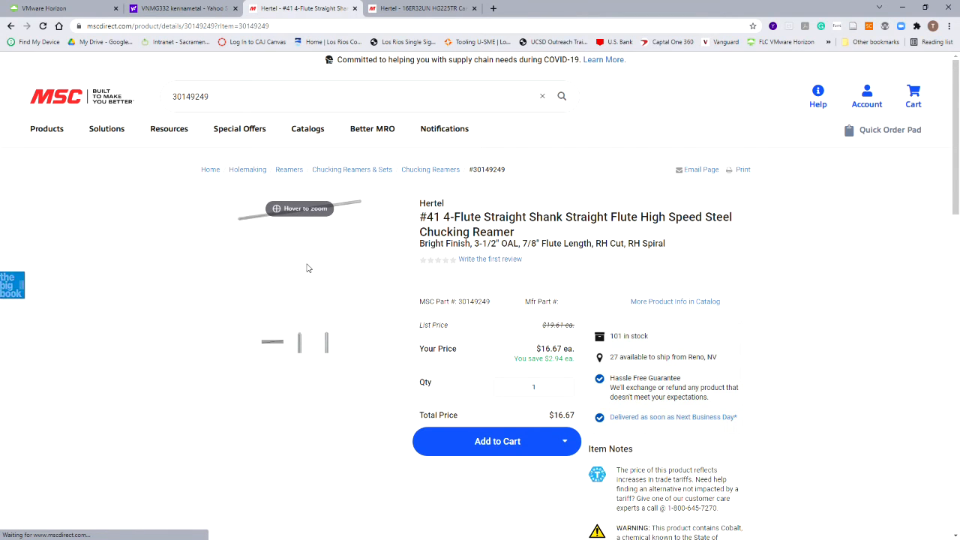
{"action": "scroll", "coordinate": [307, 268], "scroll_direction": "down", "scroll_amount": 10}
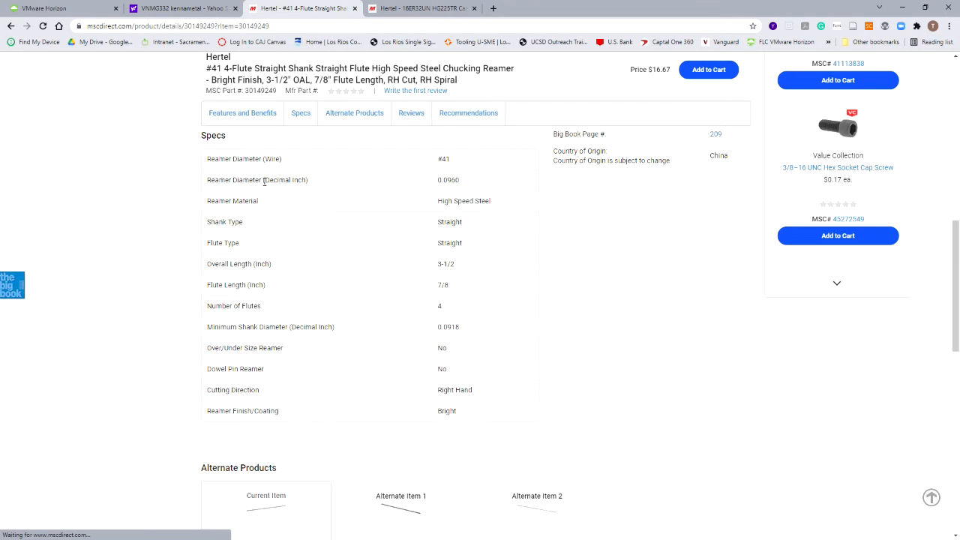
{"action": "left_click_drag", "start_coordinate": [467, 185], "coordinate": [437, 186]}
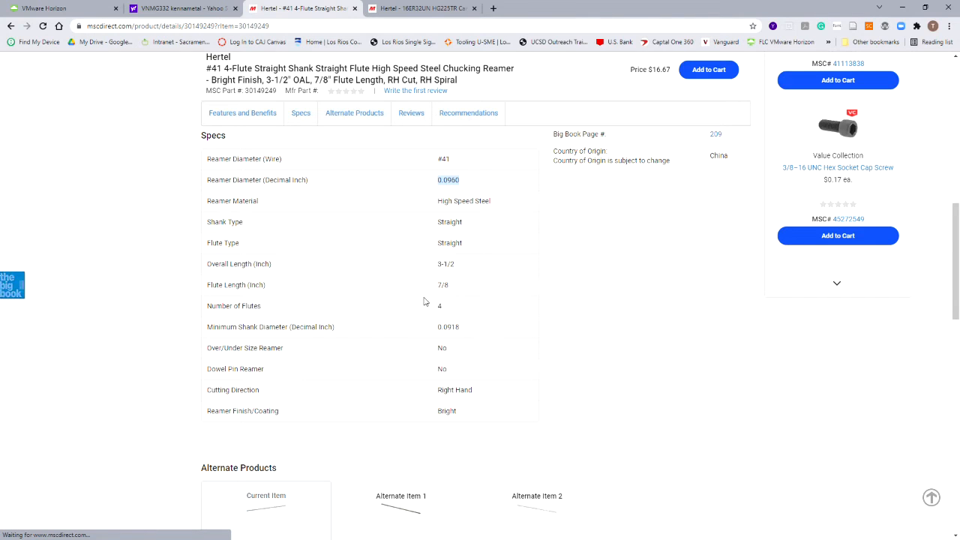
{"action": "left_click", "coordinate": [606, 242]}
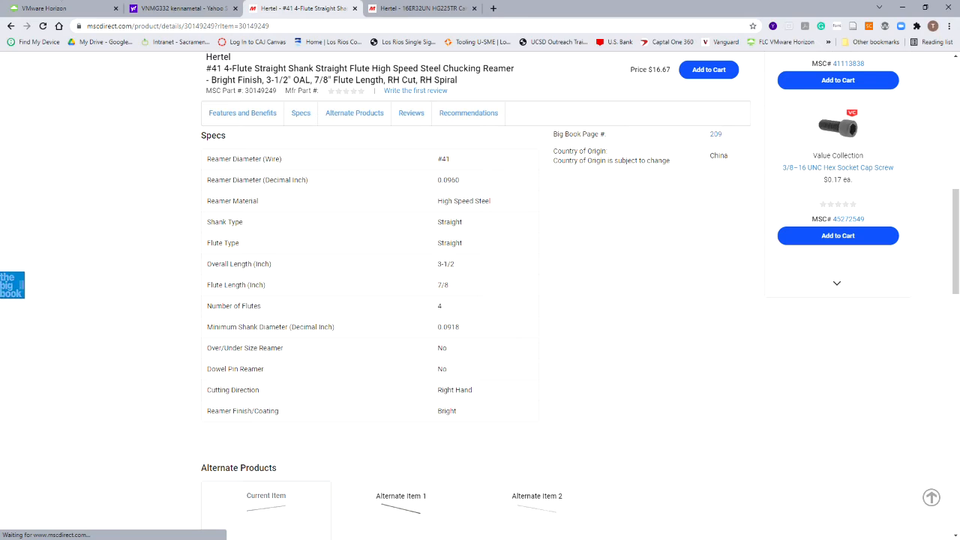
Step: Return to the tool library and set tool #12's cutter diameter to 0.096 in and its type to Reamer
{"action": "key", "text": "alt+Tab"}
{"action": "key", "text": "alt+Tab"}
{"action": "left_click", "coordinate": [68, 10]}
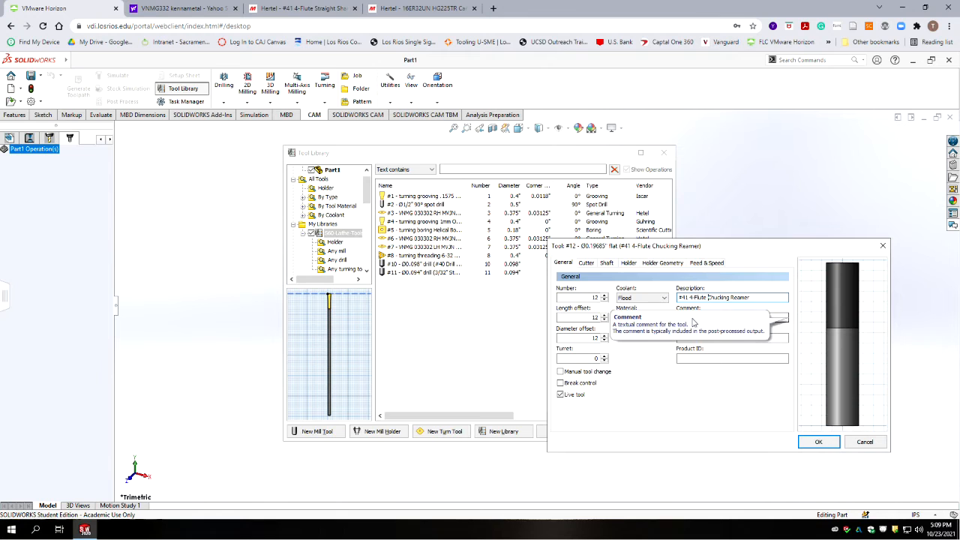
{"action": "left_click", "coordinate": [586, 263]}
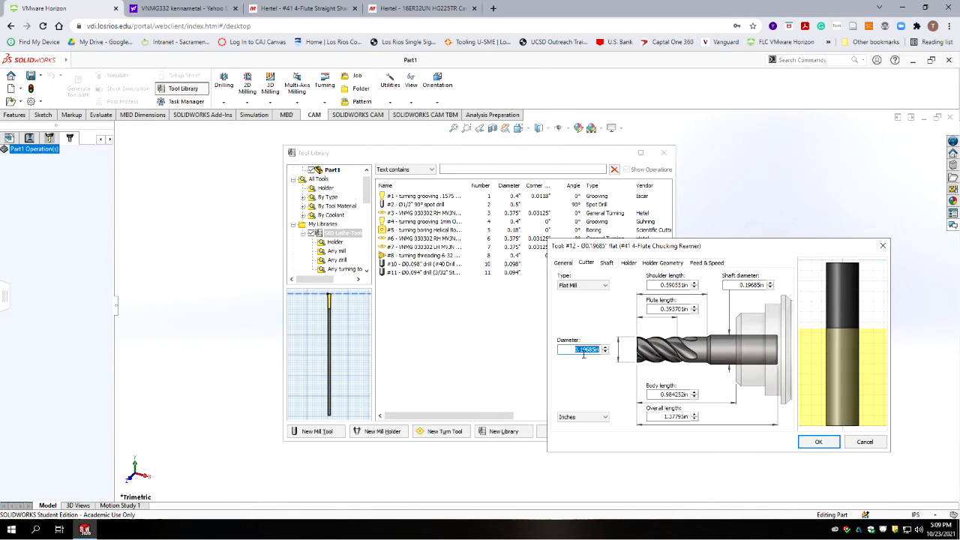
{"action": "type", "text": "0.0960"}
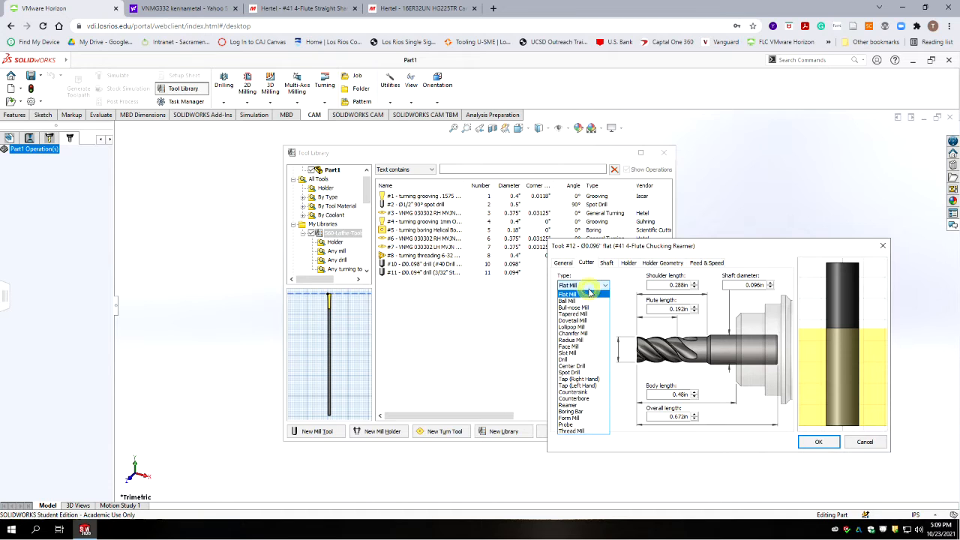
{"action": "left_click", "coordinate": [590, 286]}
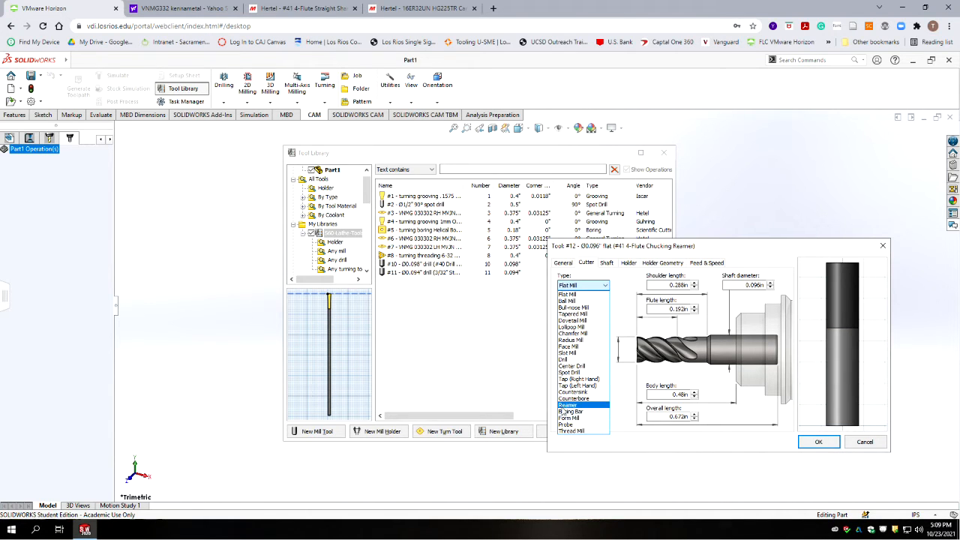
{"action": "left_click", "coordinate": [566, 405]}
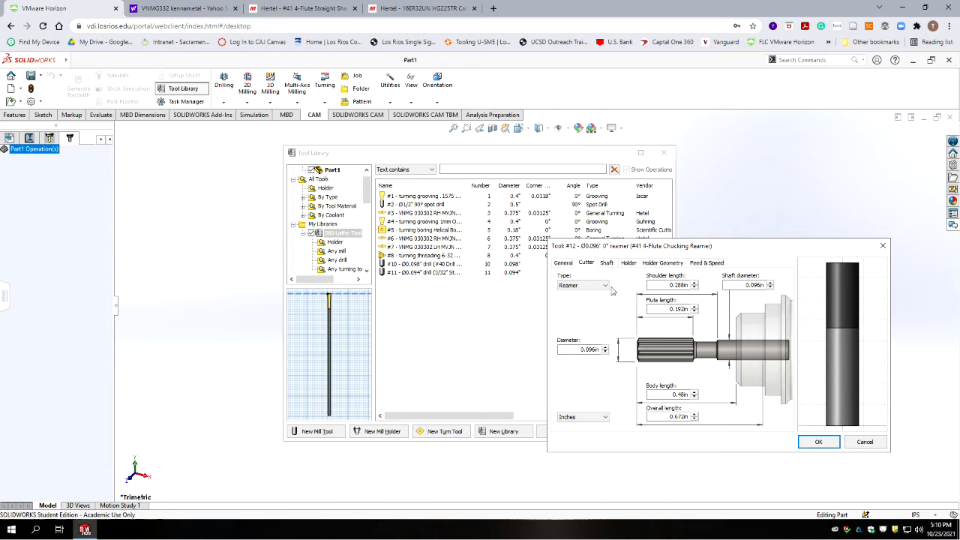
Step: Copy the web address of the reamer's MSC product page into tool #12's product ID
{"action": "left_click", "coordinate": [564, 262]}
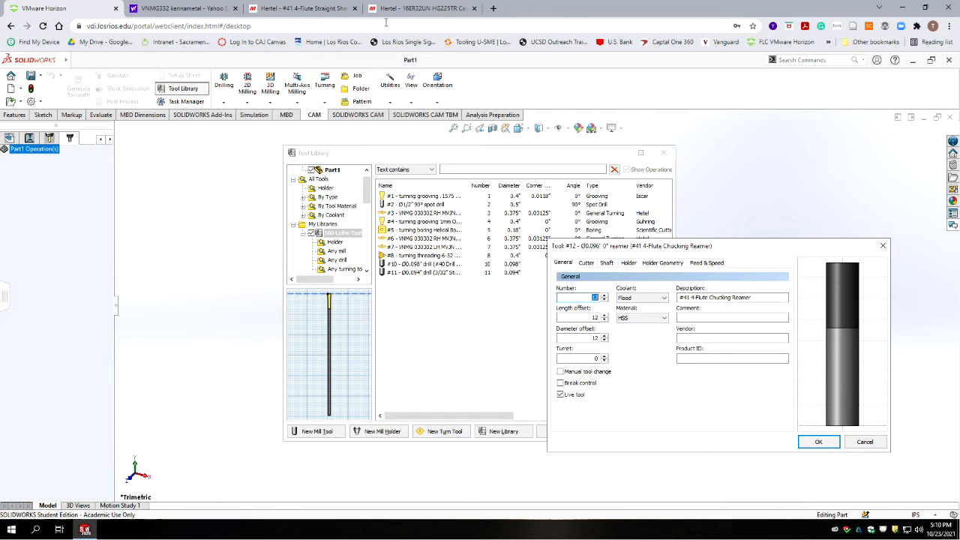
{"action": "left_click", "coordinate": [308, 8]}
{"action": "scroll", "coordinate": [298, 52], "scroll_direction": "up", "scroll_amount": 4}
{"action": "left_click", "coordinate": [291, 26]}
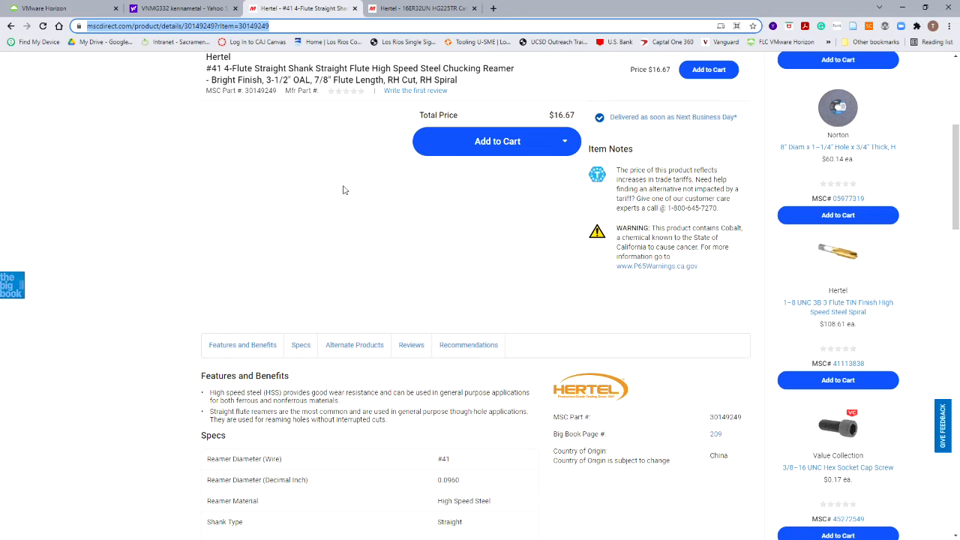
{"action": "key", "text": "ctrl+1"}
{"action": "left_click", "coordinate": [703, 358]}
{"action": "type", "text": "https://www.mscdirect.com/product/details/30149249?item=30149249"}
Step: Enter Hertel as tool #12's vendor and turn off its live tool option
{"action": "left_click", "coordinate": [687, 338]}
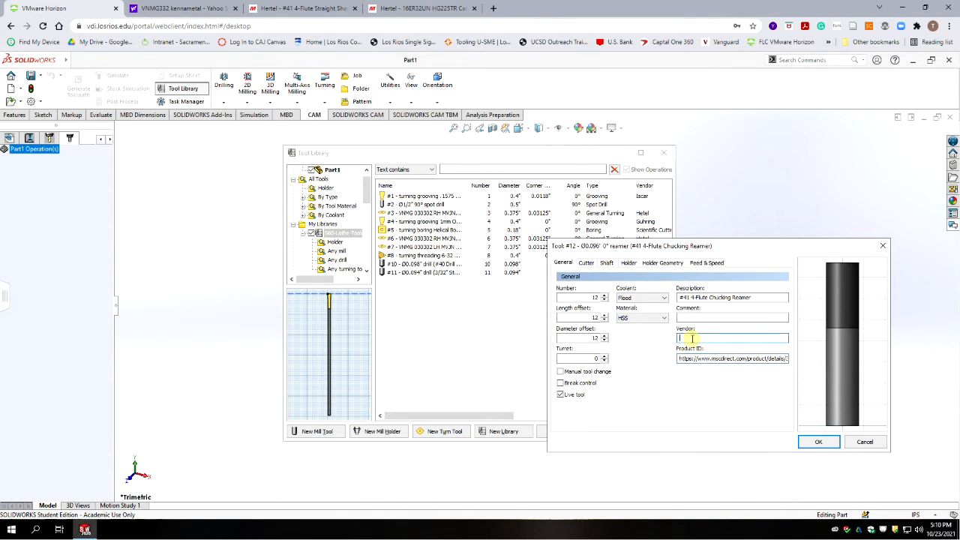
{"action": "type", "text": "Hertel"}
{"action": "left_click", "coordinate": [561, 395]}
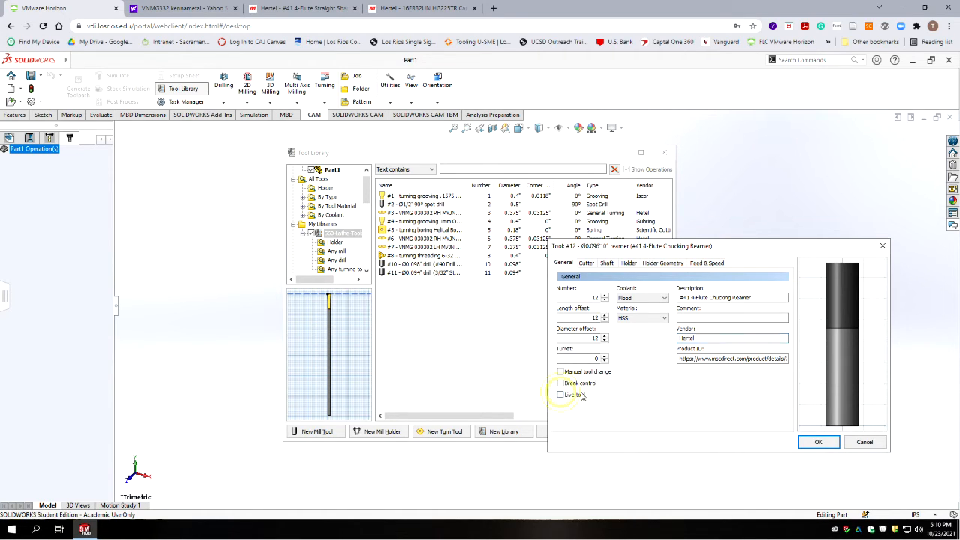
Step: Check the reamer's overall length on its product page and set tool #12's overall length to 3.5 in
{"action": "left_click", "coordinate": [584, 264]}
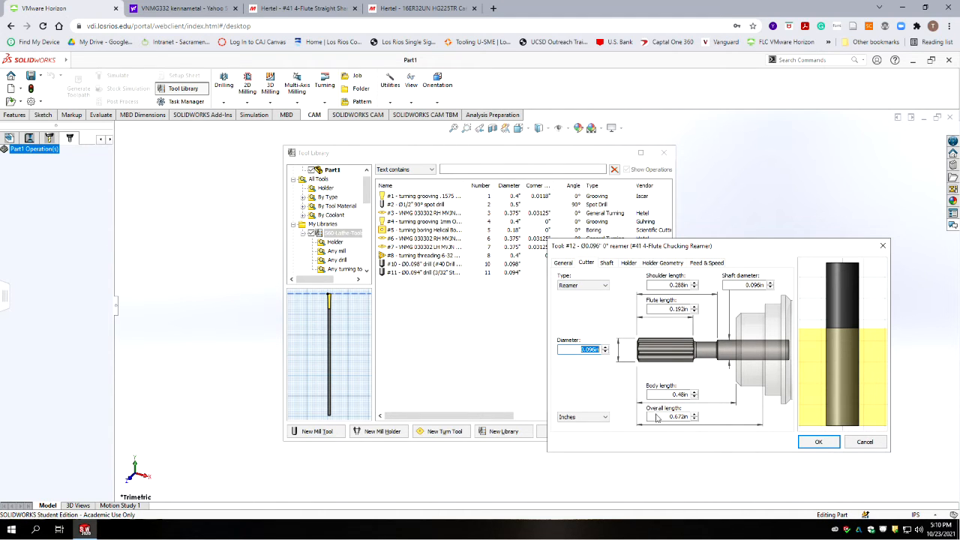
{"action": "left_click", "coordinate": [331, 11]}
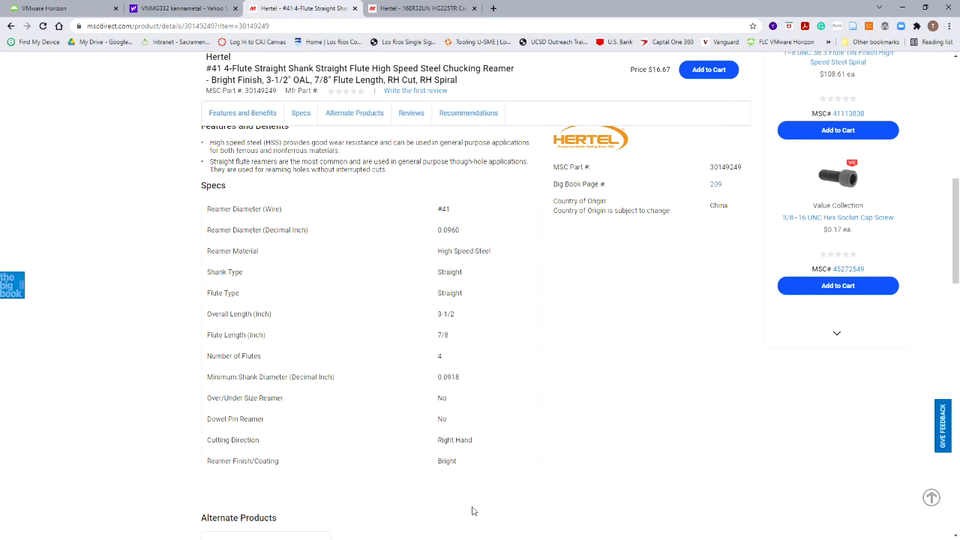
{"action": "left_click_drag", "start_coordinate": [454, 314], "coordinate": [442, 314]}
{"action": "left_click", "coordinate": [465, 335]}
{"action": "left_click", "coordinate": [72, 8]}
{"action": "left_click", "coordinate": [683, 418]}
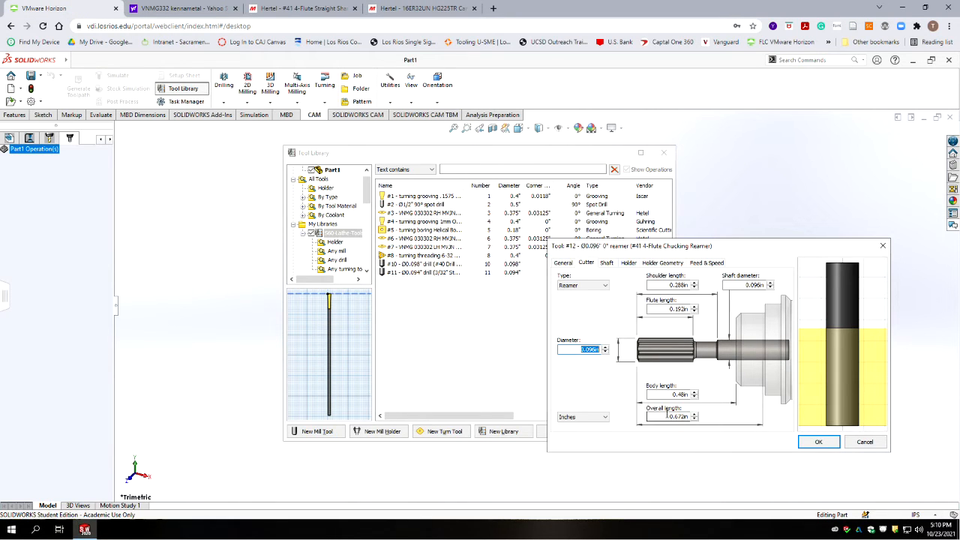
{"action": "double_click", "coordinate": [680, 417]}
{"action": "type", "text": "3.5"}
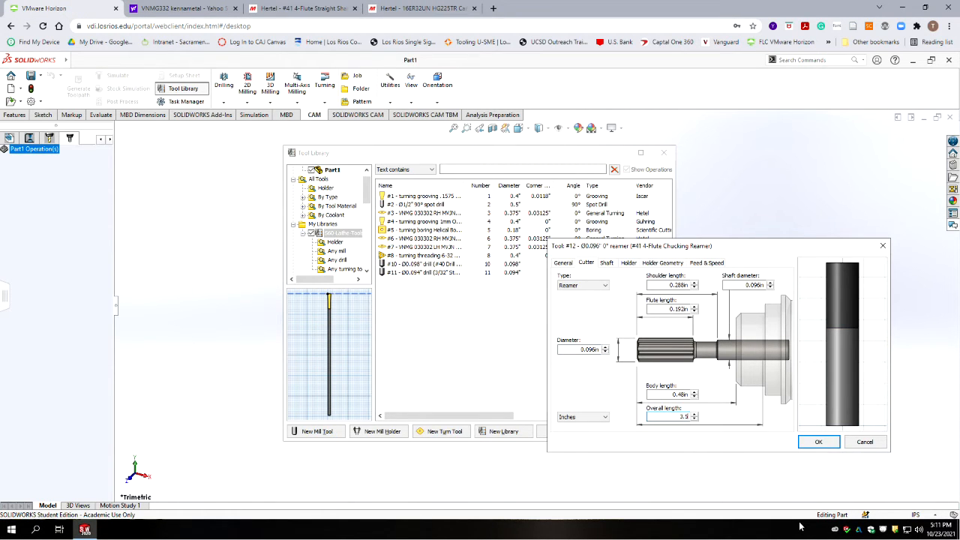
Step: Check the reamer's flute length on its product page and set tool #12's flute length to 0.875 in
{"action": "left_click", "coordinate": [673, 394]}
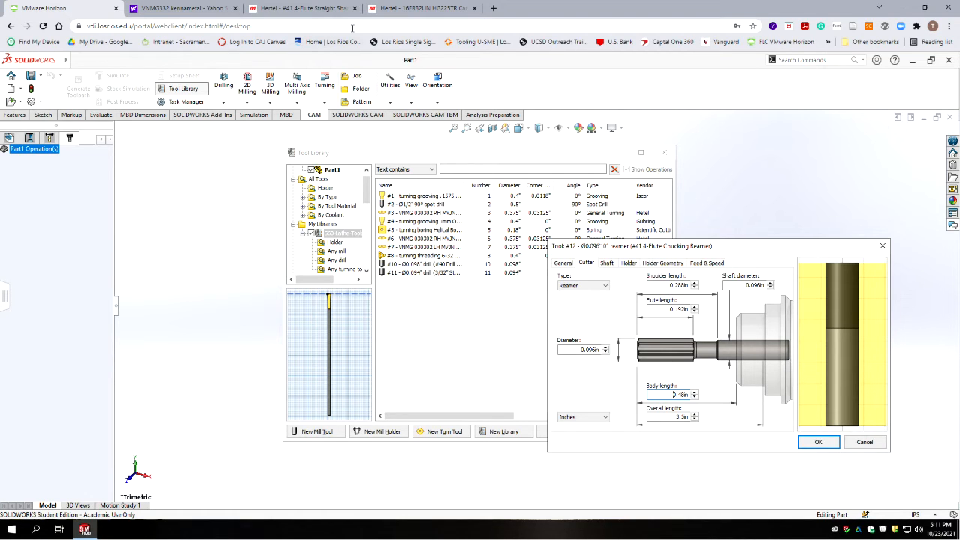
{"action": "left_click", "coordinate": [290, 8]}
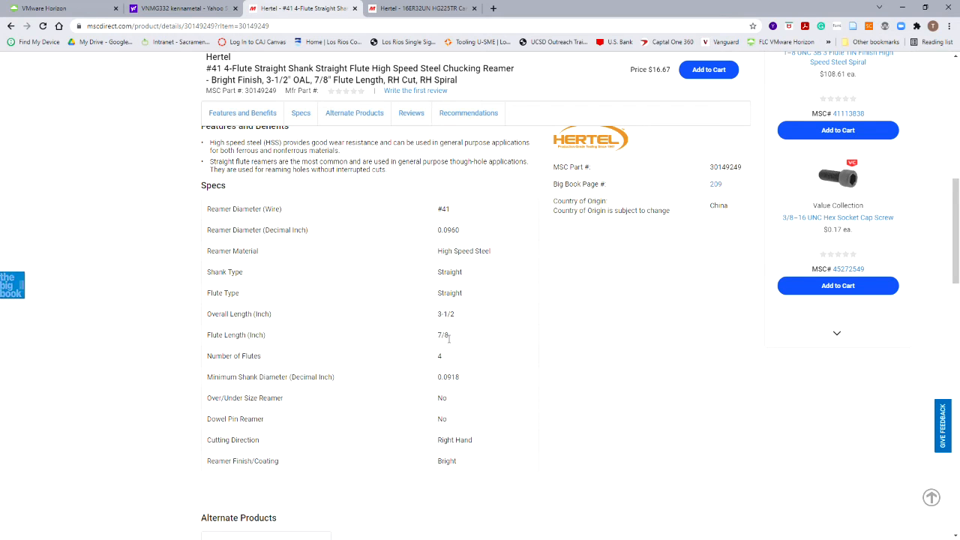
{"action": "key", "text": "ctrl+1"}
{"action": "left_click", "coordinate": [670, 309]}
{"action": "double_click", "coordinate": [672, 309]}
{"action": "type", "text": ".875"}
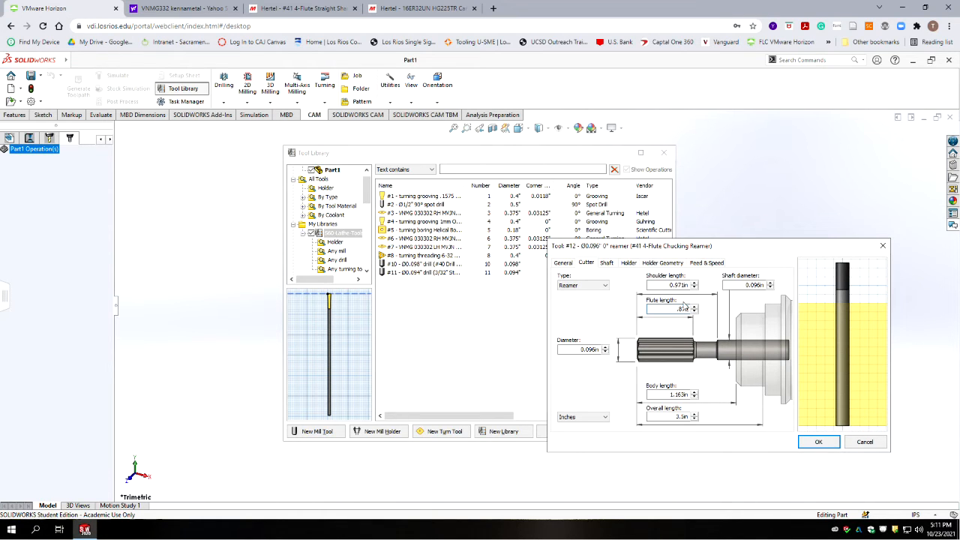
Step: Check the reamer's shank diameter on its product page, then set tool #12's shaft diameter to 0.0918 in, body length to 2 in and shoulder length to 1.5 in
{"action": "left_click", "coordinate": [743, 285]}
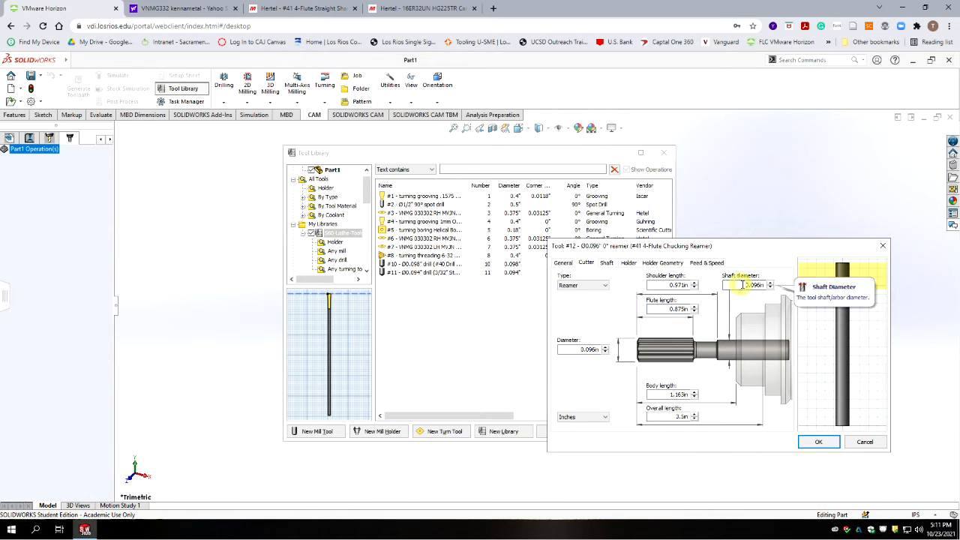
{"action": "left_click", "coordinate": [275, 8]}
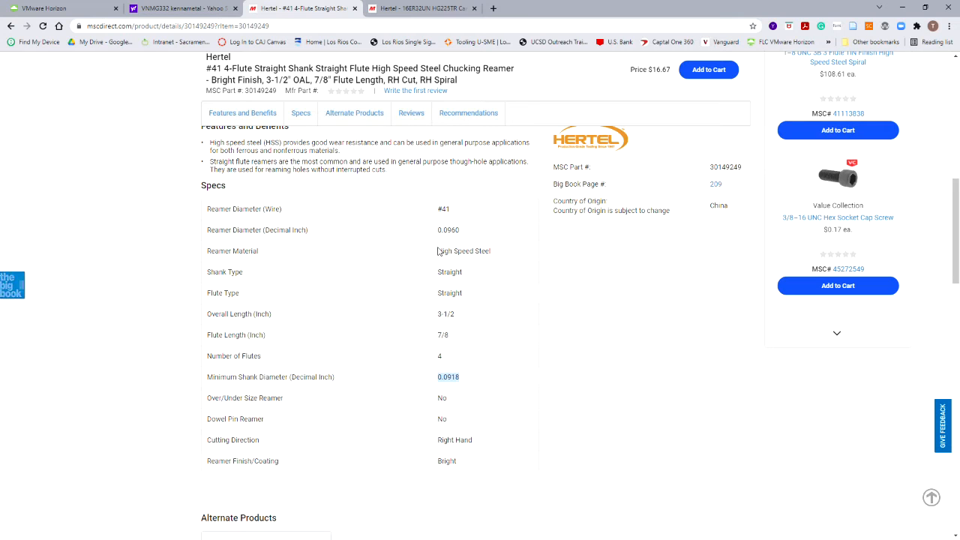
{"action": "left_click", "coordinate": [79, 7]}
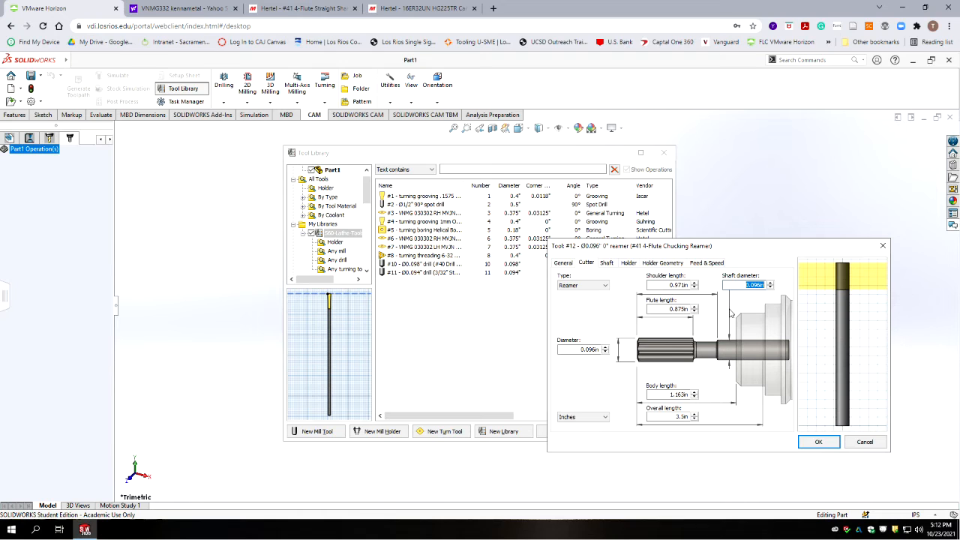
{"action": "type", "text": "0.0918"}
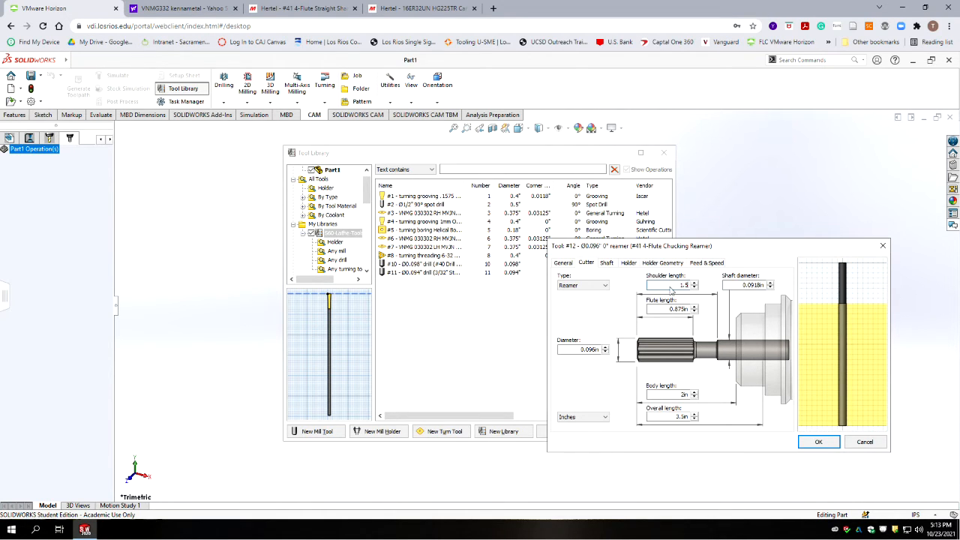
Step: Assign the Maritool CAT40-ER32-1.85 holder from the sample Maritool holder library to tool #12
{"action": "left_click", "coordinate": [607, 263]}
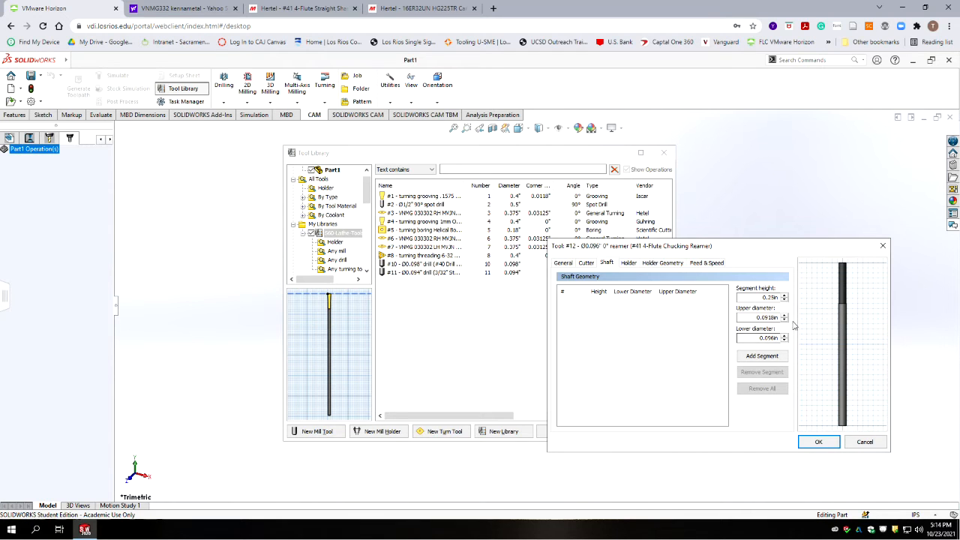
{"action": "left_click", "coordinate": [628, 262]}
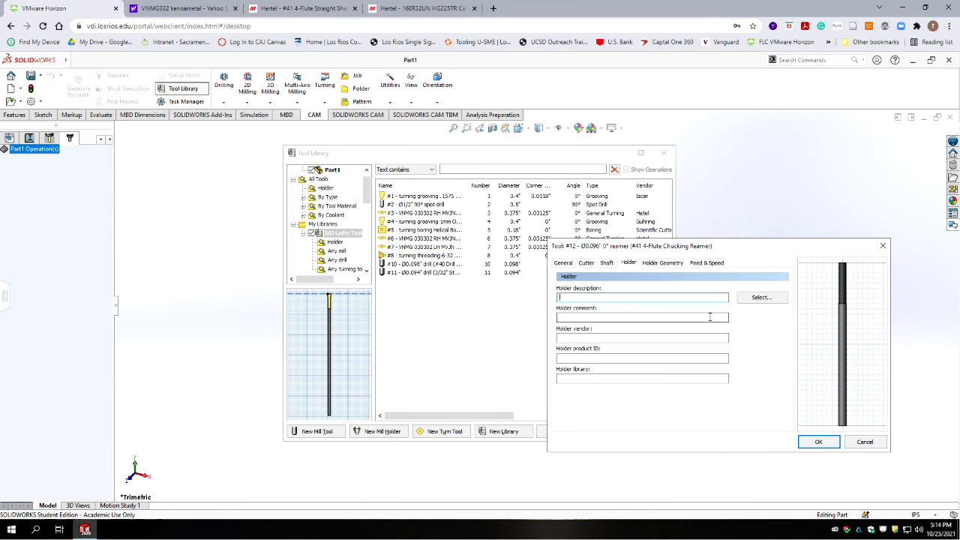
{"action": "left_click", "coordinate": [762, 298]}
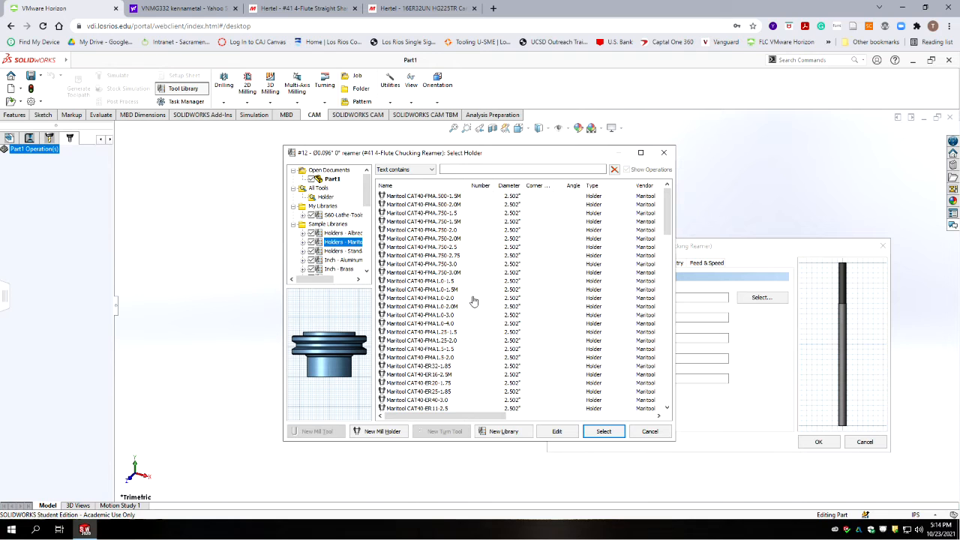
{"action": "left_click", "coordinate": [441, 366]}
{"action": "left_click", "coordinate": [604, 432]}
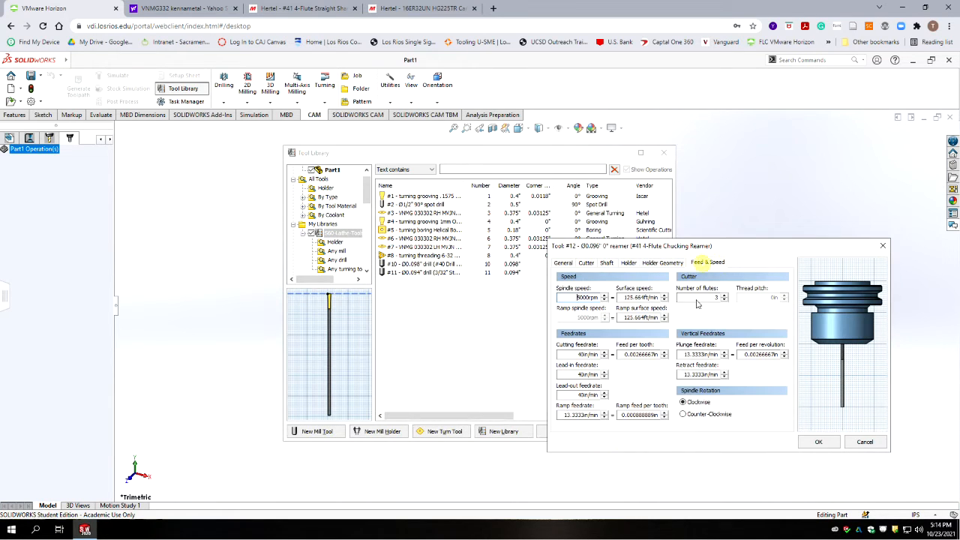
Step: Set tool #12's number of flutes to 4 and cutting feedrate to 20 in/min, and save the reamer to the library
{"action": "left_click", "coordinate": [725, 294]}
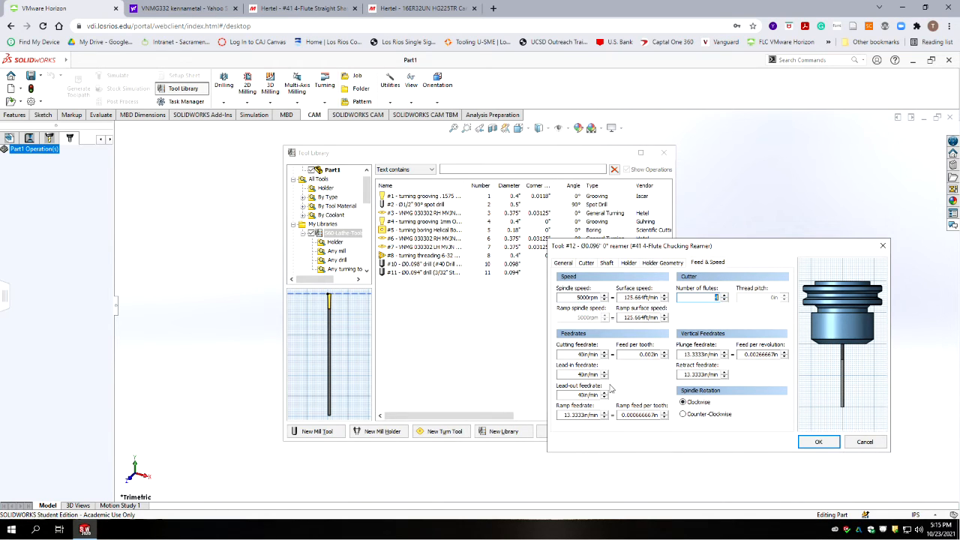
{"action": "double_click", "coordinate": [575, 354]}
{"action": "type", "text": "20"}
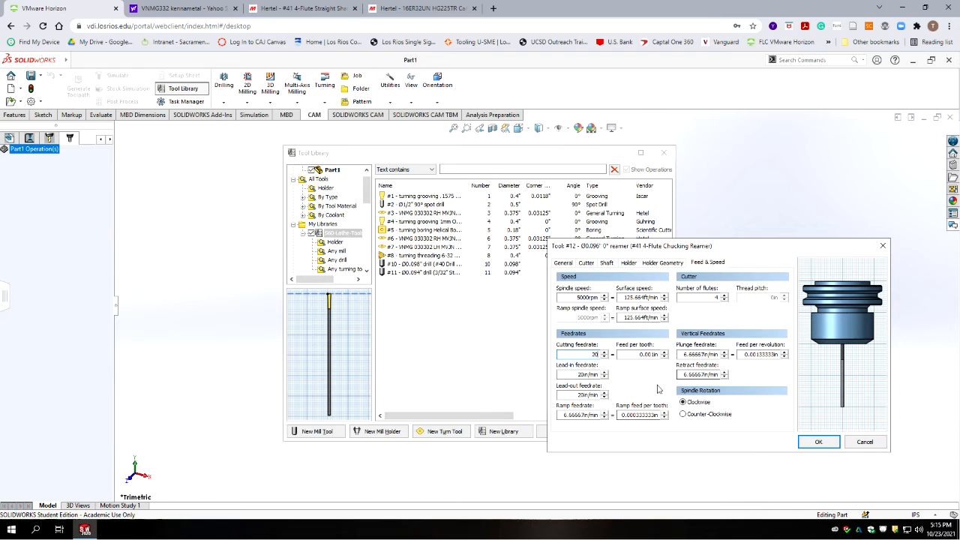
{"action": "left_click", "coordinate": [564, 263]}
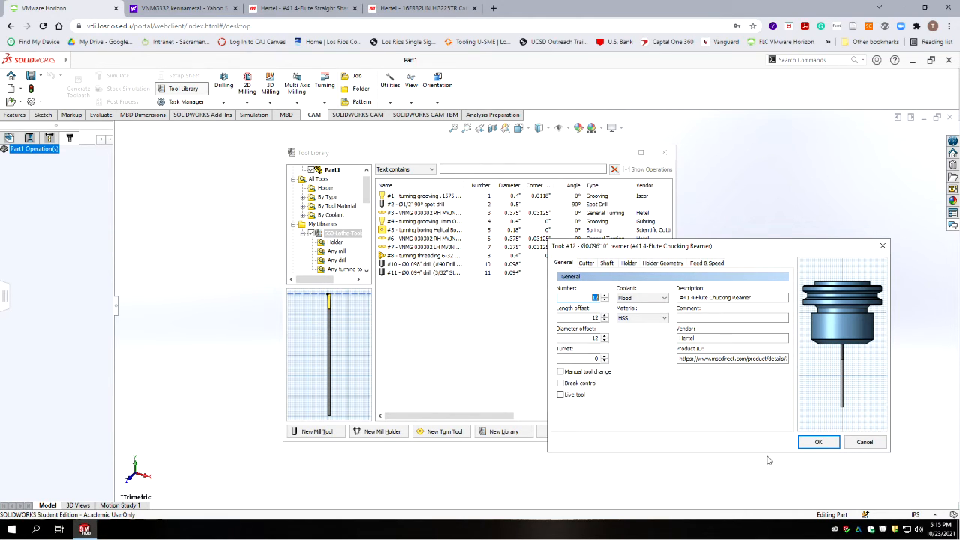
{"action": "left_click", "coordinate": [820, 442]}
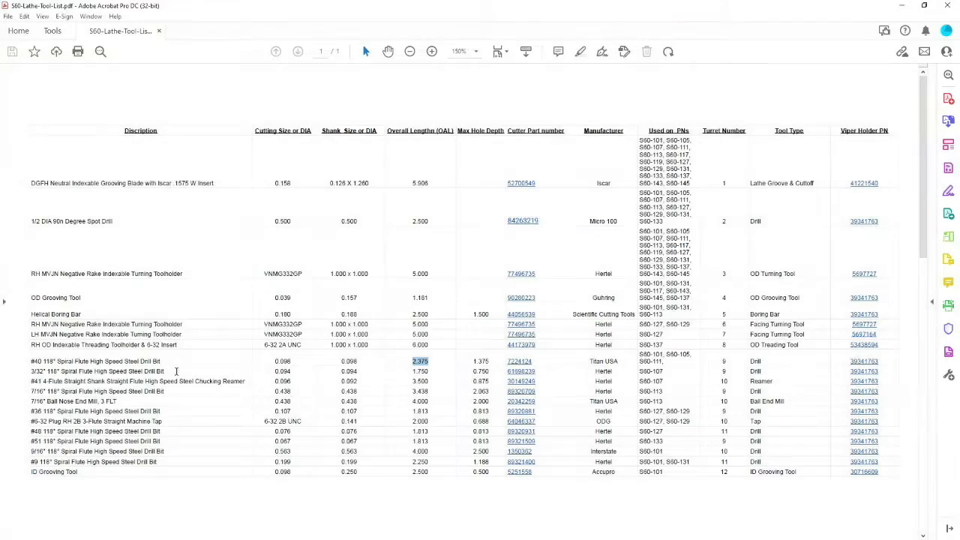
Step: Copy the description of the 7/16" ball nose end mill from the PDF tool list and return to the tool library
{"action": "left_click", "coordinate": [177, 372]}
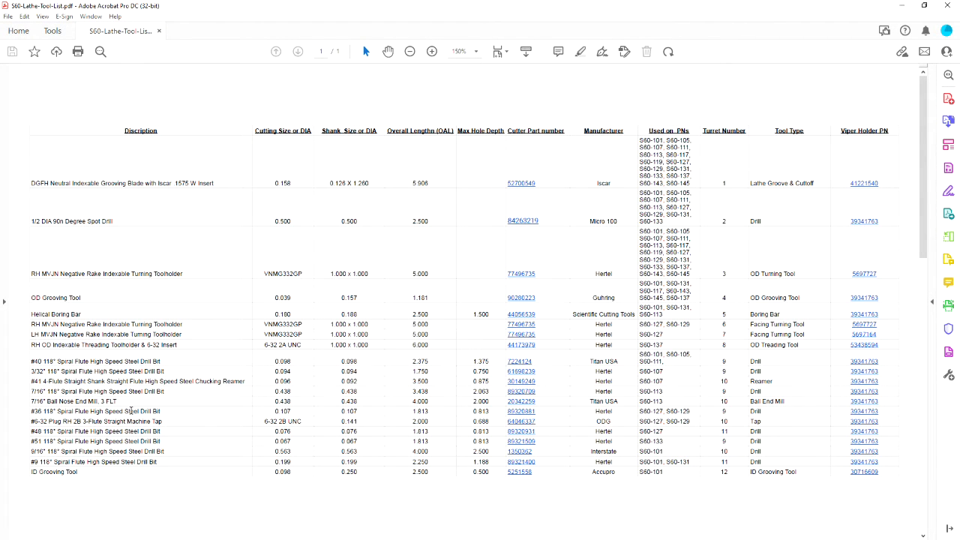
{"action": "left_click_drag", "start_coordinate": [124, 402], "coordinate": [60, 401]}
{"action": "left_click", "coordinate": [66, 401]}
{"action": "left_click_drag", "start_coordinate": [120, 402], "coordinate": [32, 403]}
{"action": "key", "text": "ctrl+c"}
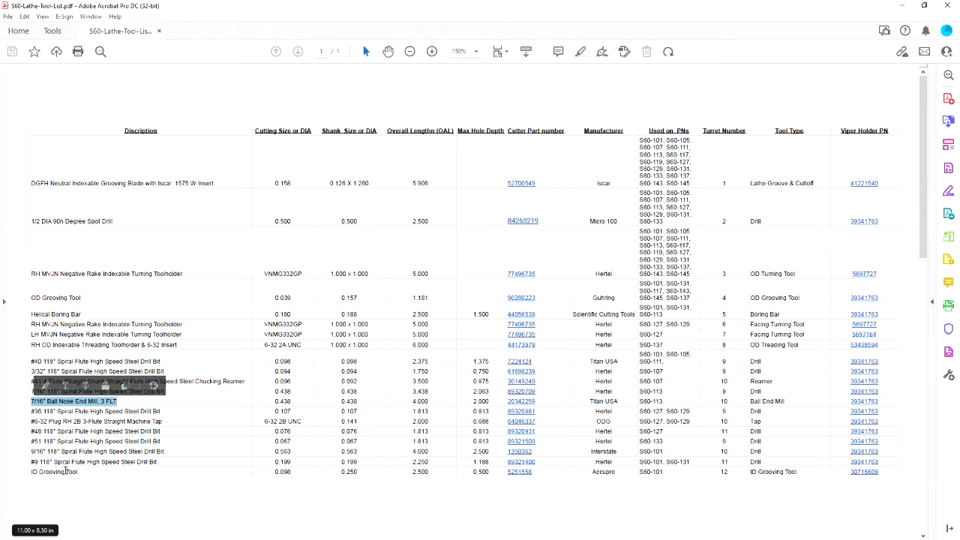
{"action": "left_click", "coordinate": [140, 441]}
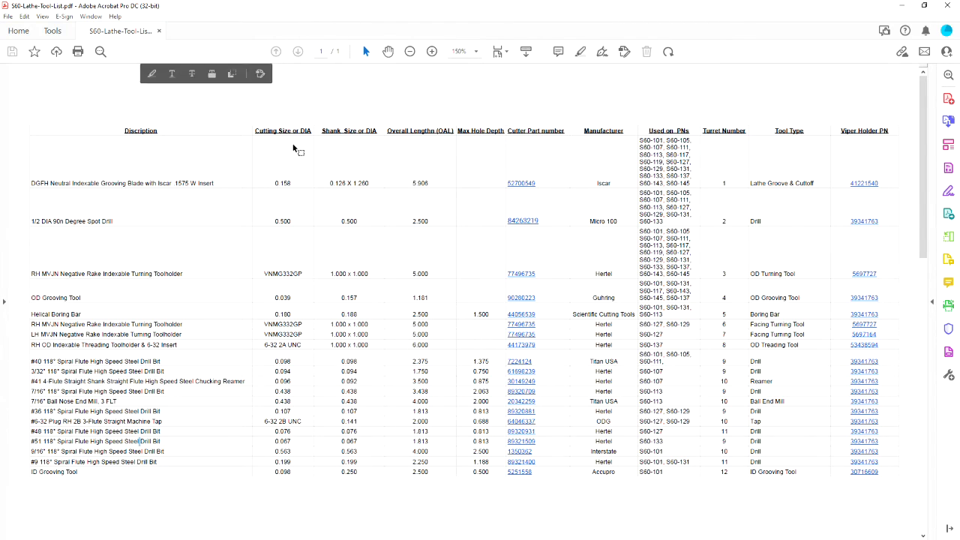
{"action": "left_click", "coordinate": [902, 6]}
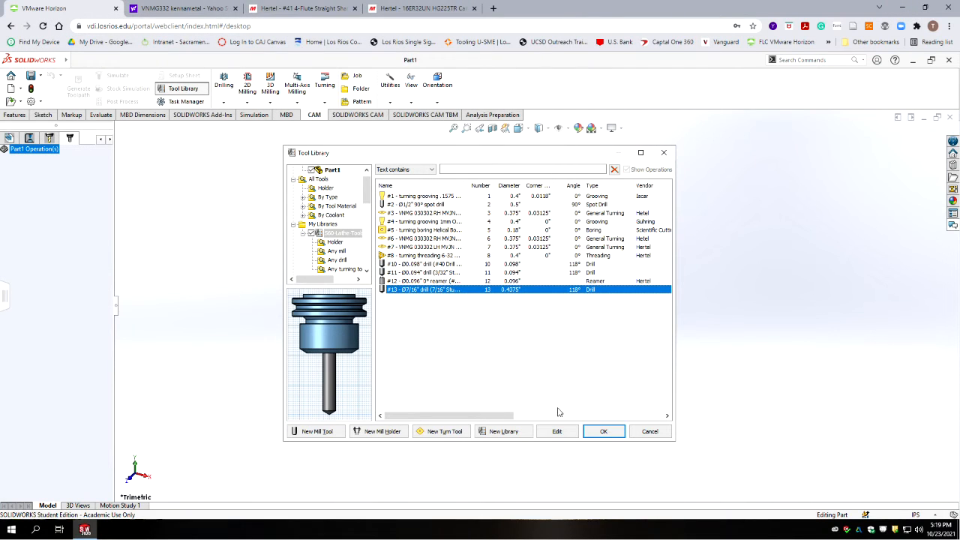
Step: Create a new mill tool with the description 7/16" Ball Nose End Mill
{"action": "left_click", "coordinate": [315, 431]}
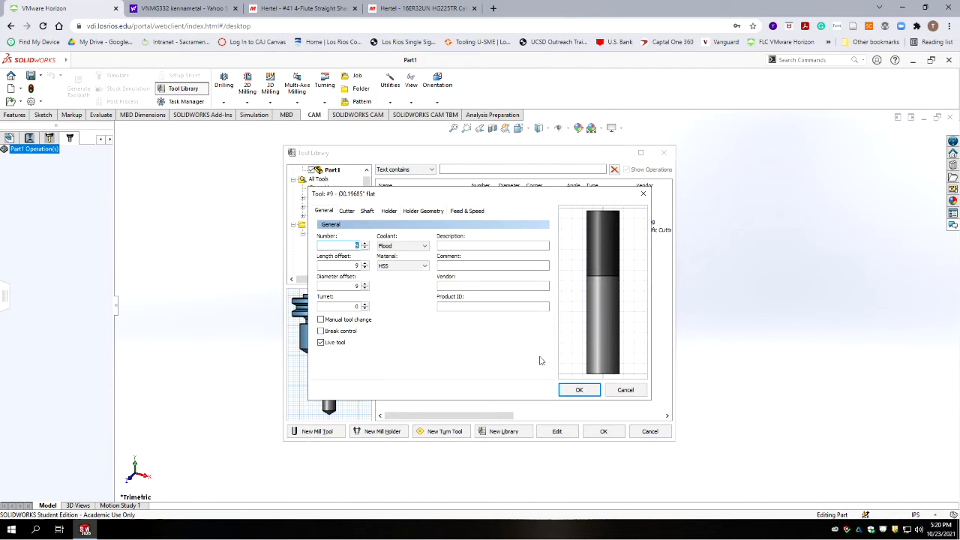
{"action": "left_click", "coordinate": [472, 246]}
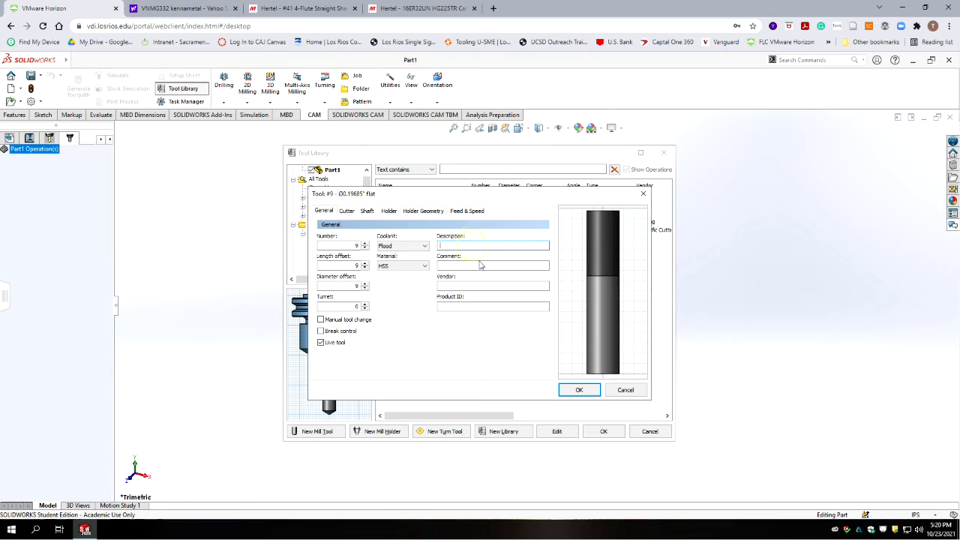
{"action": "type", "text": "v"}
{"action": "key", "text": "ctrl+v"}
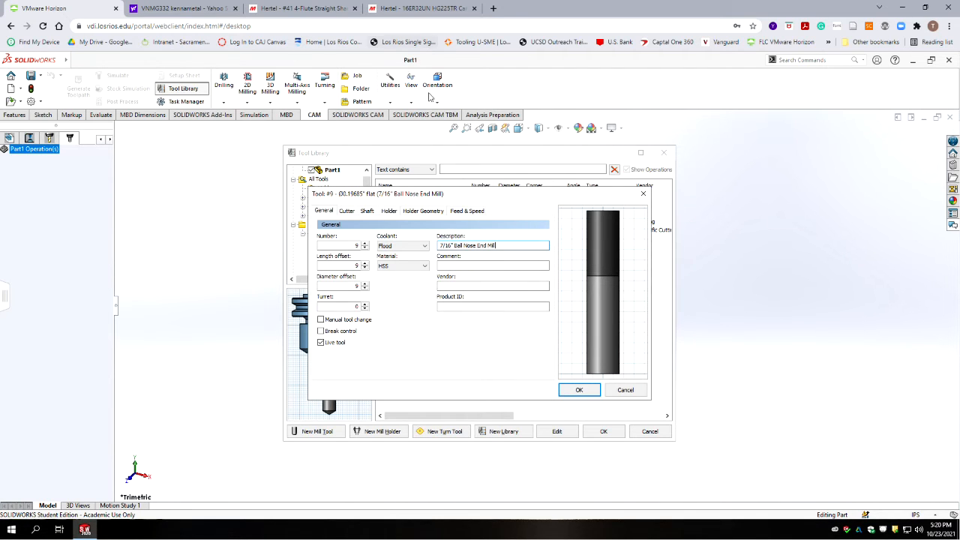
Step: Open the 7/16" ball nose end mill's MSC product page from the PDF tool list and examine its specifications
{"action": "key", "text": "alt+Tab"}
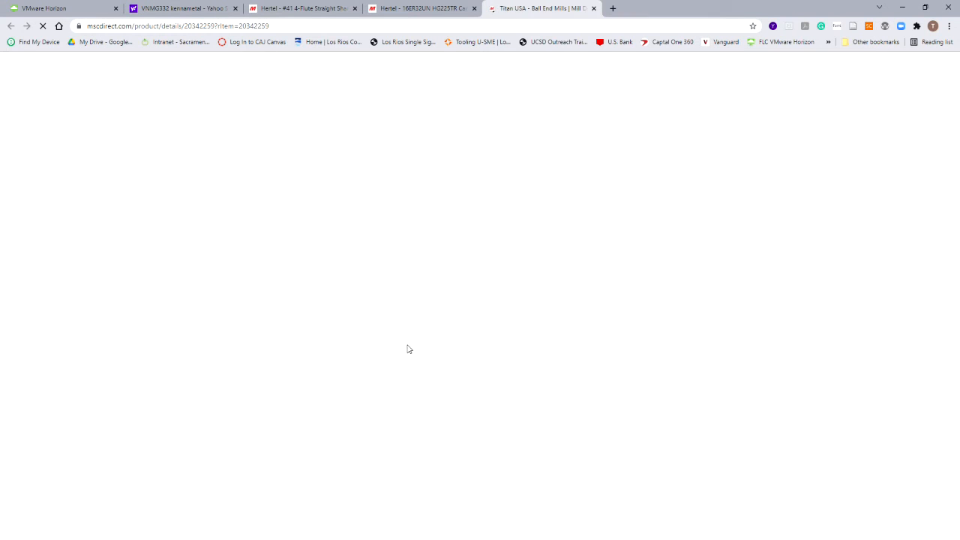
{"action": "mouse_move", "coordinate": [353, 261]}
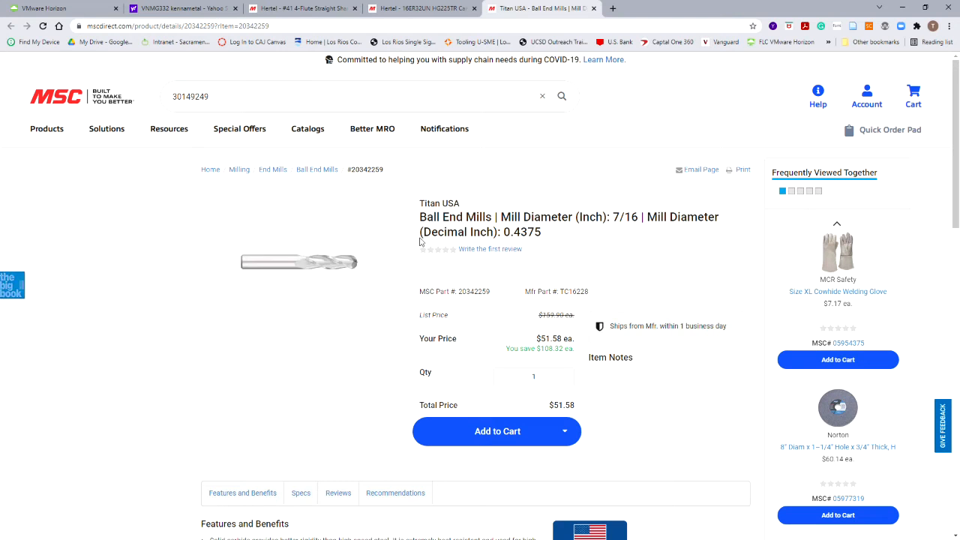
{"action": "scroll", "coordinate": [336, 321], "scroll_direction": "down", "scroll_amount": 7}
{"action": "scroll", "coordinate": [337, 319], "scroll_direction": "up", "scroll_amount": 1}
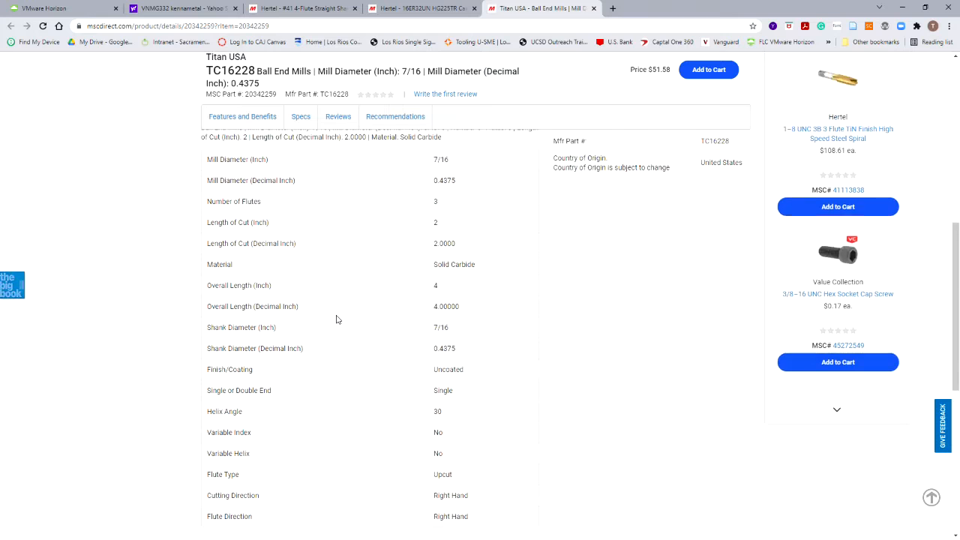
{"action": "scroll", "coordinate": [336, 319], "scroll_direction": "down", "scroll_amount": 1}
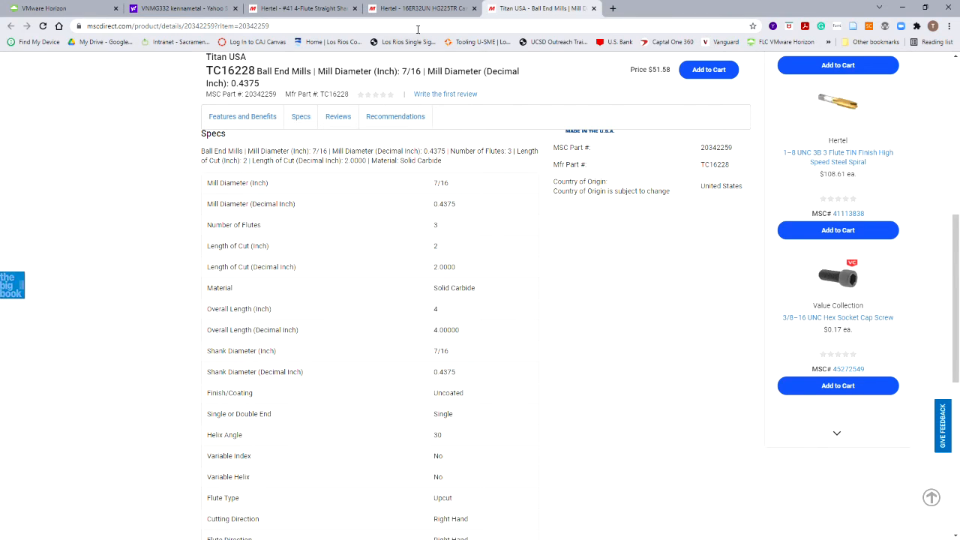
{"action": "scroll", "coordinate": [360, 150], "scroll_direction": "up", "scroll_amount": 3}
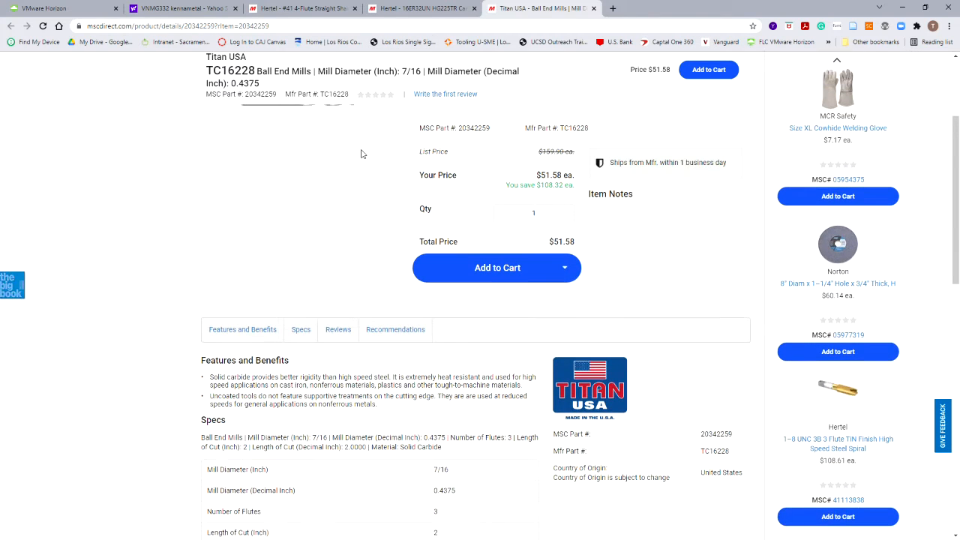
Step: Copy the end mill product page's web address into the new tool's product ID and enter Titan USA as its vendor
{"action": "left_click", "coordinate": [263, 27]}
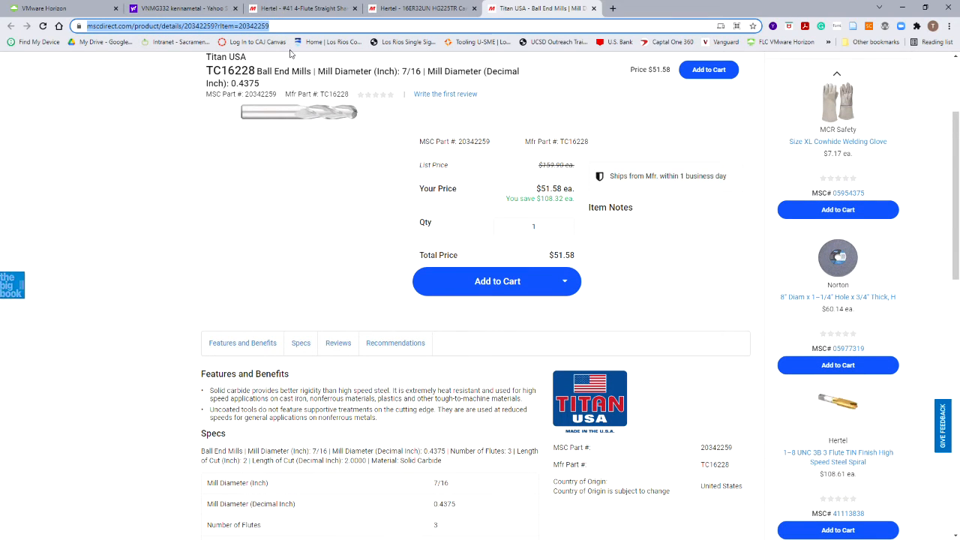
{"action": "left_click", "coordinate": [39, 8]}
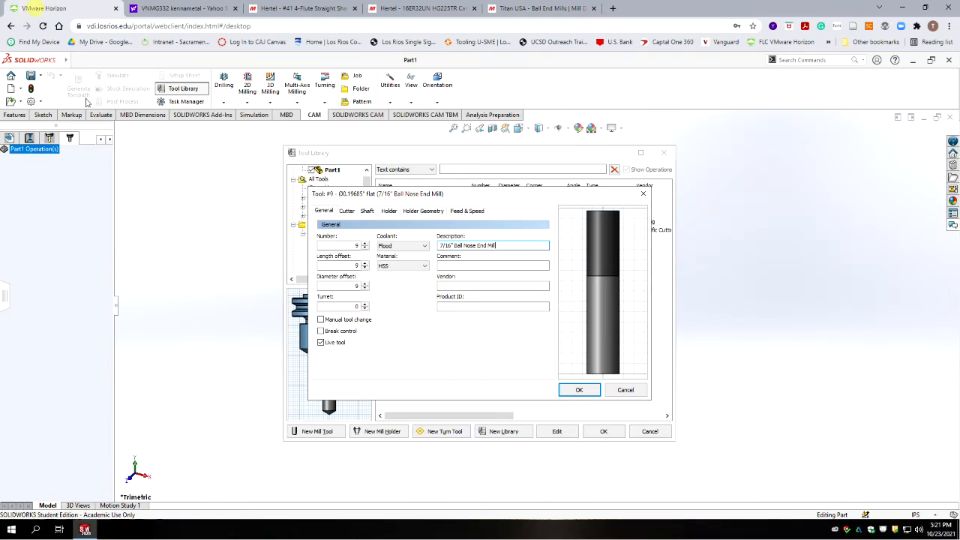
{"action": "left_click", "coordinate": [454, 307]}
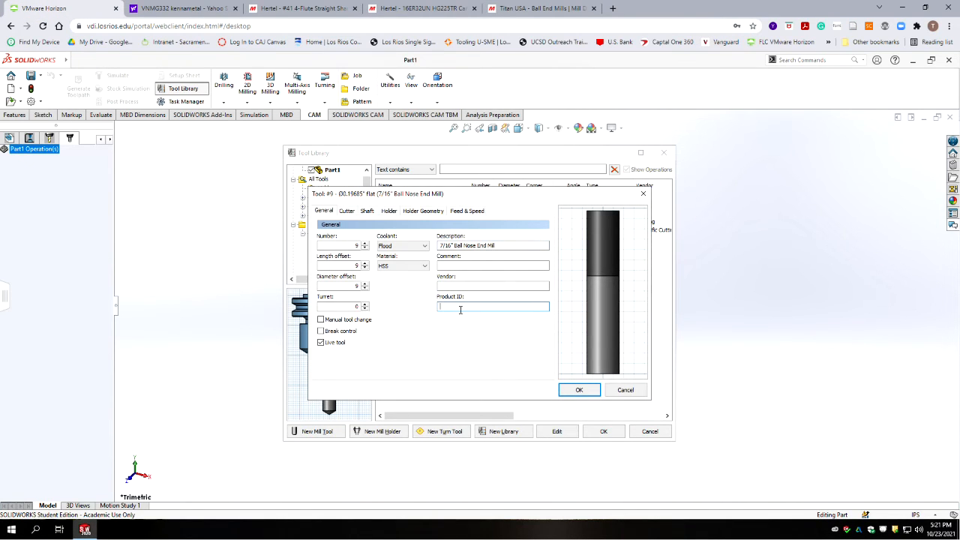
{"action": "key", "text": "ctrl+v"}
{"action": "left_click", "coordinate": [463, 286]}
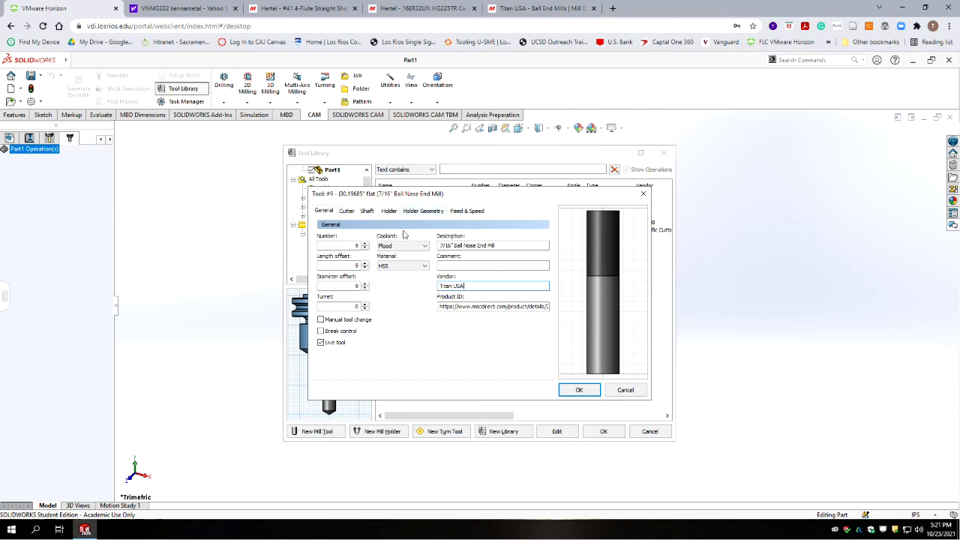
Step: Set the ball nose end mill's tool number to 14
{"action": "left_click", "coordinate": [364, 243]}
{"action": "left_click", "coordinate": [364, 243]}
{"action": "left_click", "coordinate": [364, 243]}
{"action": "left_click", "coordinate": [365, 243]}
{"action": "left_click", "coordinate": [365, 243]}
{"action": "left_click", "coordinate": [395, 307]}
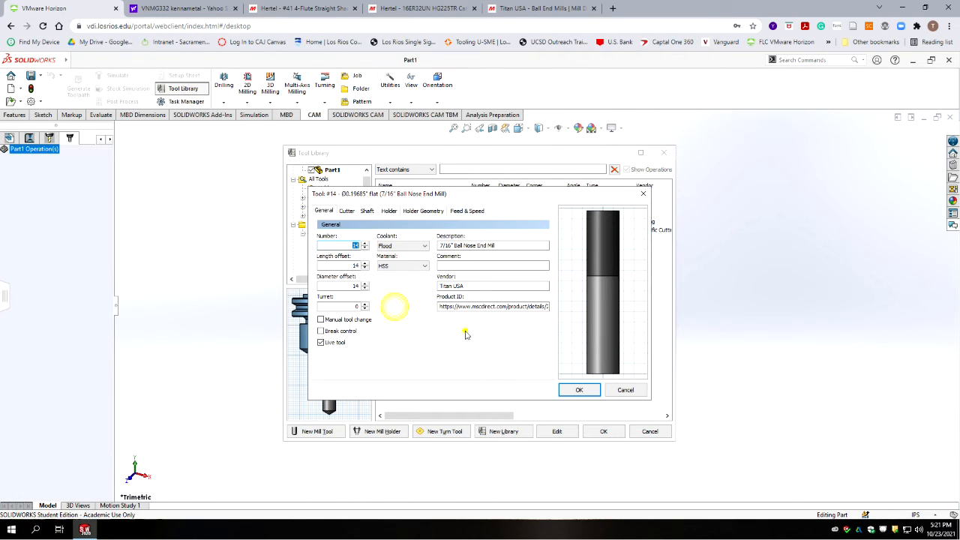
Step: Set tool #14's material to Carbide and turn off its live tool option
{"action": "left_click", "coordinate": [398, 267]}
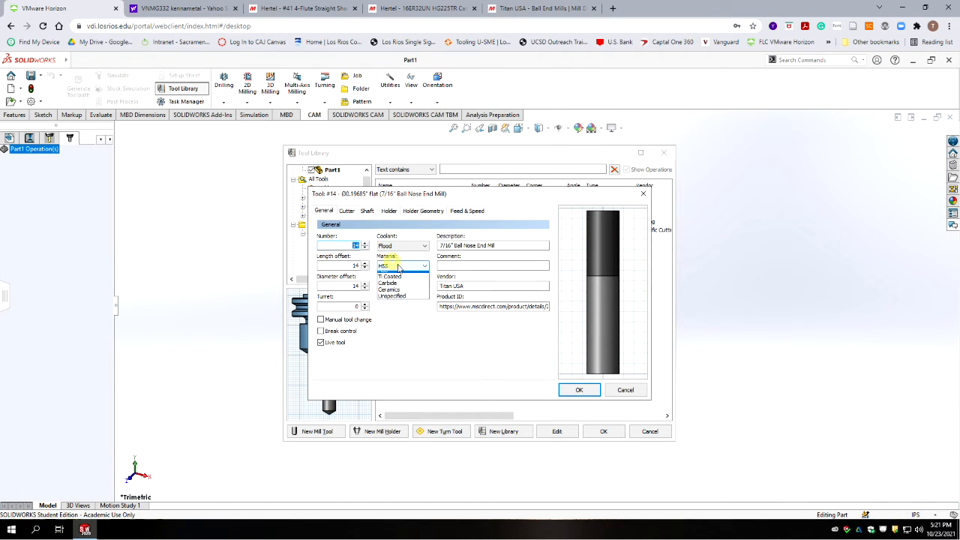
{"action": "left_click", "coordinate": [394, 283]}
{"action": "left_click", "coordinate": [412, 335]}
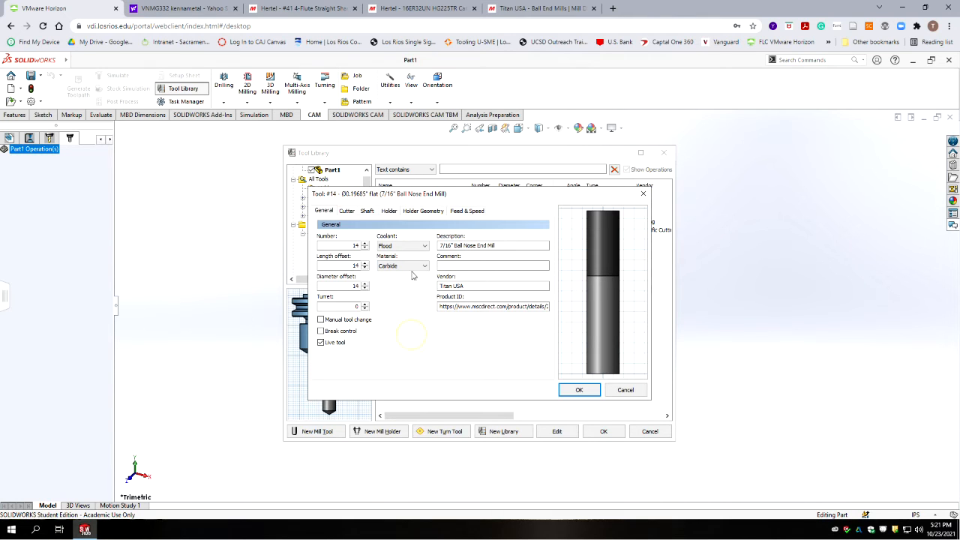
{"action": "left_click", "coordinate": [343, 342]}
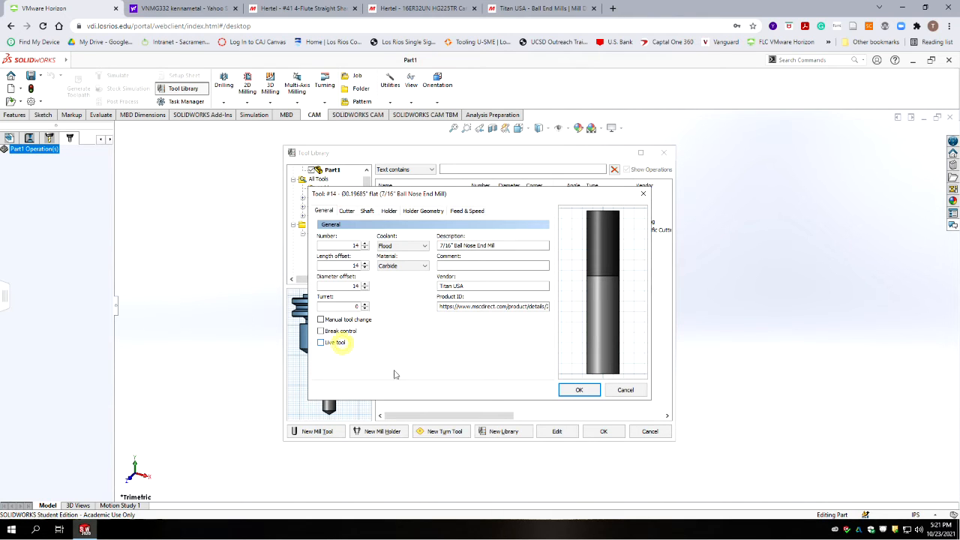
Step: Make tool #14's cutter type Ball Mill and set its diameter to 7/16 in
{"action": "left_click", "coordinate": [347, 212]}
{"action": "left_click", "coordinate": [342, 234]}
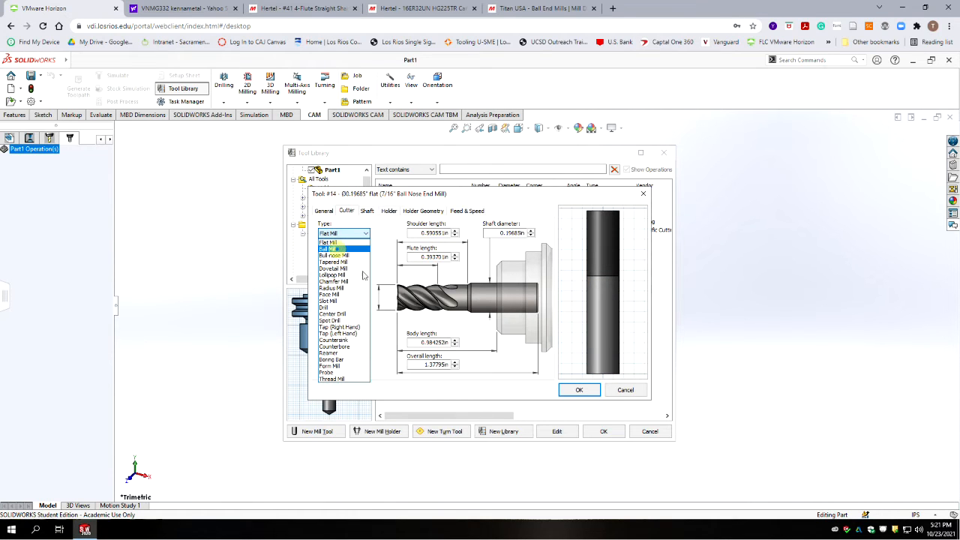
{"action": "left_click", "coordinate": [334, 250]}
{"action": "double_click", "coordinate": [346, 298]}
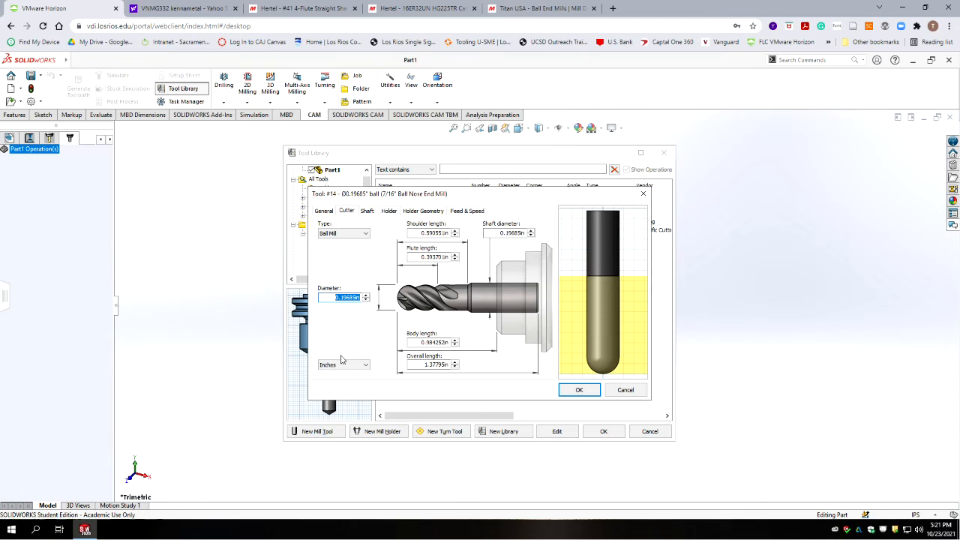
{"action": "type", "text": "1"}
{"action": "key", "text": "BackSpace"}
{"action": "type", "text": "7/16"}
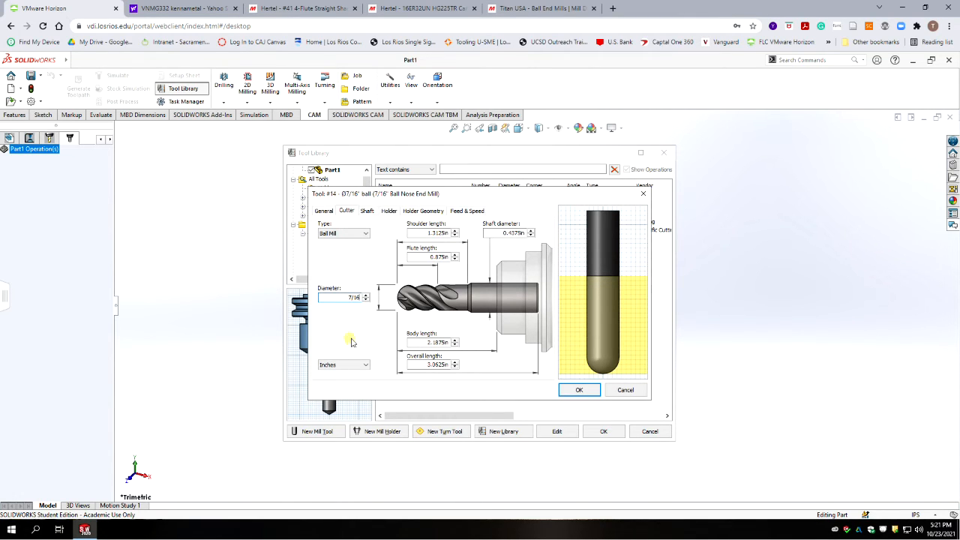
Step: Set the 7/16" ball nose end mill's overall length to 4 in and its flute length to 2 in
{"action": "left_click", "coordinate": [428, 365]}
{"action": "double_click", "coordinate": [428, 366]}
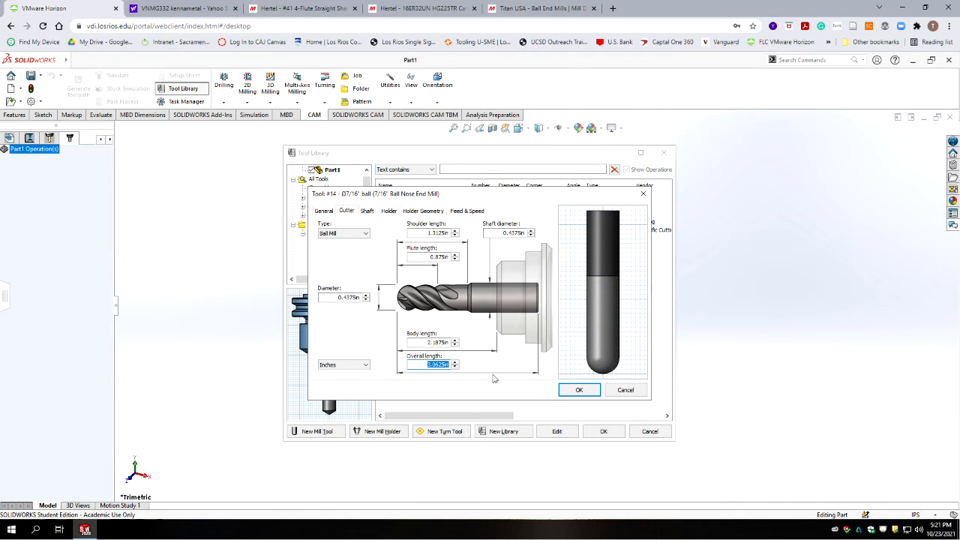
{"action": "type", "text": "4"}
{"action": "left_click", "coordinate": [432, 257]}
{"action": "double_click", "coordinate": [431, 256]}
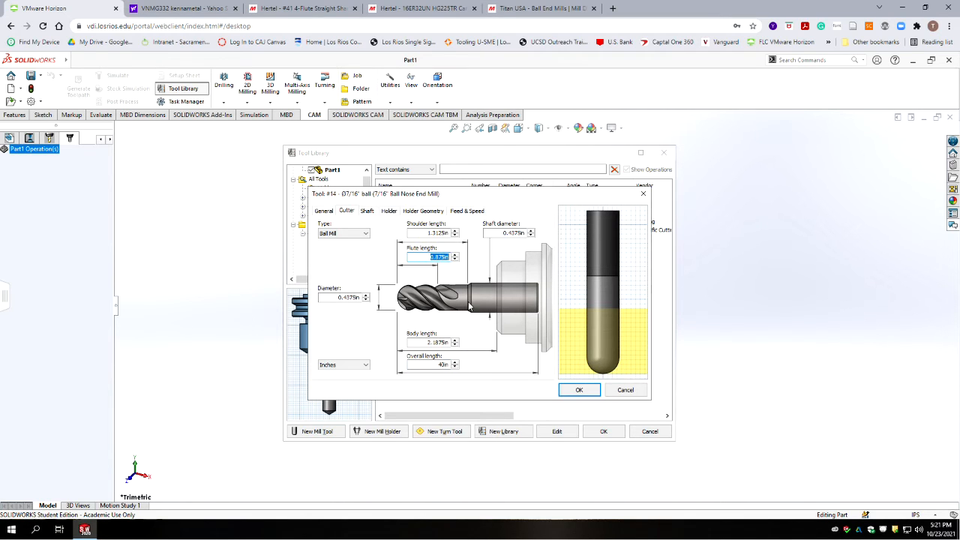
{"action": "type", "text": "2"}
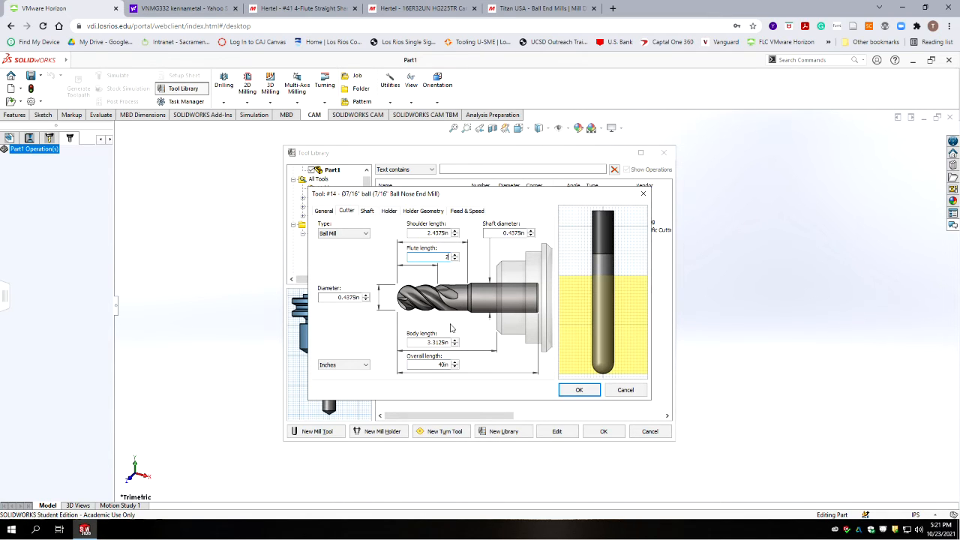
{"action": "left_click", "coordinate": [493, 363]}
Step: Assign the Maritool CAT40-ER32-1.85 holder to tool #14, check its holder geometry and feed and speed settings, and save the tool
{"action": "left_click", "coordinate": [365, 211]}
{"action": "left_click", "coordinate": [389, 212]}
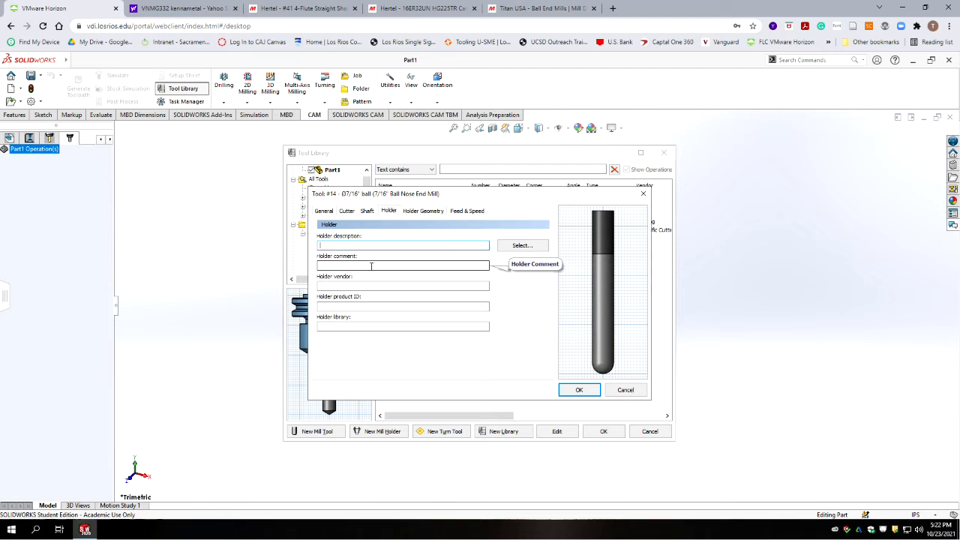
{"action": "left_click", "coordinate": [520, 248]}
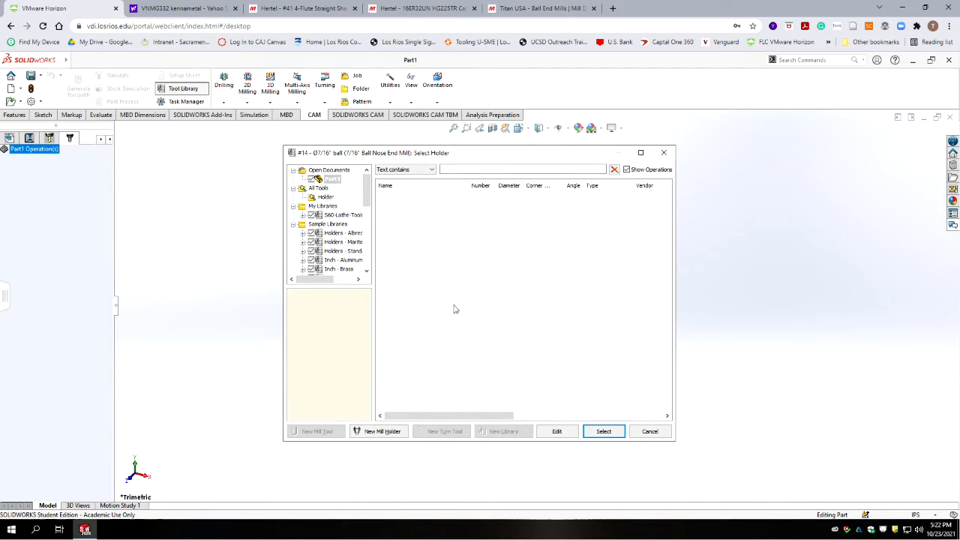
{"action": "left_click", "coordinate": [347, 243]}
{"action": "left_click", "coordinate": [441, 366]}
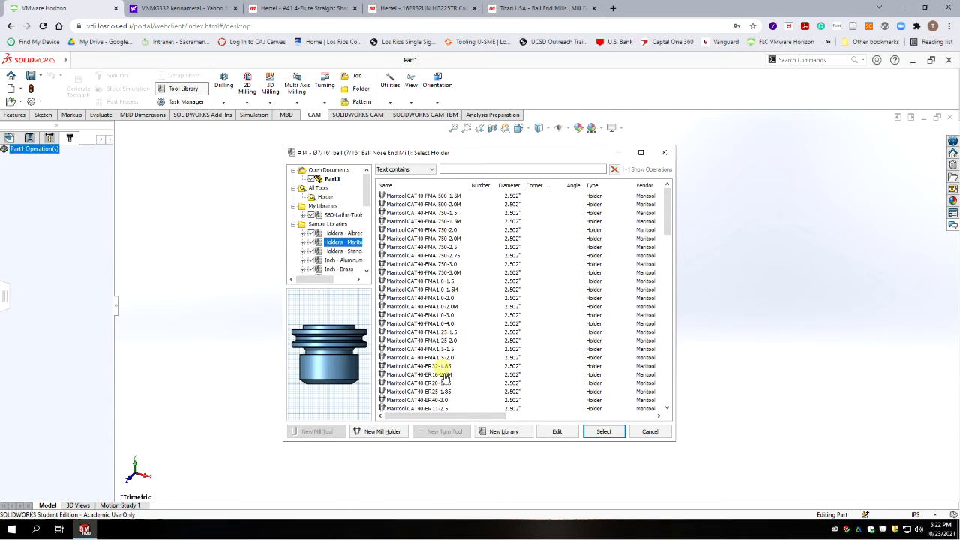
{"action": "left_click", "coordinate": [604, 432]}
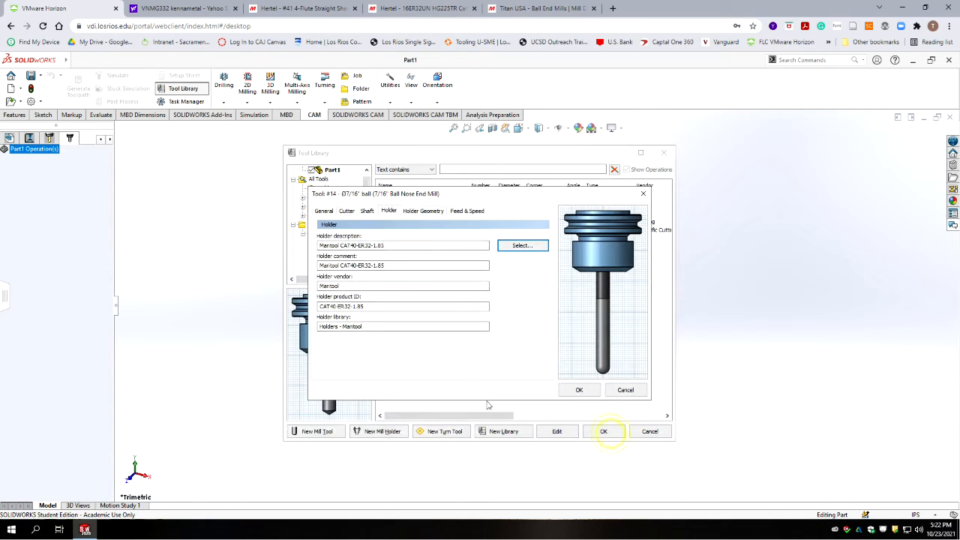
{"action": "left_click", "coordinate": [423, 211]}
{"action": "left_click", "coordinate": [467, 210]}
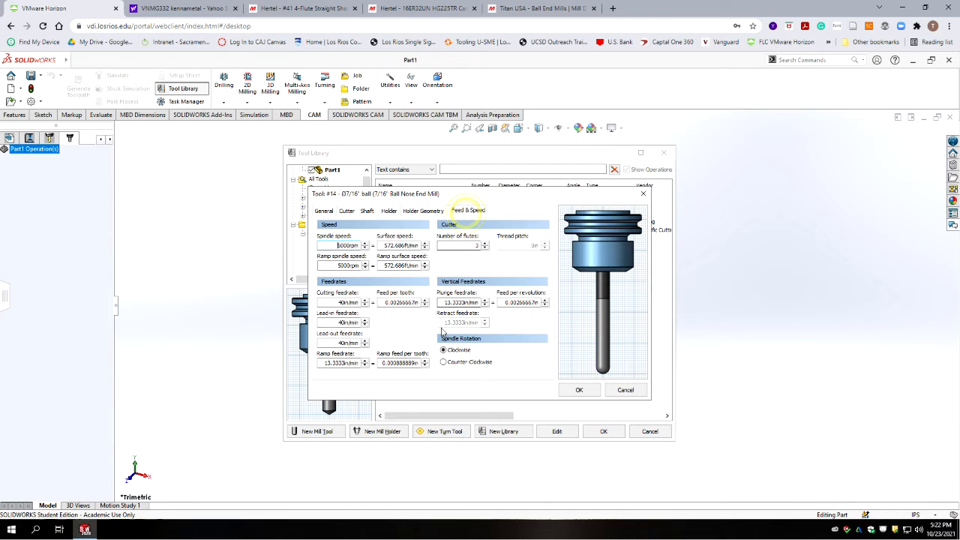
{"action": "left_click", "coordinate": [330, 214]}
{"action": "left_click", "coordinate": [578, 391]}
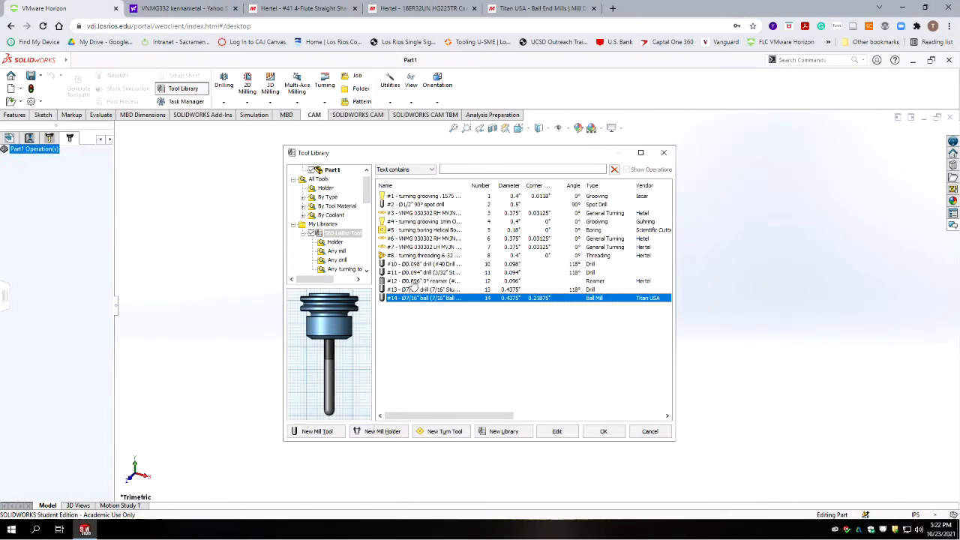
Step: Renumber the 0.098" #40 drill bit as tool 9 in the S60 lathe library
{"action": "left_click", "coordinate": [414, 281]}
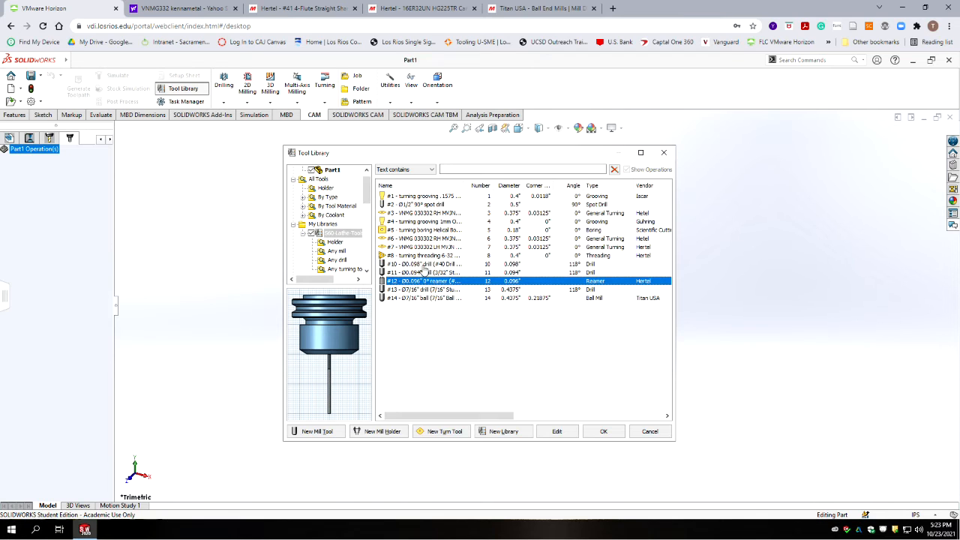
{"action": "left_click", "coordinate": [424, 264]}
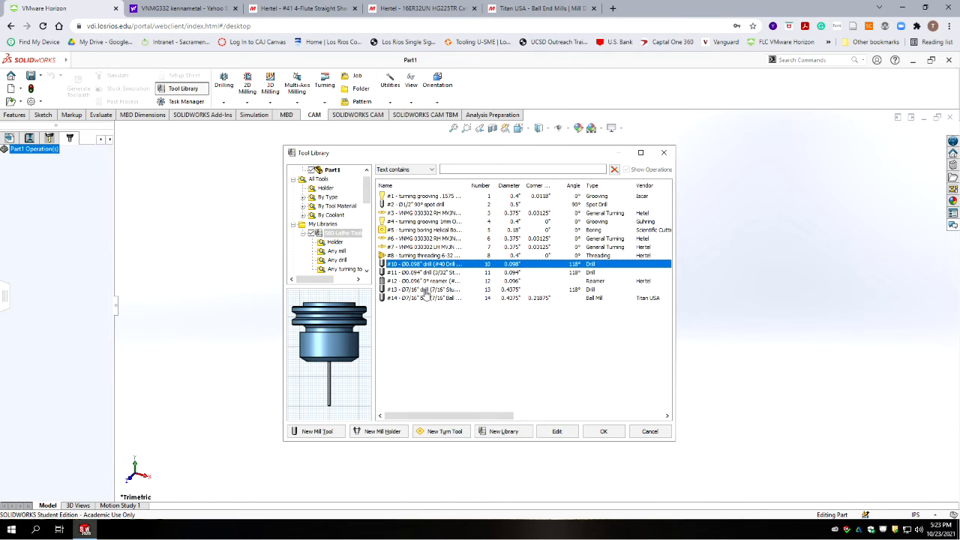
{"action": "double_click", "coordinate": [411, 268]}
{"action": "left_click", "coordinate": [364, 249]}
{"action": "left_click", "coordinate": [579, 390]}
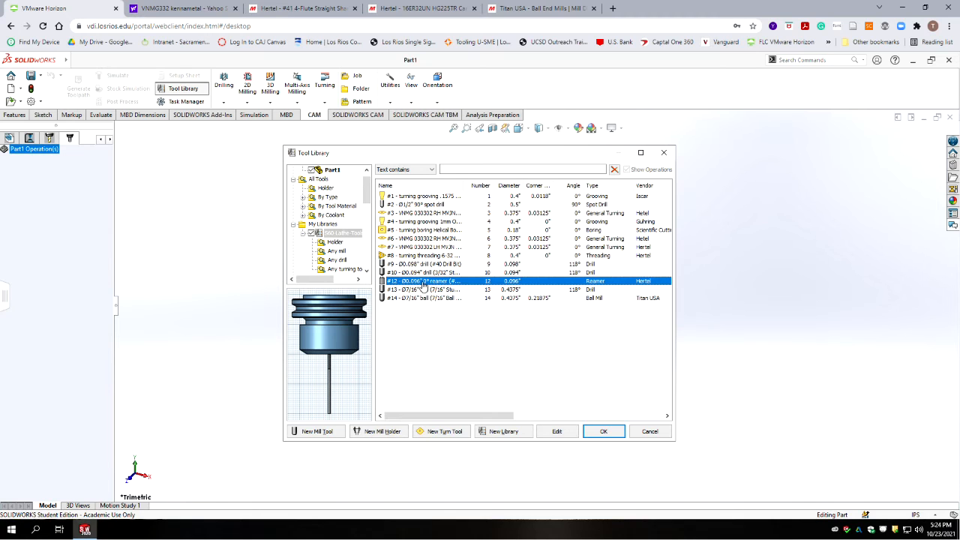
Step: Set the #41 4-flute chucking reamer's tool number, length offset and diameter offset to 10
{"action": "double_click", "coordinate": [423, 282]}
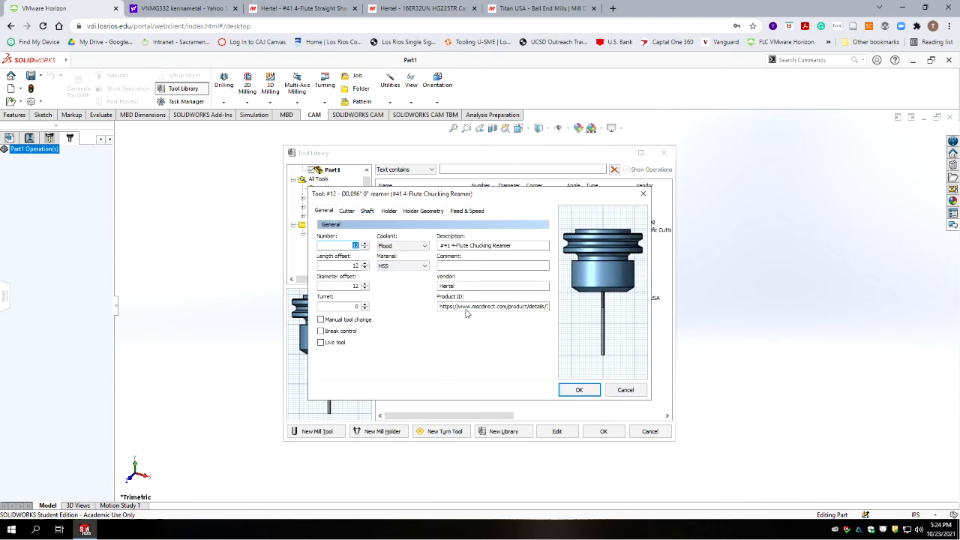
{"action": "left_click", "coordinate": [365, 290]}
{"action": "left_click", "coordinate": [365, 289]}
{"action": "left_click", "coordinate": [365, 268]}
{"action": "left_click", "coordinate": [365, 268]}
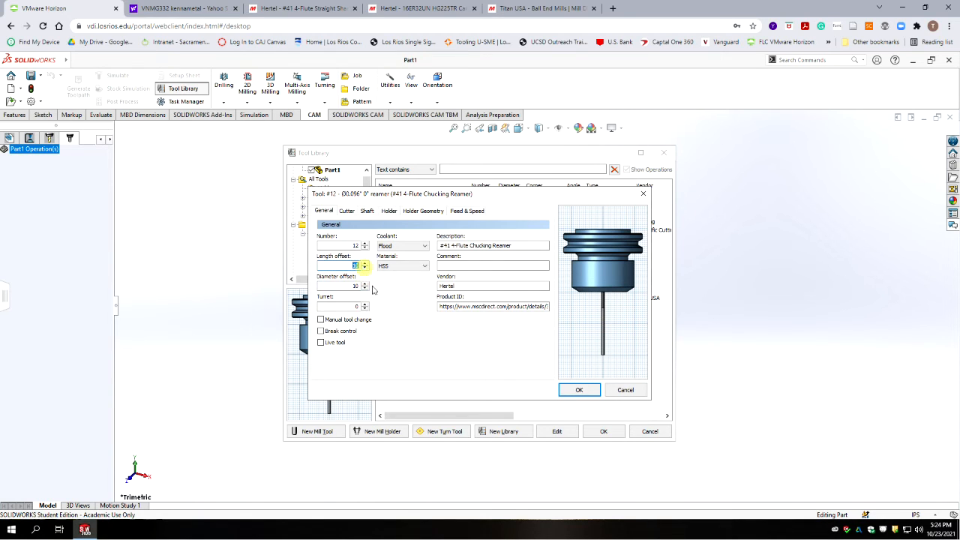
{"action": "left_click", "coordinate": [365, 248]}
{"action": "left_click", "coordinate": [365, 248]}
{"action": "left_click", "coordinate": [567, 390]}
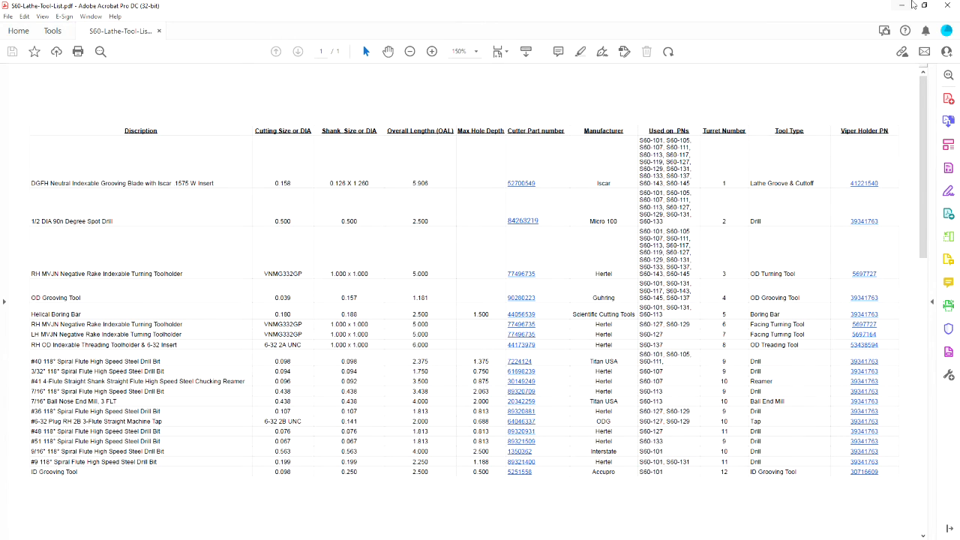
Step: Return from the PDF tool list to the tool library and renumber the 3/32" stub drill bit as tool 9
{"action": "left_click", "coordinate": [902, 6]}
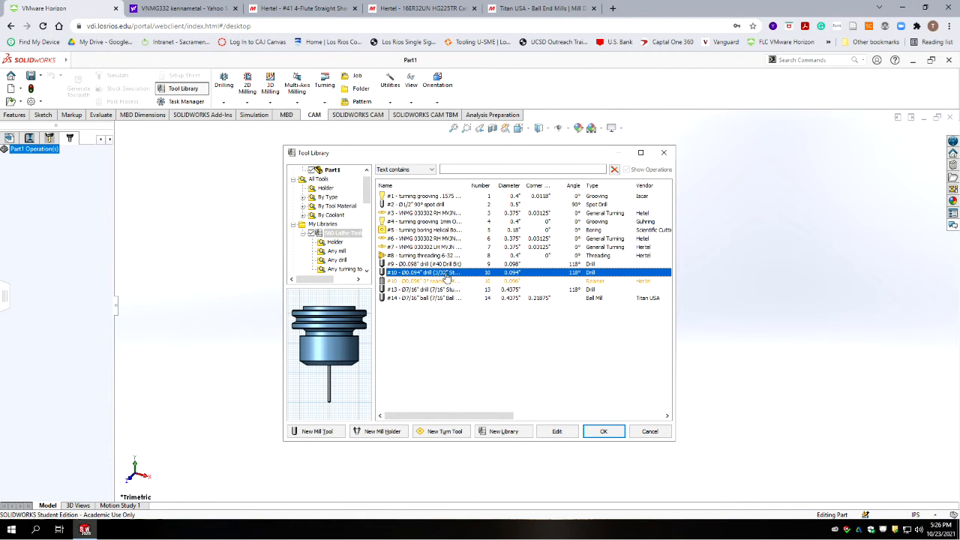
{"action": "double_click", "coordinate": [428, 273]}
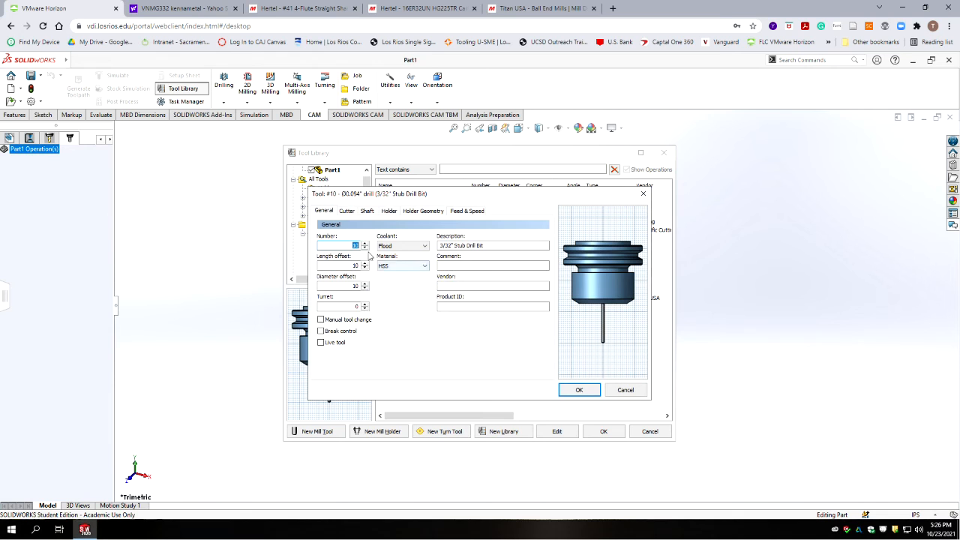
{"action": "left_click", "coordinate": [364, 247]}
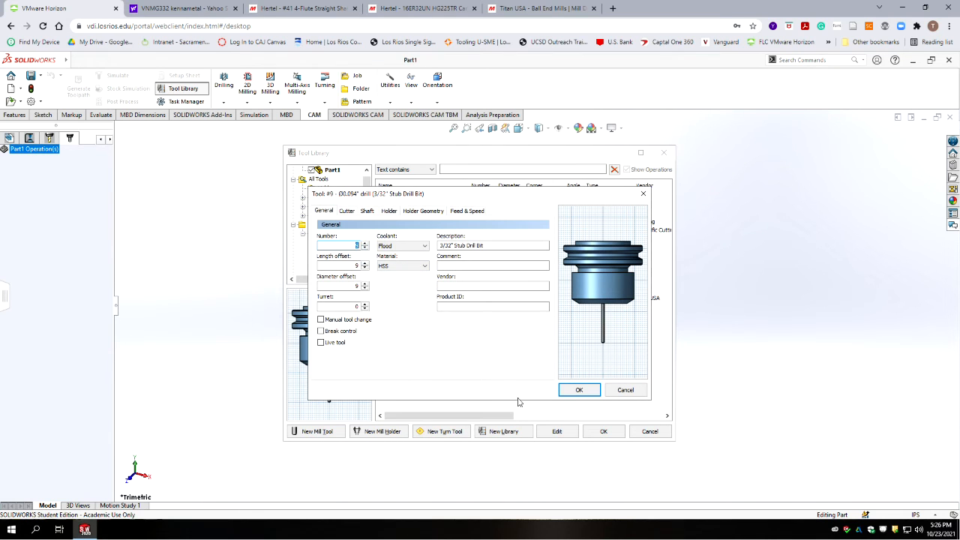
{"action": "left_click", "coordinate": [579, 391]}
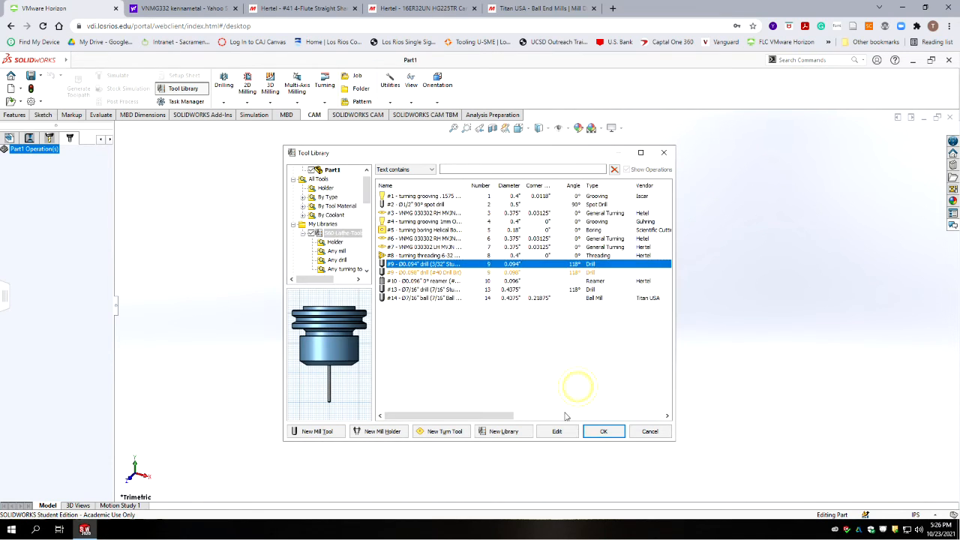
Step: Check the library's #40, 3/32" and 7/16" drills against the turret numbers in the PDF tool list
{"action": "left_click", "coordinate": [471, 350]}
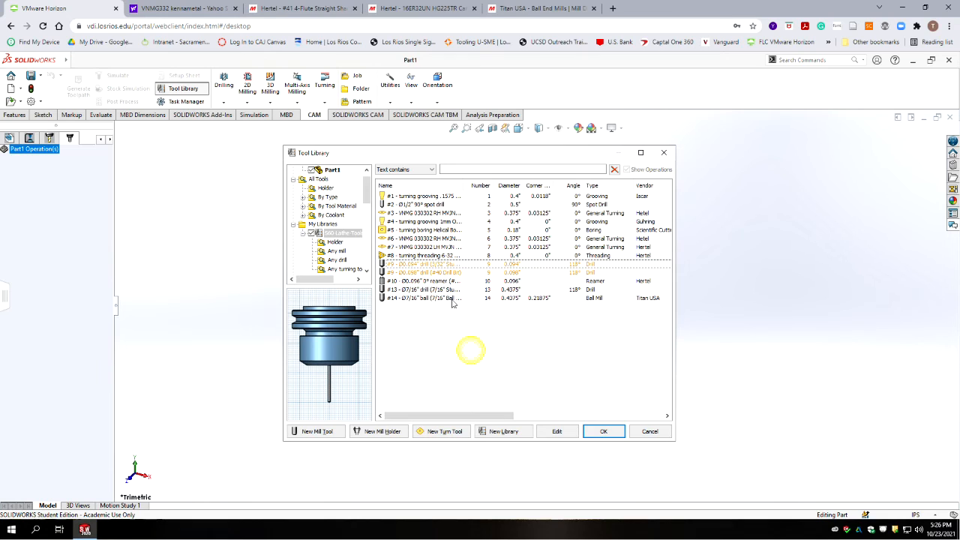
{"action": "left_click", "coordinate": [429, 273]}
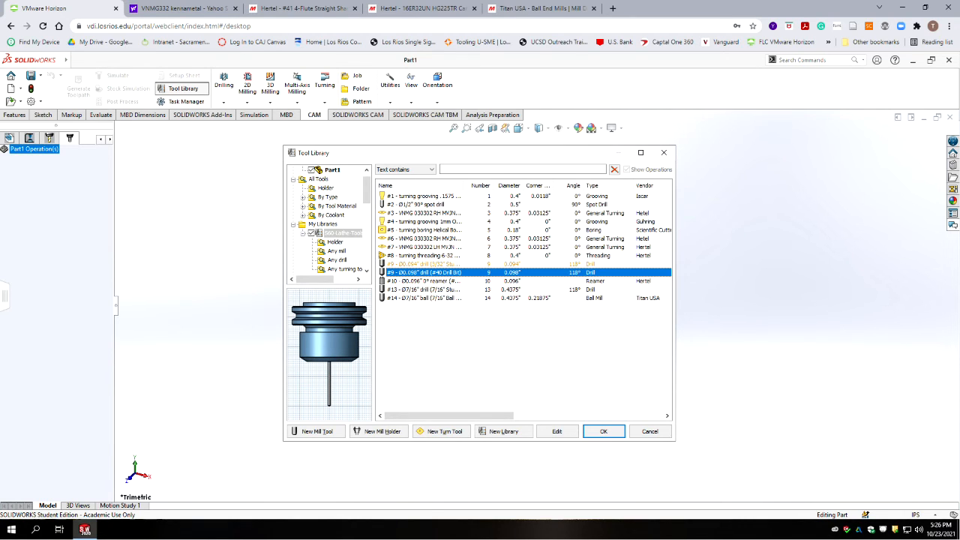
{"action": "key", "text": "alt+Tab"}
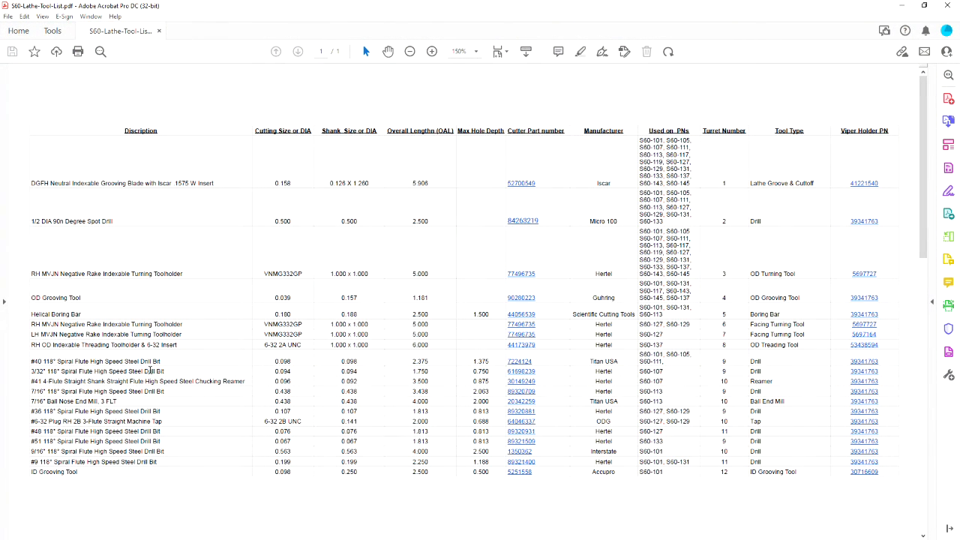
{"action": "left_click", "coordinate": [901, 6]}
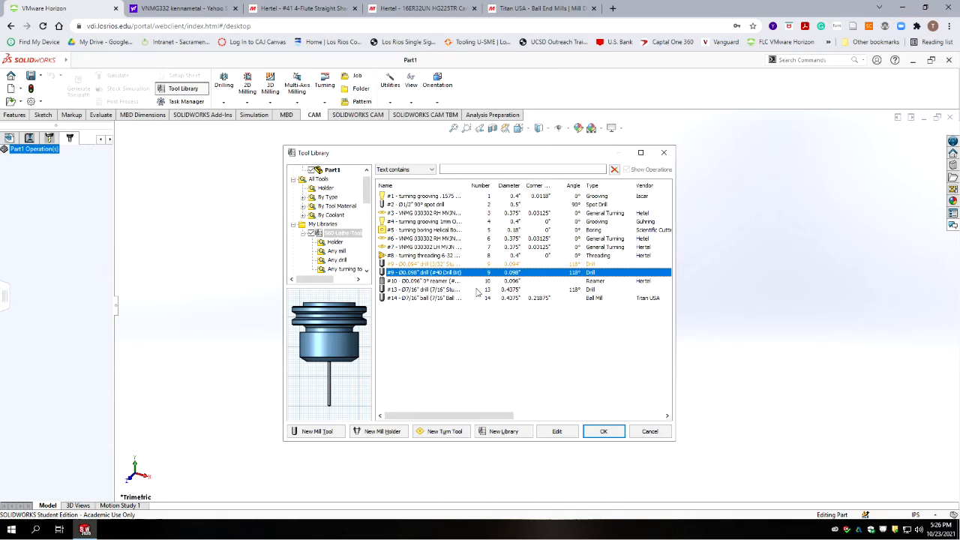
{"action": "left_click", "coordinate": [494, 347]}
{"action": "left_click", "coordinate": [424, 289]}
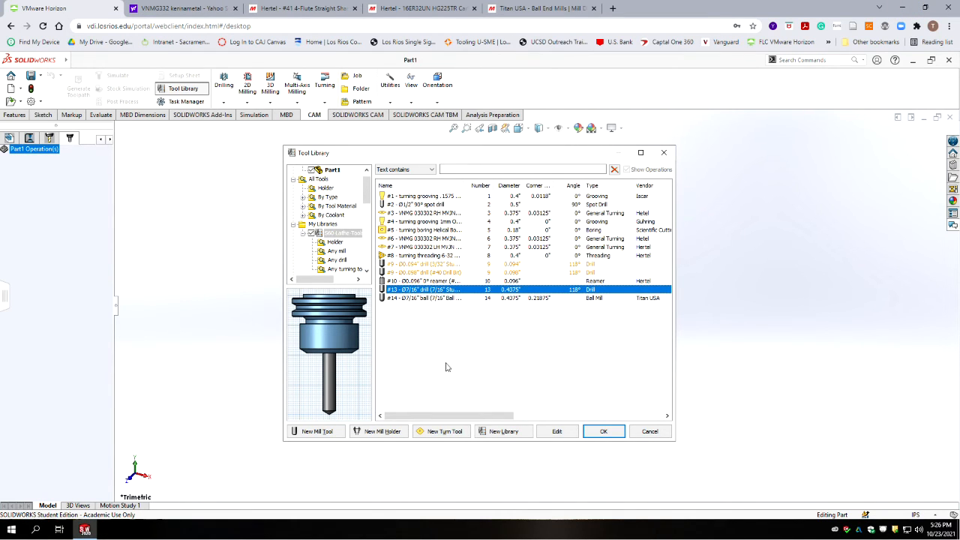
{"action": "key", "text": "alt+Tab"}
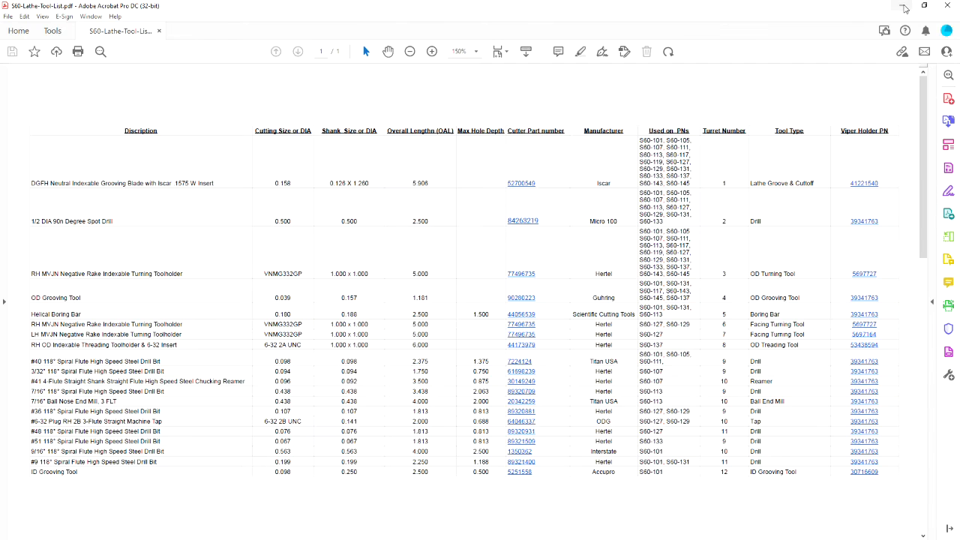
{"action": "left_click", "coordinate": [901, 6]}
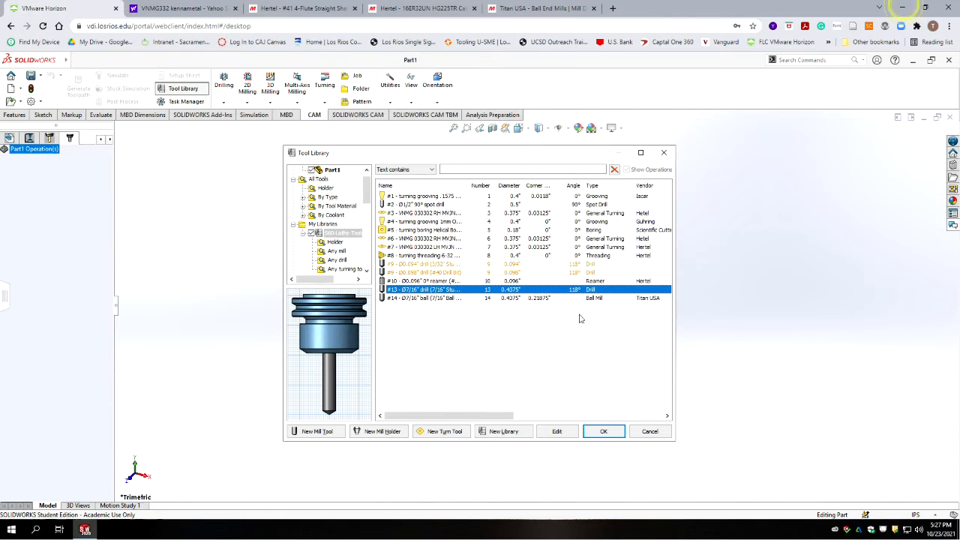
Step: Renumber the 7/16" stub drill bit as tool 9, including its length and diameter offsets
{"action": "double_click", "coordinate": [420, 290]}
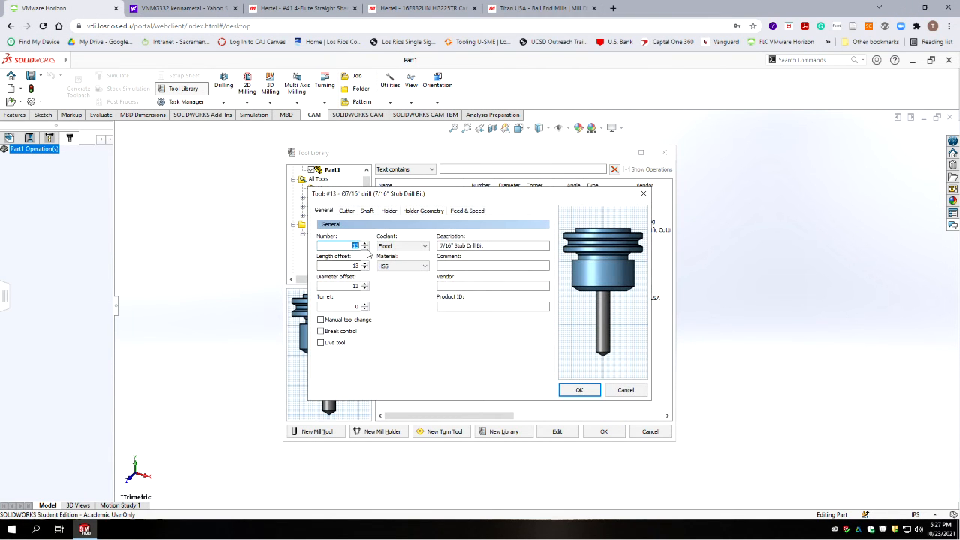
{"action": "left_click", "coordinate": [364, 249]}
{"action": "left_click", "coordinate": [365, 249]}
{"action": "left_click", "coordinate": [364, 250]}
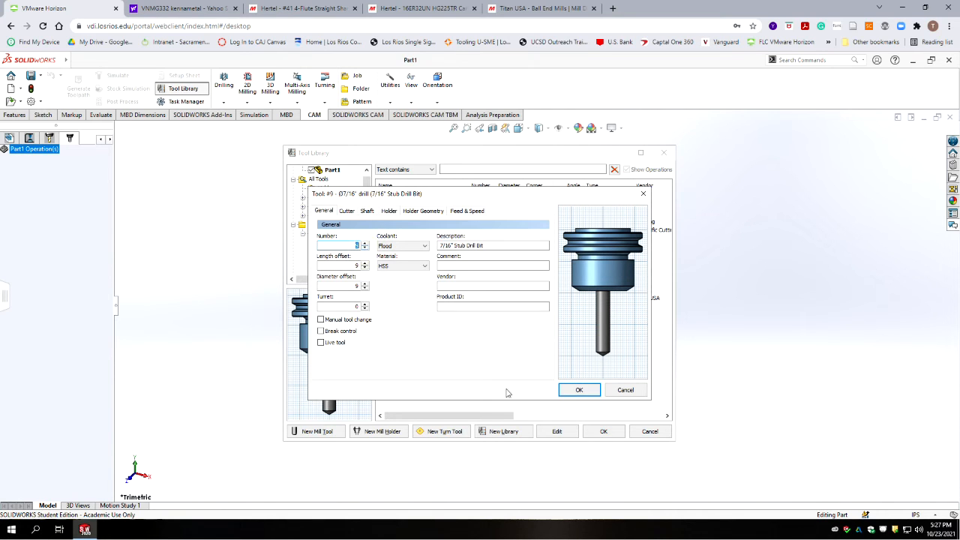
{"action": "left_click", "coordinate": [570, 390]}
Step: Renumber the 7/16" ball nose end mill as tool 10 and save the change
{"action": "left_click", "coordinate": [420, 290]}
{"action": "left_click", "coordinate": [420, 300]}
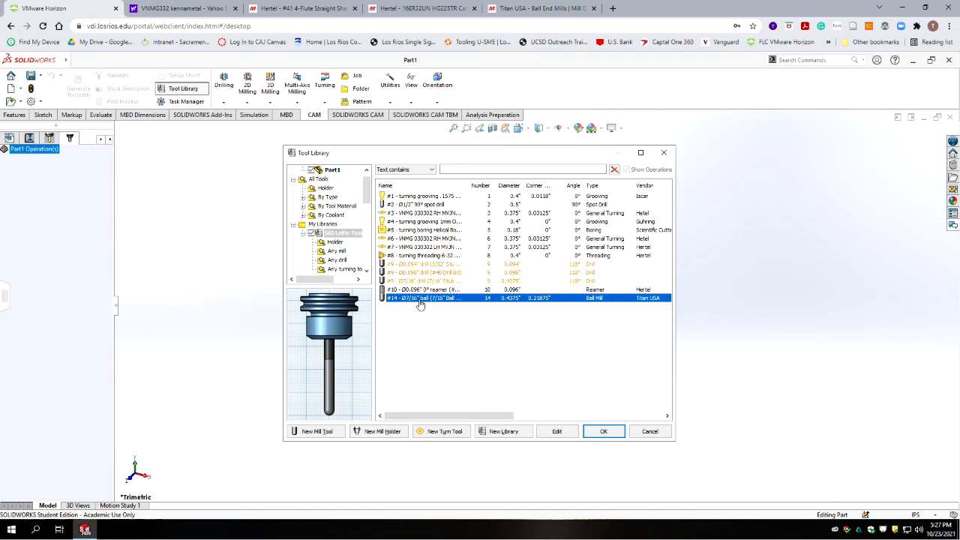
{"action": "double_click", "coordinate": [420, 300]}
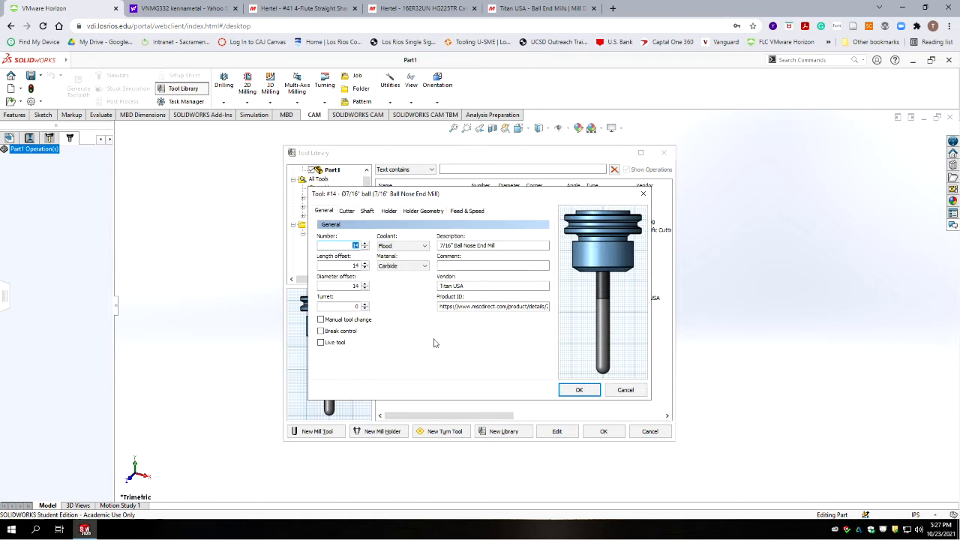
{"action": "left_click", "coordinate": [365, 250]}
{"action": "left_click", "coordinate": [365, 250]}
{"action": "left_click", "coordinate": [364, 250]}
{"action": "left_click", "coordinate": [571, 388]}
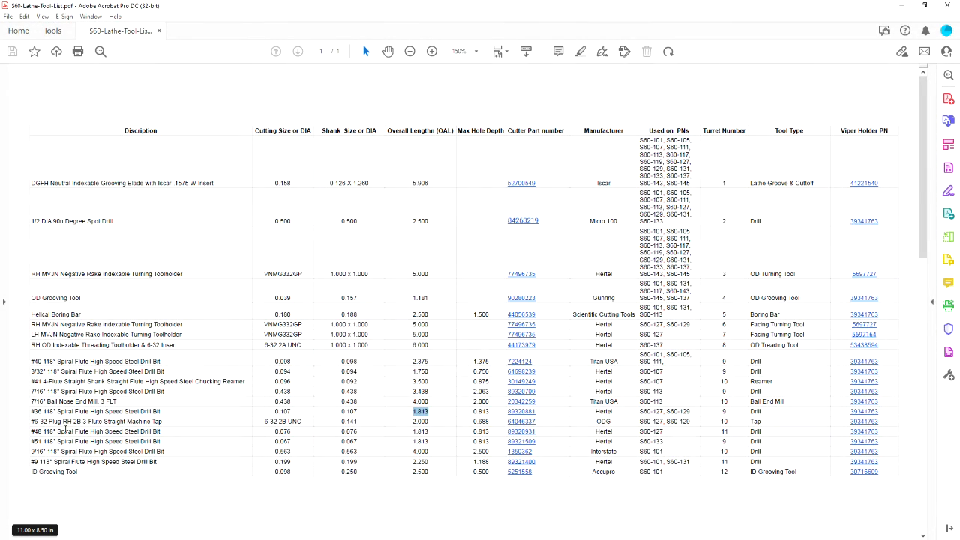
Step: Select the "#6-32 Plug RH 2B 3-Flute Straight Machine Tap" description in the PDF, and reopen the S60-Lathe-Tools library in SOLIDWORKS CAM
{"action": "left_click_drag", "start_coordinate": [163, 421], "coordinate": [30, 426]}
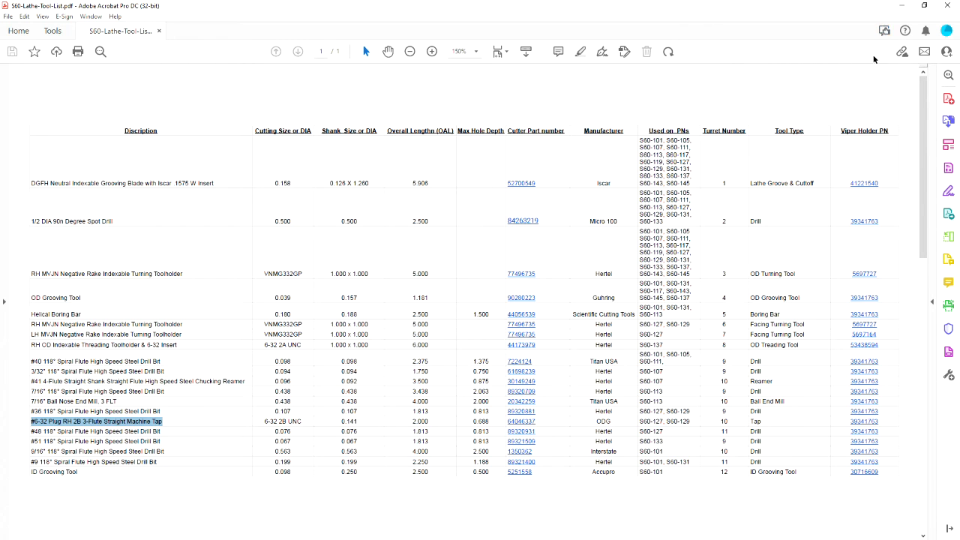
{"action": "left_click", "coordinate": [902, 6]}
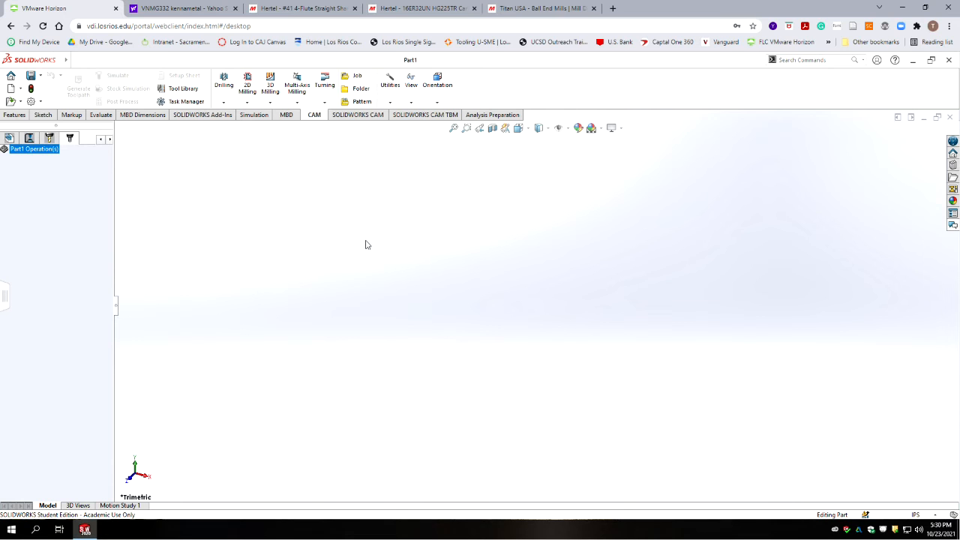
{"action": "left_click", "coordinate": [181, 92]}
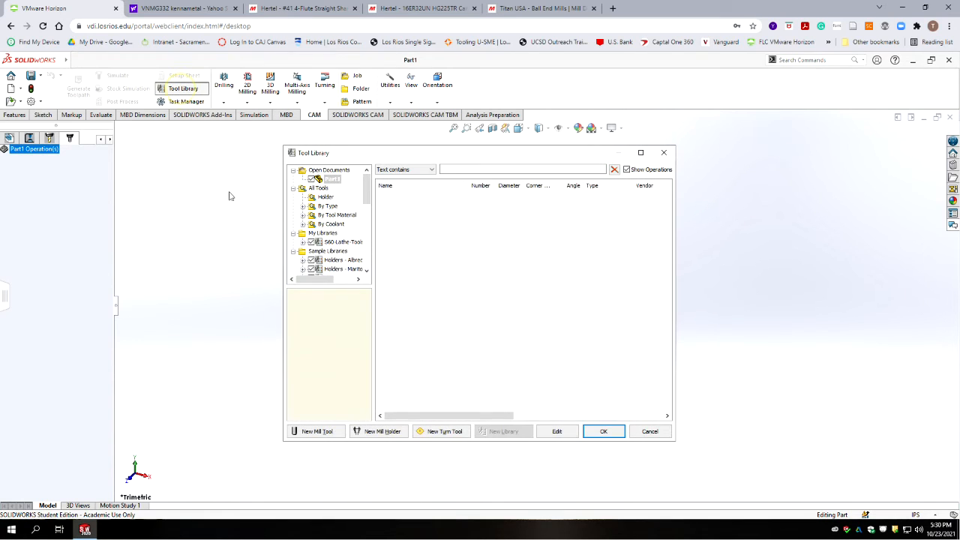
{"action": "left_click", "coordinate": [340, 243]}
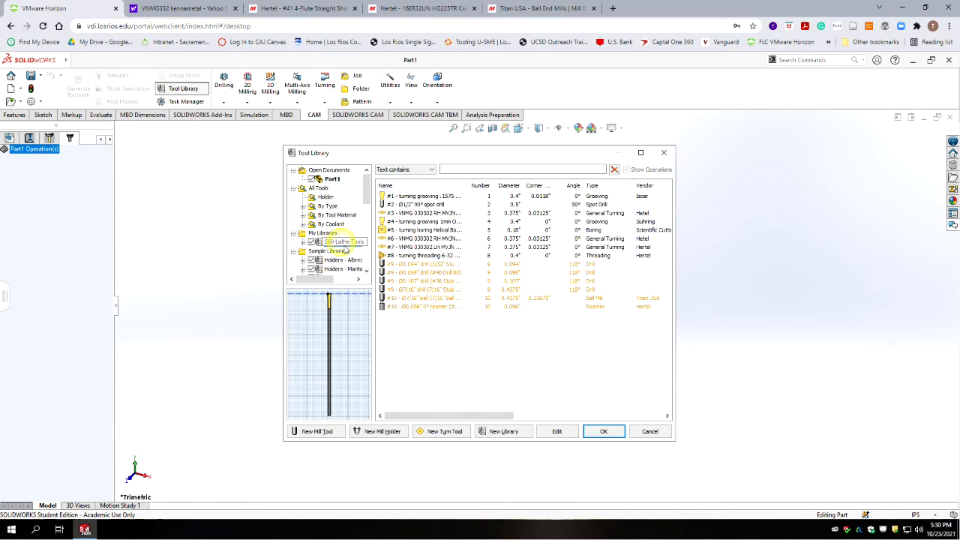
Step: Create a new mill tool of type Tap (Right Hand) and number it 10, including its length and diameter offsets
{"action": "left_click", "coordinate": [311, 431]}
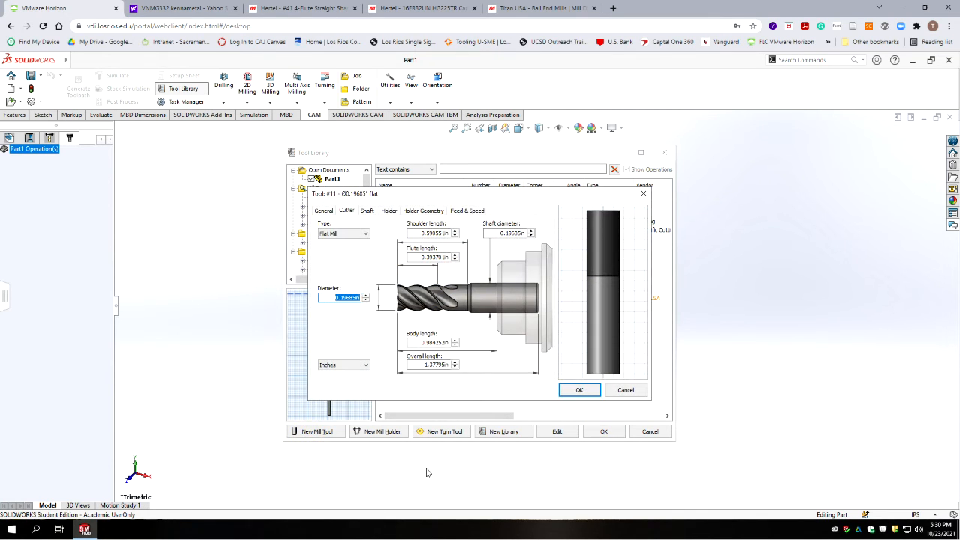
{"action": "left_click", "coordinate": [341, 233]}
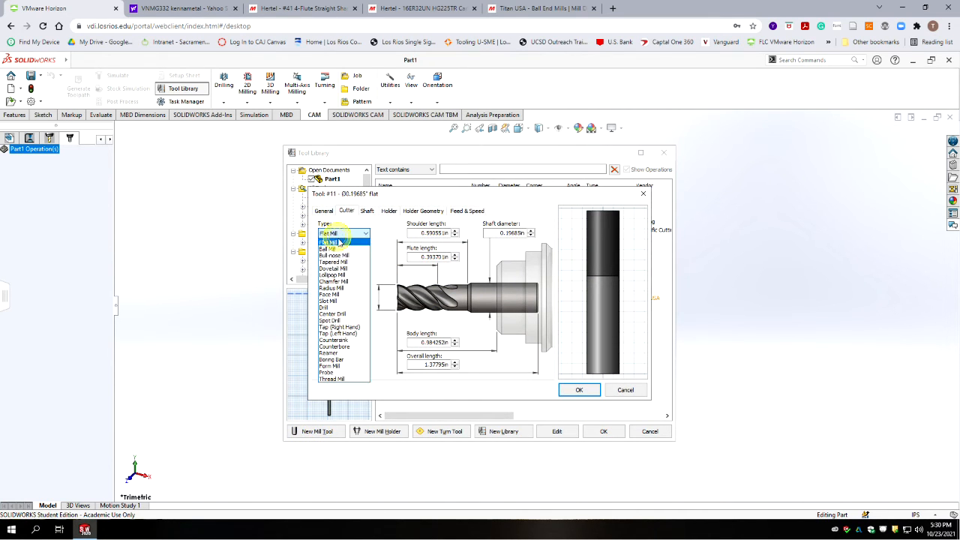
{"action": "left_click", "coordinate": [350, 327]}
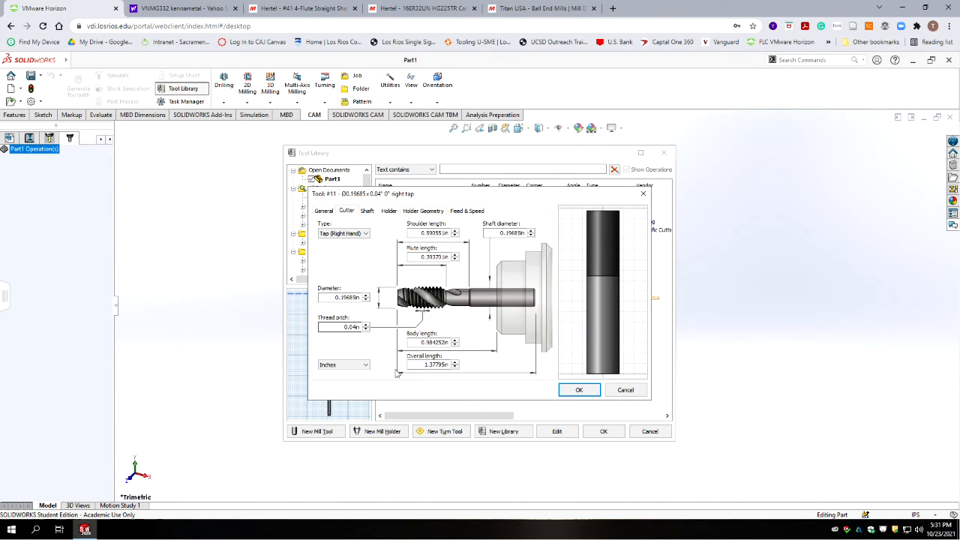
{"action": "left_click", "coordinate": [324, 211]}
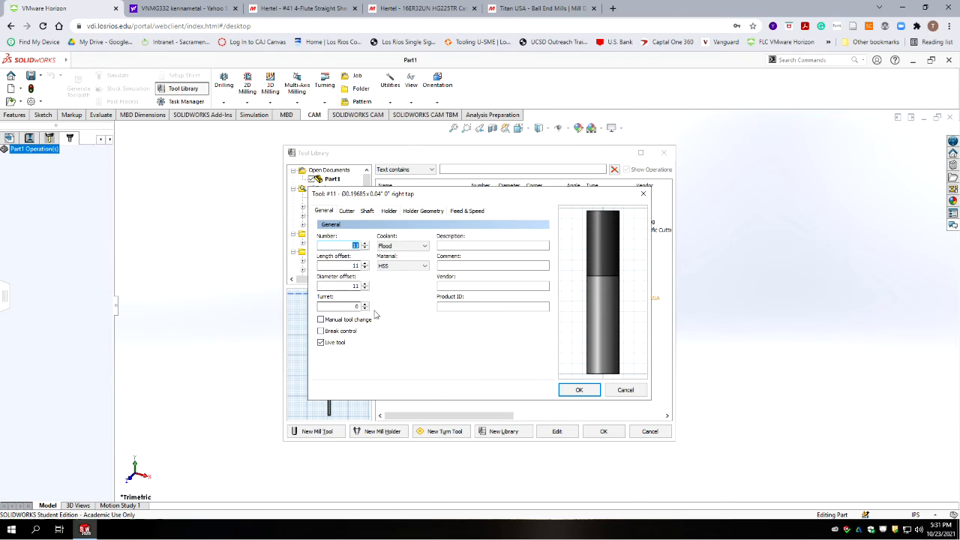
{"action": "left_click", "coordinate": [365, 248]}
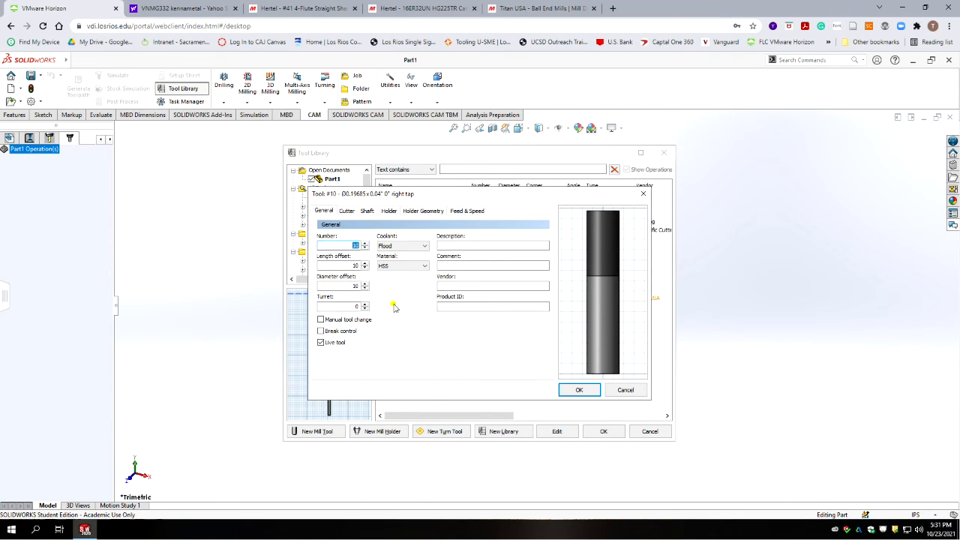
Step: Enter the copied tap description and shorten it to "#6-32 Machine Tap"
{"action": "left_click", "coordinate": [445, 246]}
{"action": "type", "text": "#6-32 Plug RH 2B 3-Flute Straight Machine Tap"}
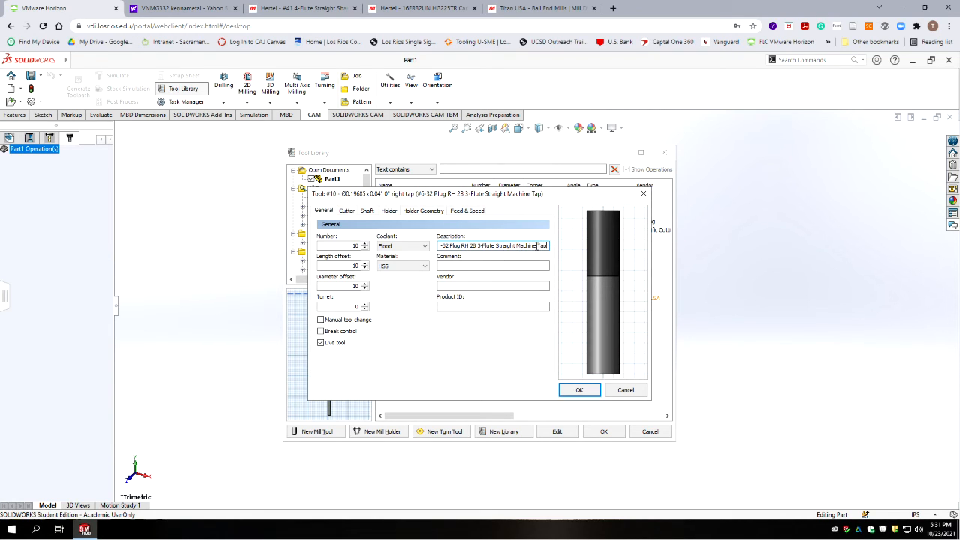
{"action": "left_click", "coordinate": [540, 246]}
{"action": "key", "text": "BackSpace"}
{"action": "key", "text": "BackSpace"}
{"action": "key", "text": "BackSpace"}
{"action": "key", "text": "BackSpace"}
{"action": "key", "text": "BackSpace"}
{"action": "key", "text": "BackSpace"}
{"action": "key", "text": "BackSpace"}
{"action": "key", "text": "BackSpace"}
{"action": "key", "text": "BackSpace"}
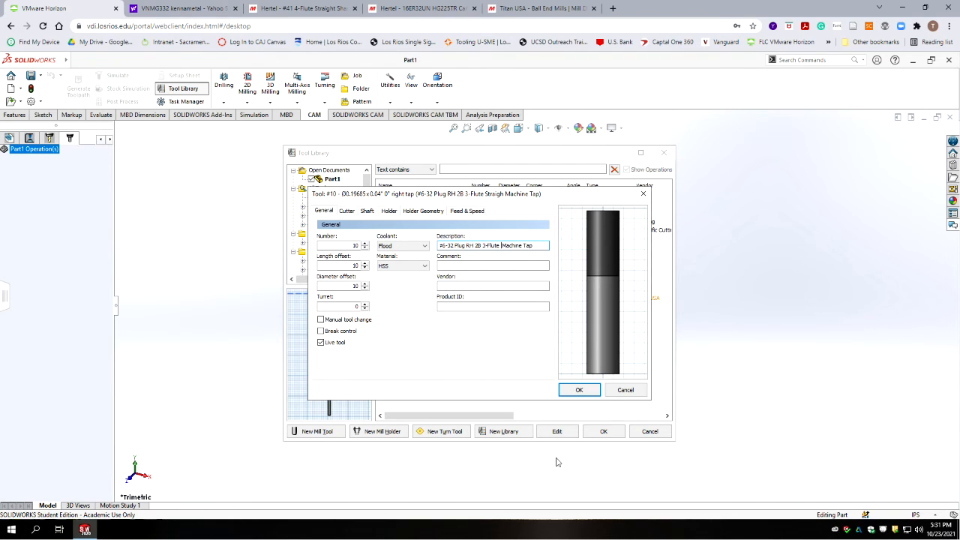
{"action": "key", "text": "BackSpace"}
{"action": "key", "text": "BackSpace"}
{"action": "key", "text": "BackSpace"}
{"action": "key", "text": "BackSpace"}
{"action": "key", "text": "BackSpace"}
{"action": "key", "text": "BackSpace"}
{"action": "key", "text": "BackSpace"}
{"action": "key", "text": "BackSpace"}
{"action": "key", "text": "BackSpace"}
{"action": "key", "text": "BackSpace"}
{"action": "key", "text": "BackSpace"}
{"action": "key", "text": "BackSpace"}
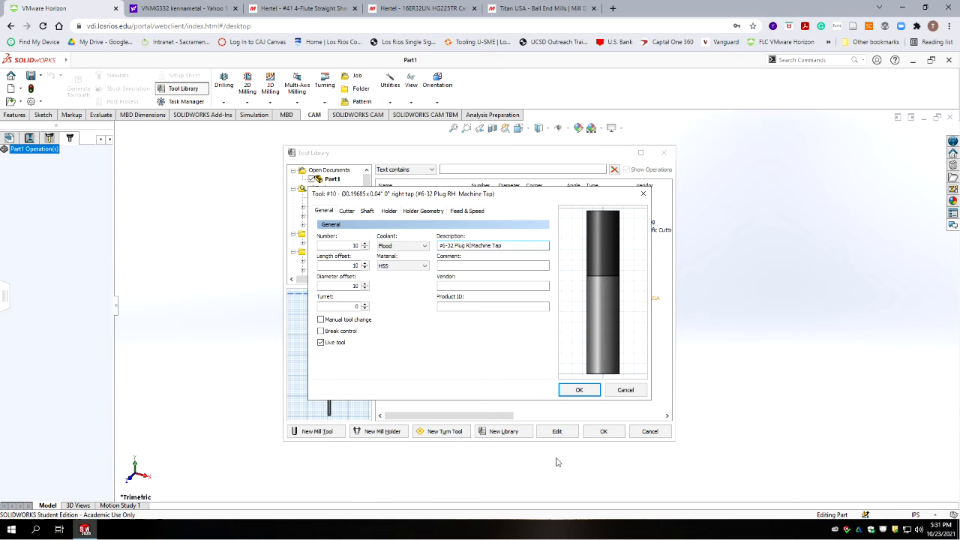
{"action": "key", "text": "BackSpace"}
{"action": "key", "text": "BackSpace"}
{"action": "key", "text": "BackSpace"}
{"action": "key", "text": "BackSpace"}
{"action": "key", "text": "BackSpace"}
{"action": "key", "text": "BackSpace"}
Step: Look up the tap's manufacturer on its MSC product page and enter OSG as the vendor
{"action": "left_click", "coordinate": [469, 285]}
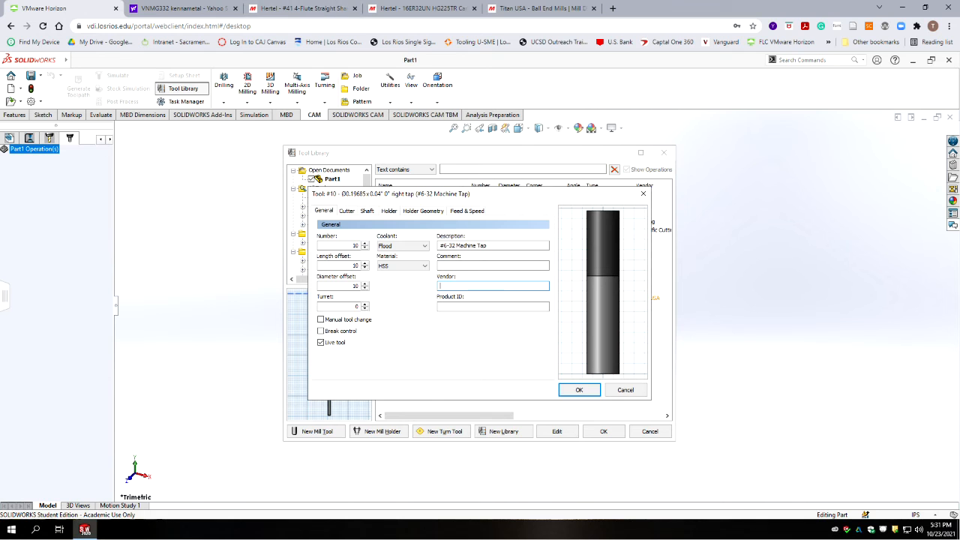
{"action": "key", "text": "alt+Tab"}
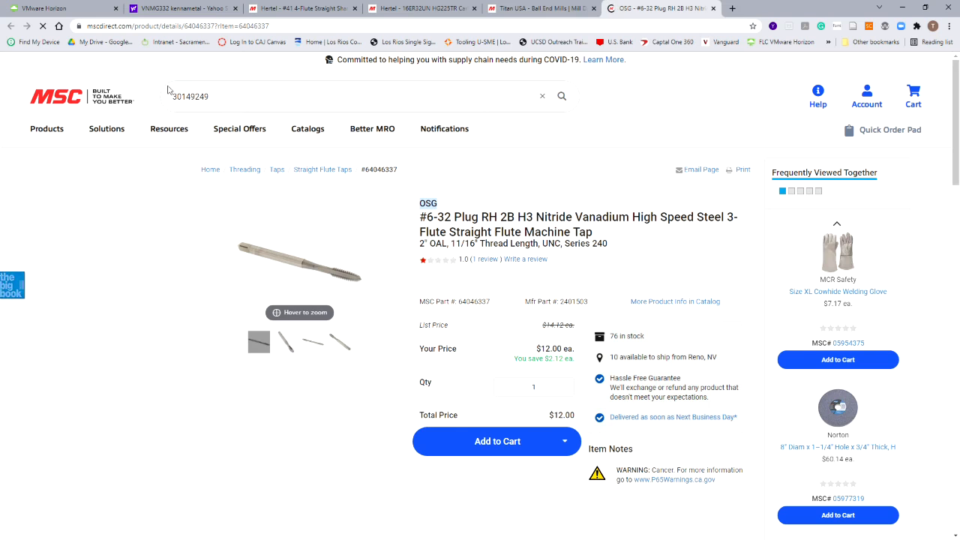
{"action": "key", "text": "ctrl+Tab"}
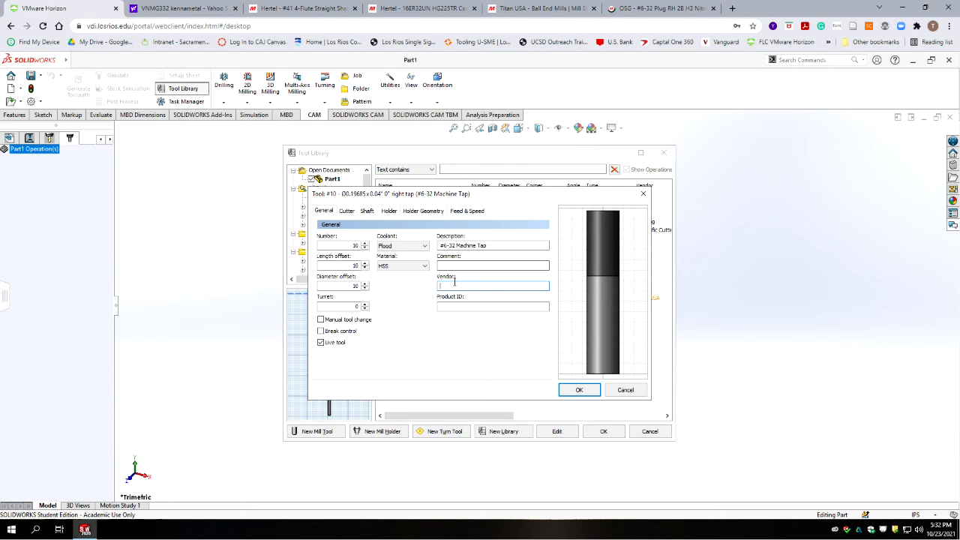
{"action": "type", "text": "OSG"}
Step: Copy the web address of the tap's MSC product page into the tool's Product ID
{"action": "left_click", "coordinate": [450, 306]}
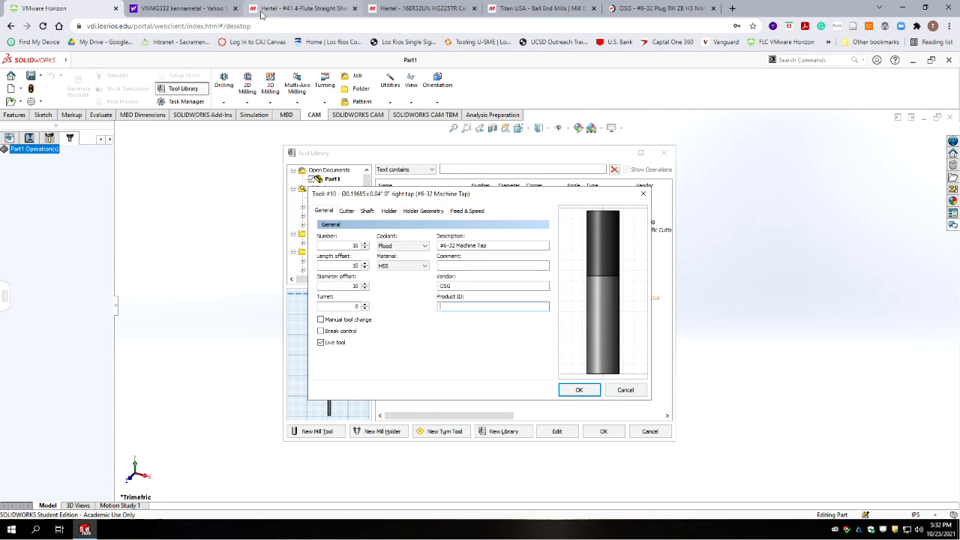
{"action": "left_click", "coordinate": [664, 8]}
{"action": "left_click", "coordinate": [297, 28]}
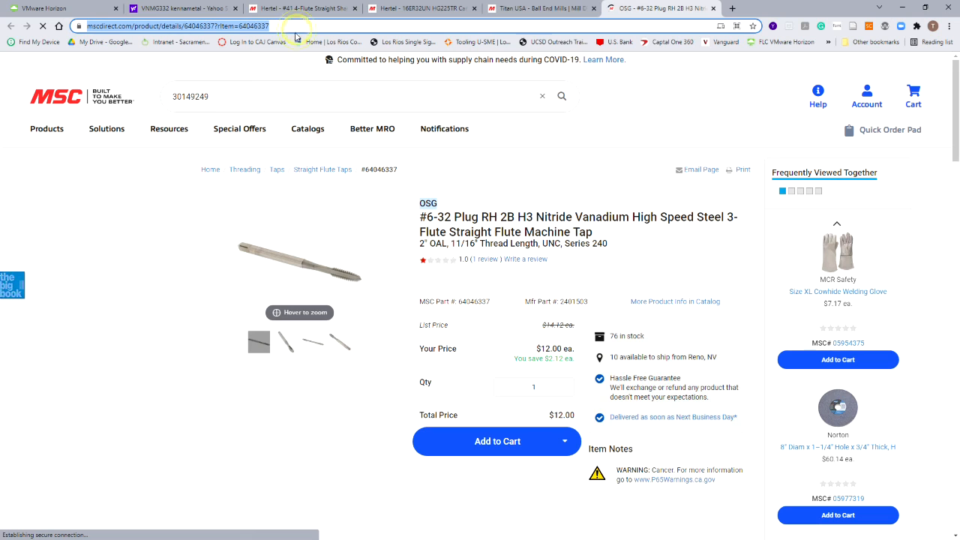
{"action": "key", "text": "ctrl+c"}
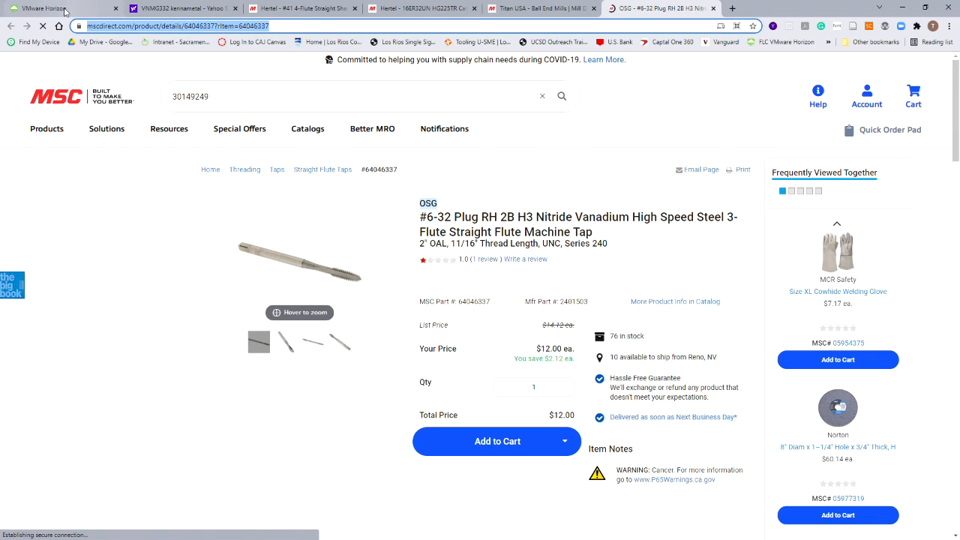
{"action": "left_click", "coordinate": [44, 8]}
{"action": "left_click", "coordinate": [492, 306]}
{"action": "key", "text": "ctrl+v"}
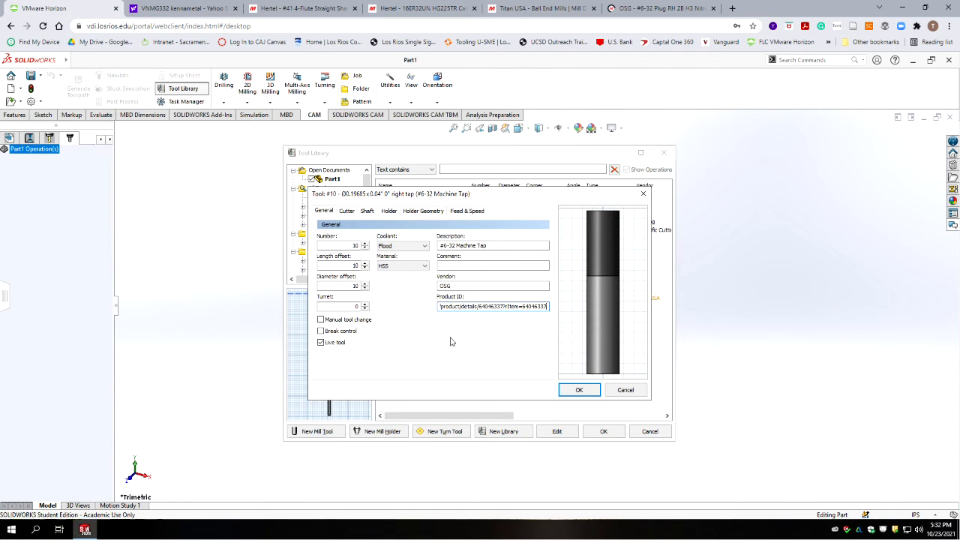
Step: Set the tap's cutter diameter to .2040 in using the Starrett drill chart, and its thread pitch to 1/32 in
{"action": "left_click", "coordinate": [346, 211]}
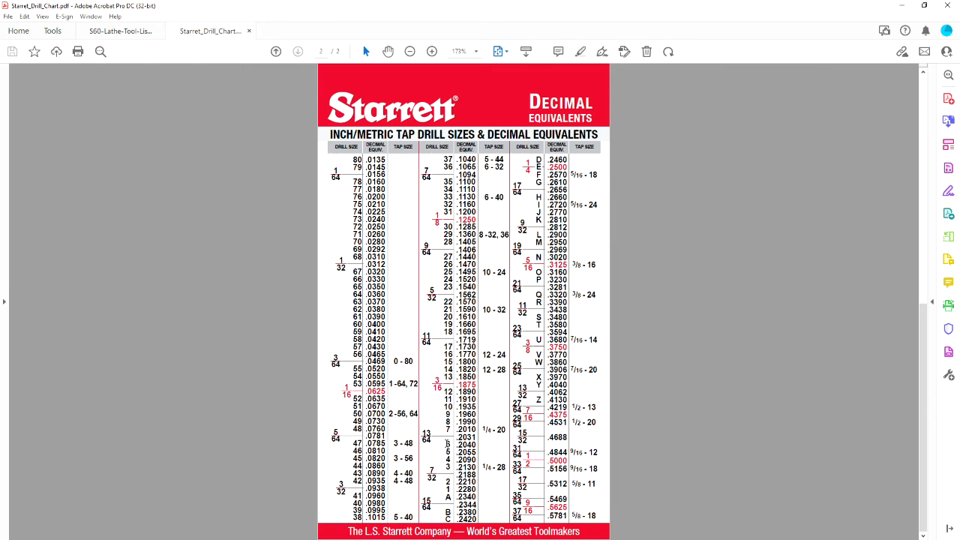
{"action": "left_click_drag", "start_coordinate": [475, 445], "coordinate": [460, 445]}
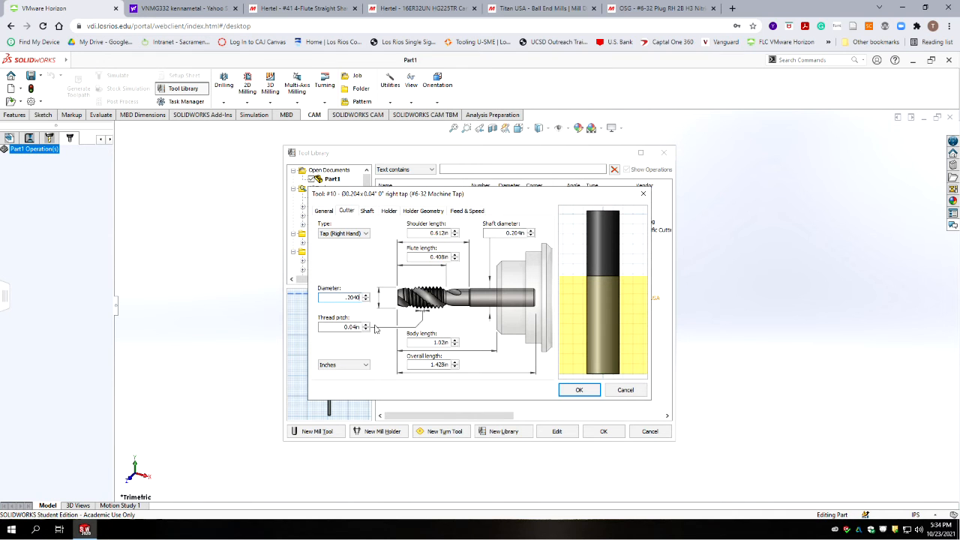
{"action": "key", "text": "Tab"}
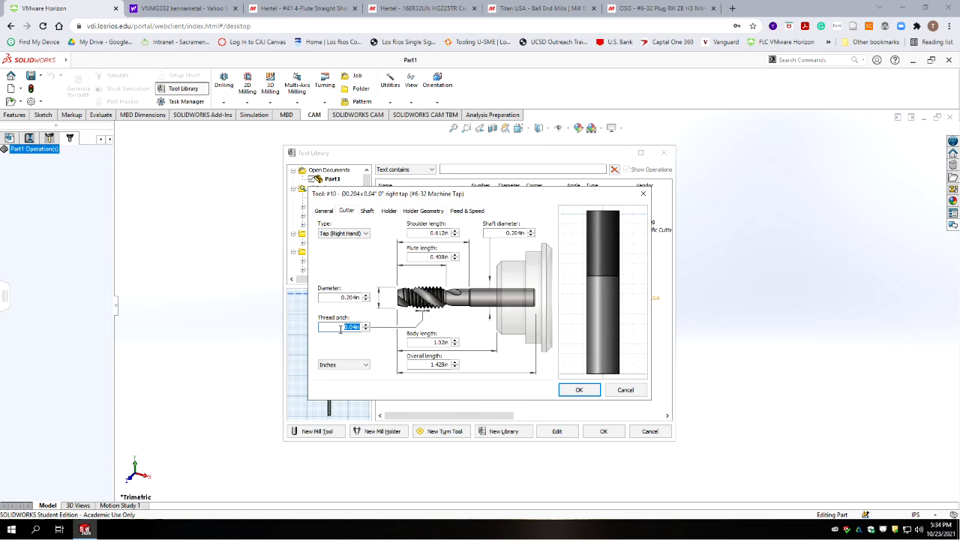
{"action": "type", "text": "1/32"}
Step: Look up the tap's specs on the MSC page and set its overall length to 2 in
{"action": "left_click", "coordinate": [421, 341]}
{"action": "key", "text": "Tab"}
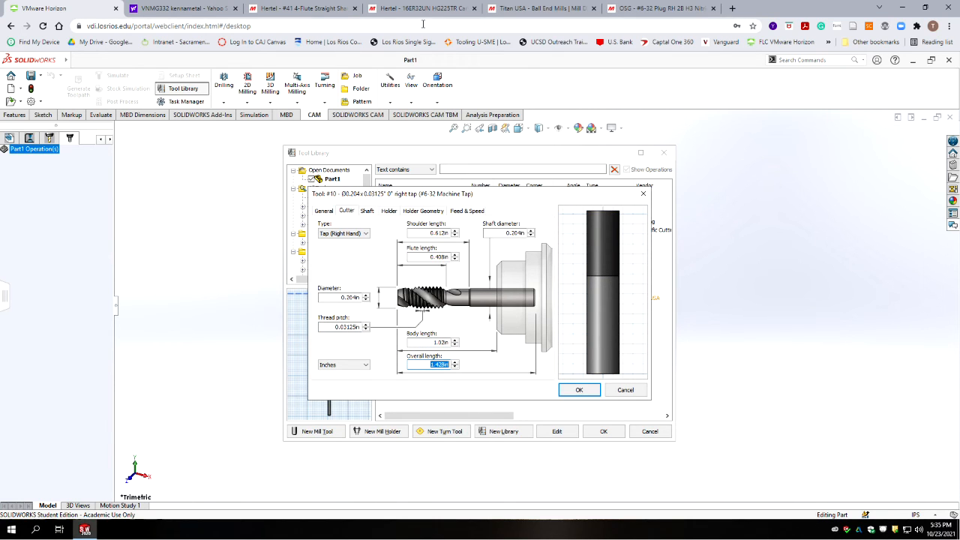
{"action": "left_click", "coordinate": [657, 8]}
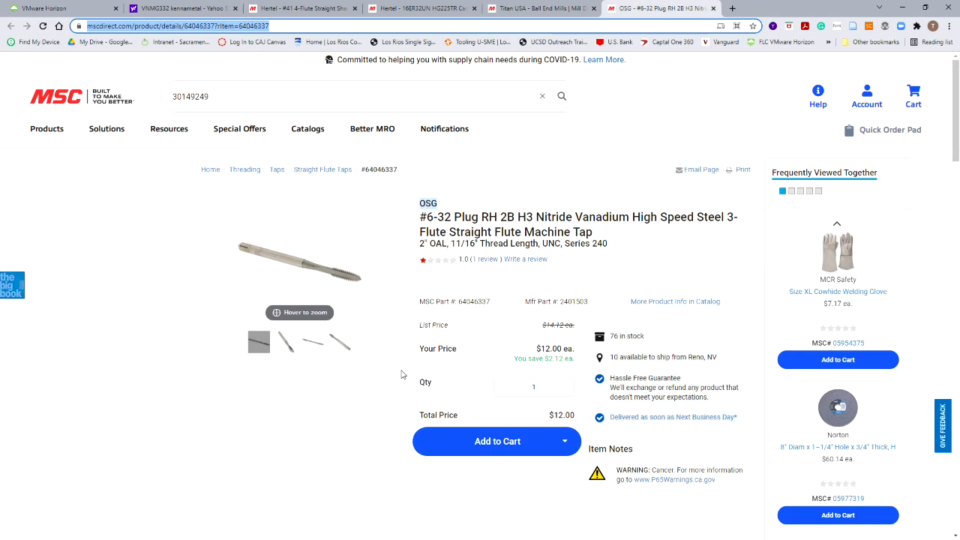
{"action": "scroll", "coordinate": [390, 373], "scroll_direction": "down", "scroll_amount": 3}
{"action": "scroll", "coordinate": [381, 371], "scroll_direction": "down", "scroll_amount": 5}
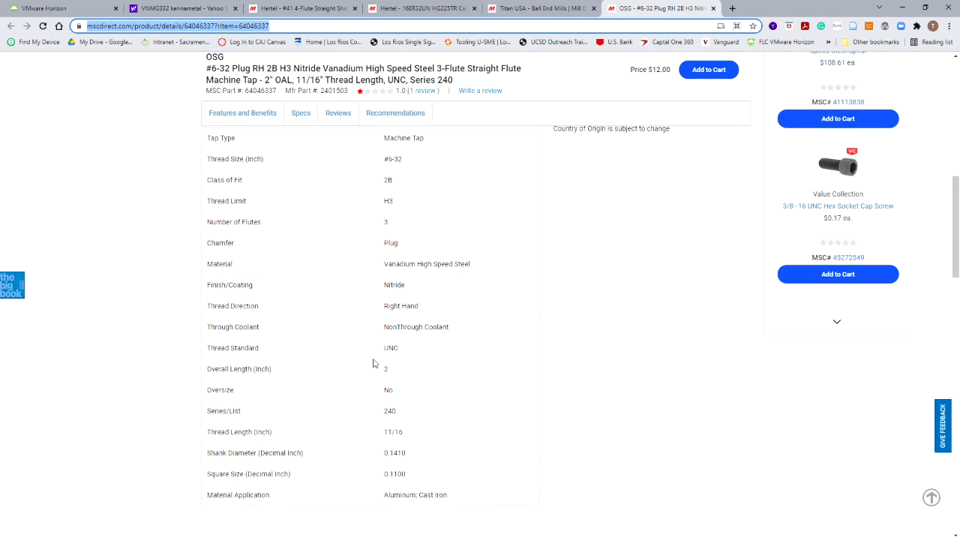
{"action": "scroll", "coordinate": [391, 383], "scroll_direction": "up", "scroll_amount": 1}
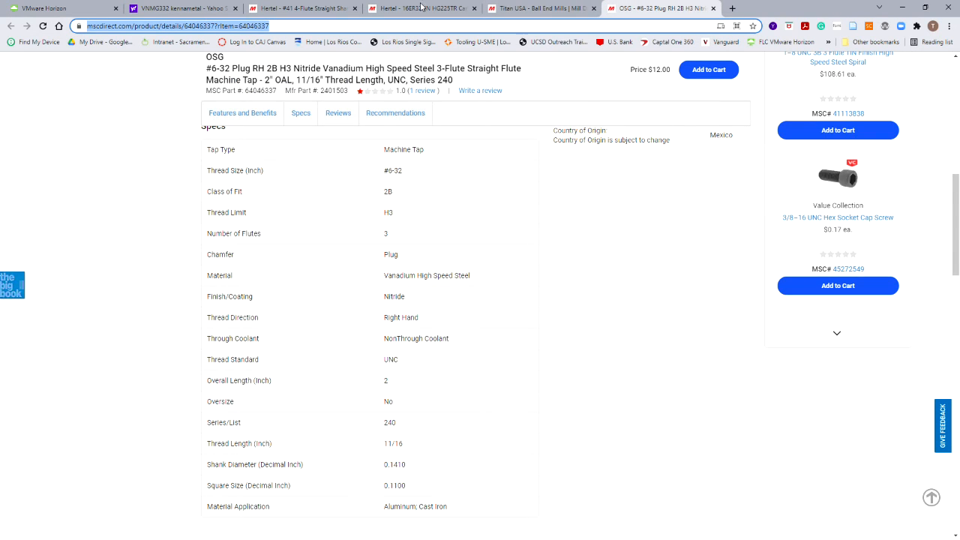
{"action": "left_click", "coordinate": [47, 8]}
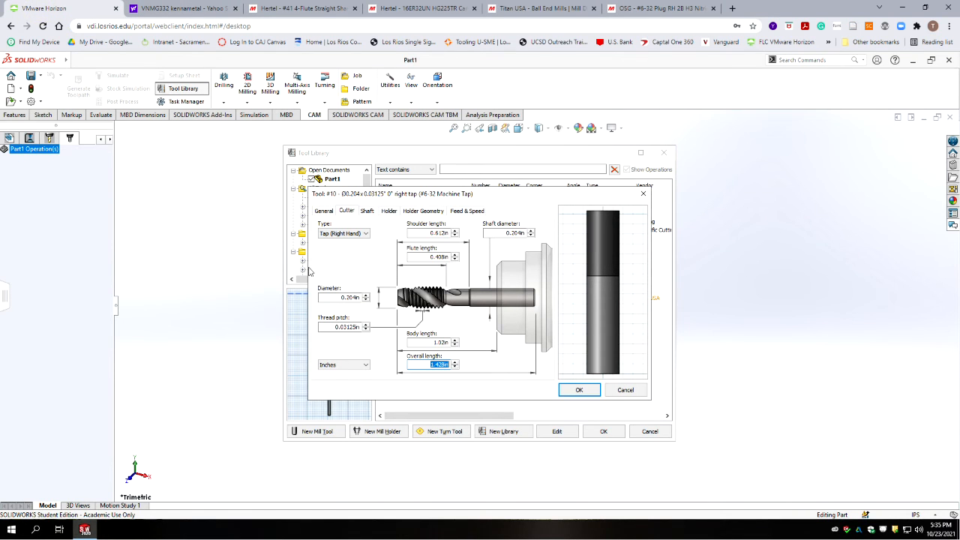
{"action": "type", "text": "2"}
Step: Set the tap's flute length to 11/16 in, matching the thread length in the MSC specs
{"action": "left_click", "coordinate": [424, 259]}
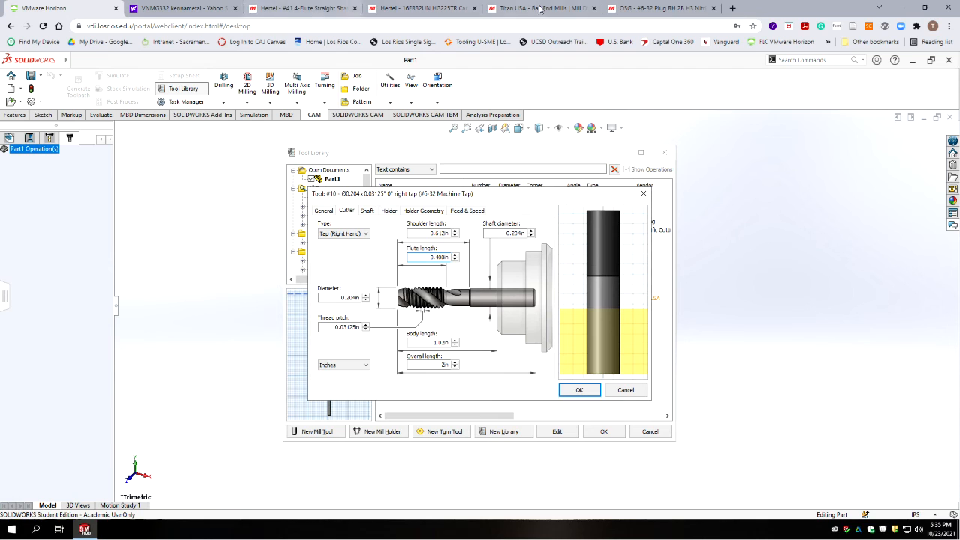
{"action": "left_click", "coordinate": [653, 8]}
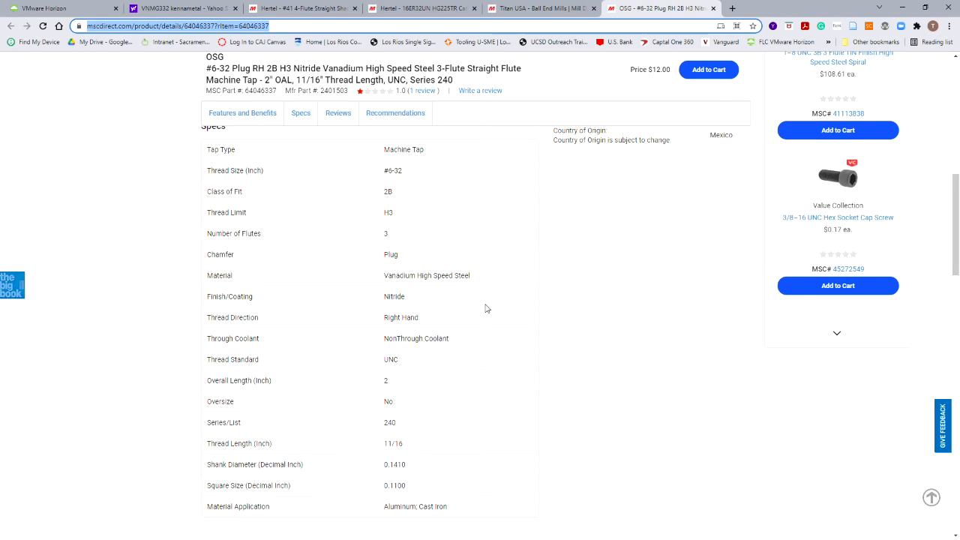
{"action": "left_click", "coordinate": [63, 8]}
{"action": "double_click", "coordinate": [441, 256]}
{"action": "type", "text": "11/"}
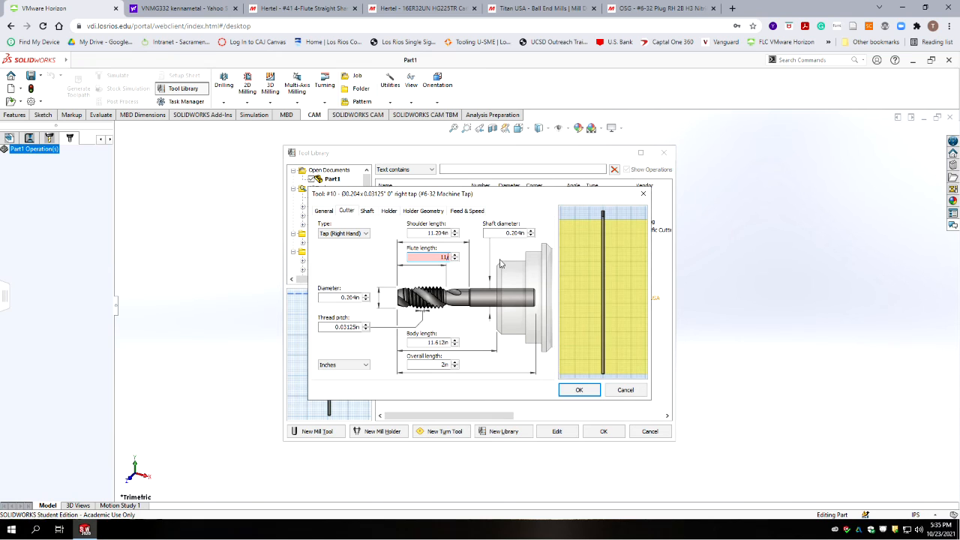
{"action": "type", "text": "16"}
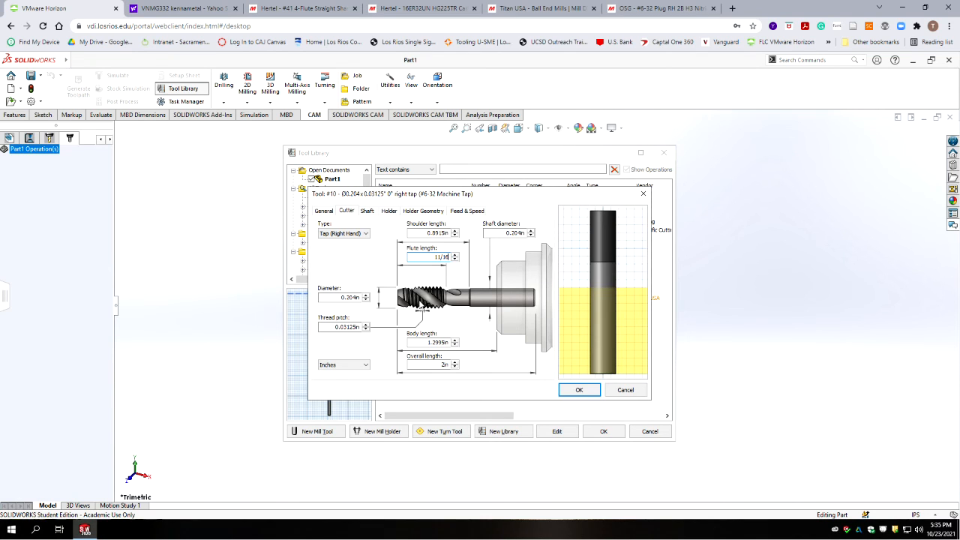
Step: Copy the 0.1410 in shank diameter from the MSC specs into the tap's shaft diameter, and set the shoulder length to 0.7 in
{"action": "left_click", "coordinate": [507, 234]}
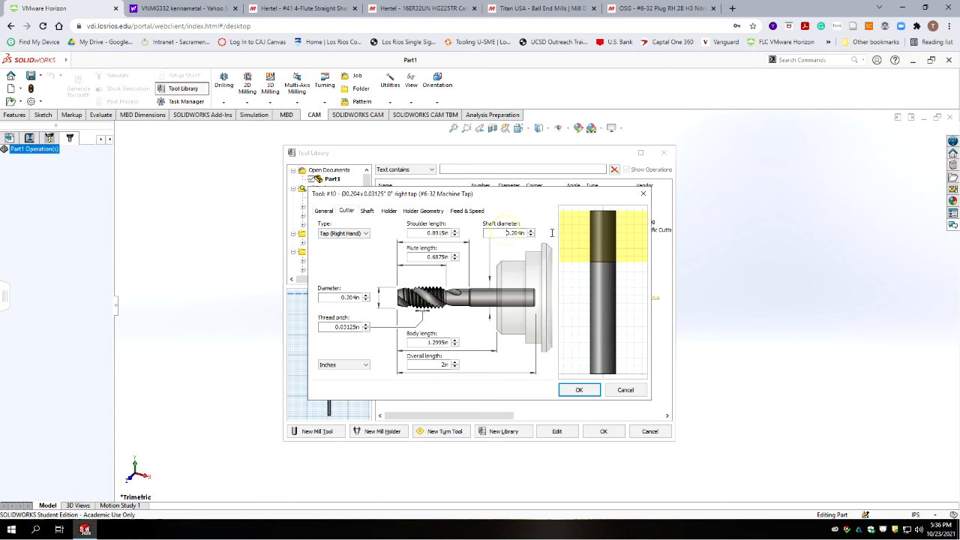
{"action": "left_click", "coordinate": [638, 7]}
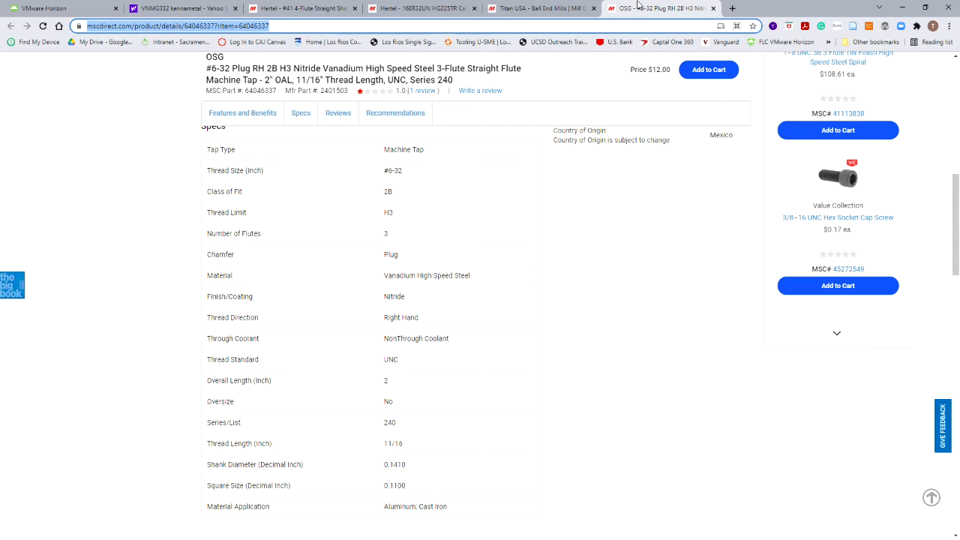
{"action": "left_click", "coordinate": [413, 463]}
{"action": "double_click", "coordinate": [388, 464]}
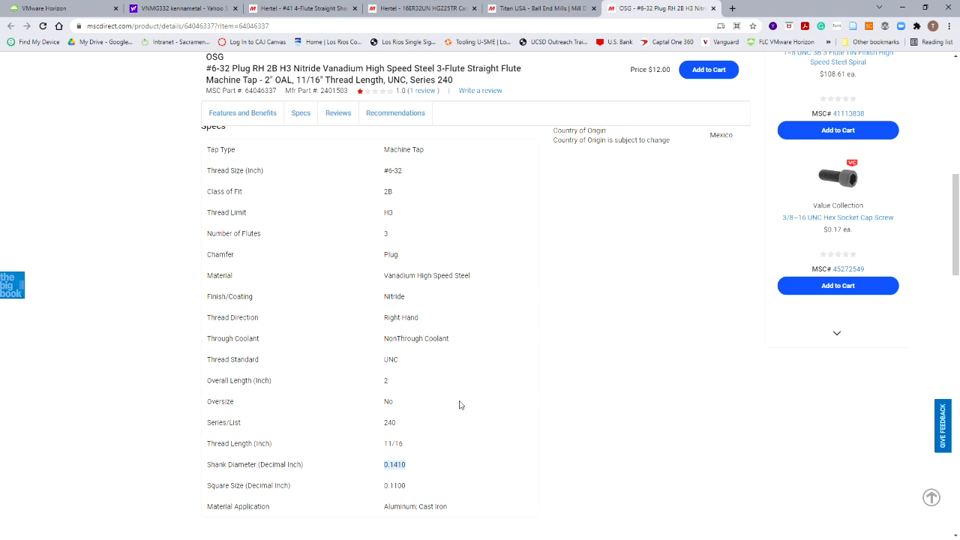
{"action": "left_click", "coordinate": [75, 8]}
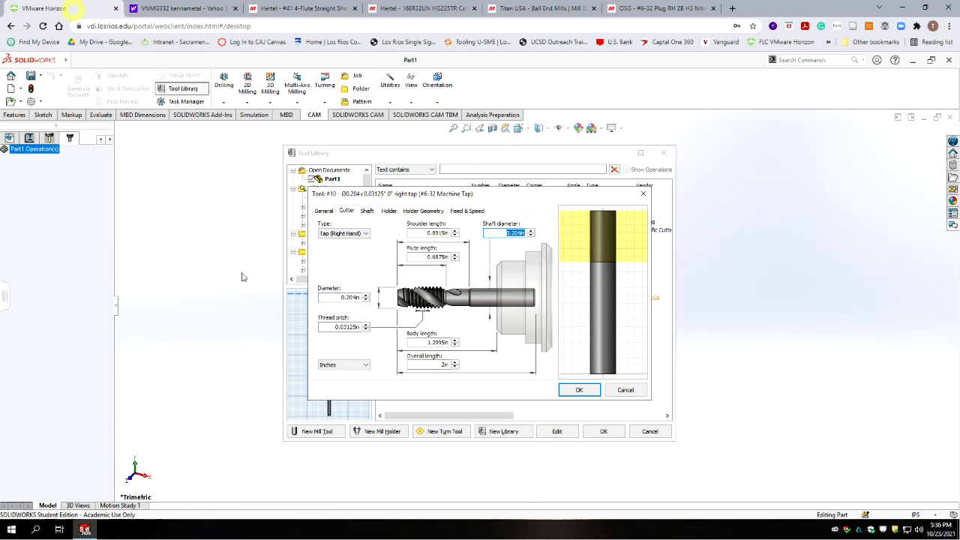
{"action": "key", "text": "ctrl+v"}
{"action": "key", "text": "Tab"}
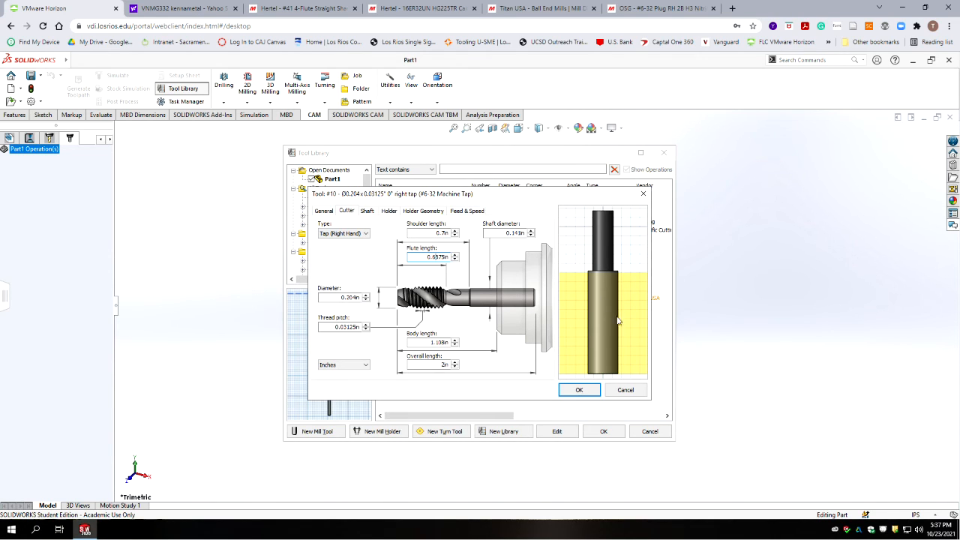
Step: Assign the Maritool CAT40-ER32-1.85 holder from the Holders - Maritool sample library to the tap and review its holder geometry
{"action": "left_click", "coordinate": [367, 211]}
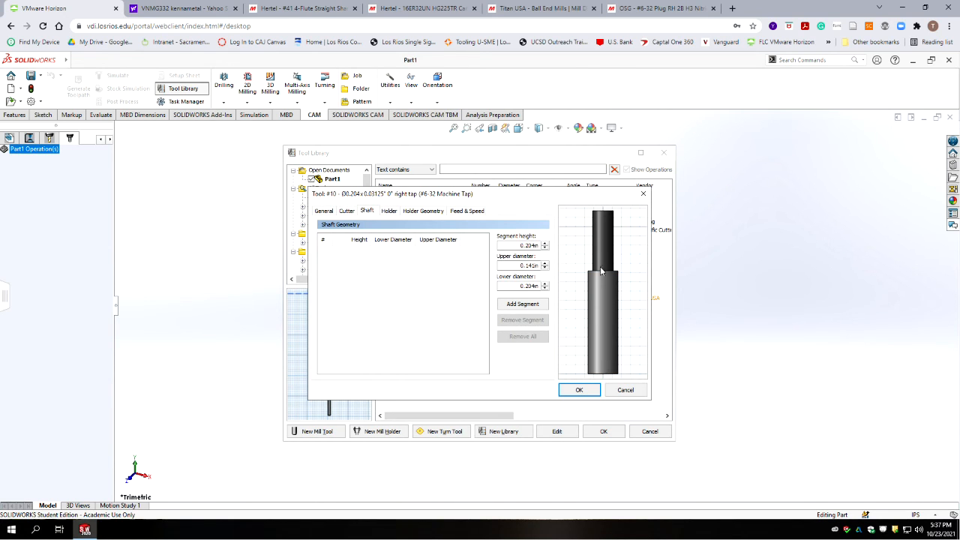
{"action": "left_click", "coordinate": [388, 212]}
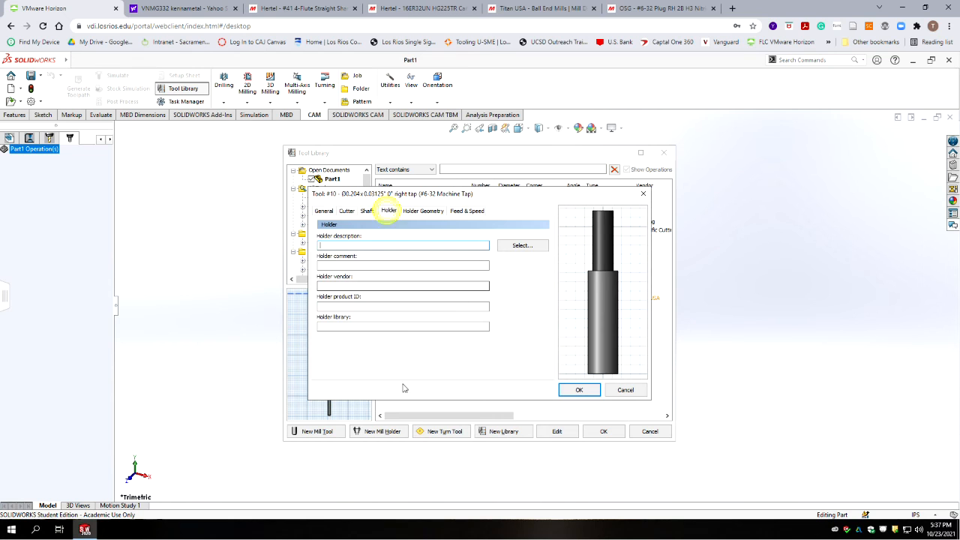
{"action": "left_click", "coordinate": [522, 246]}
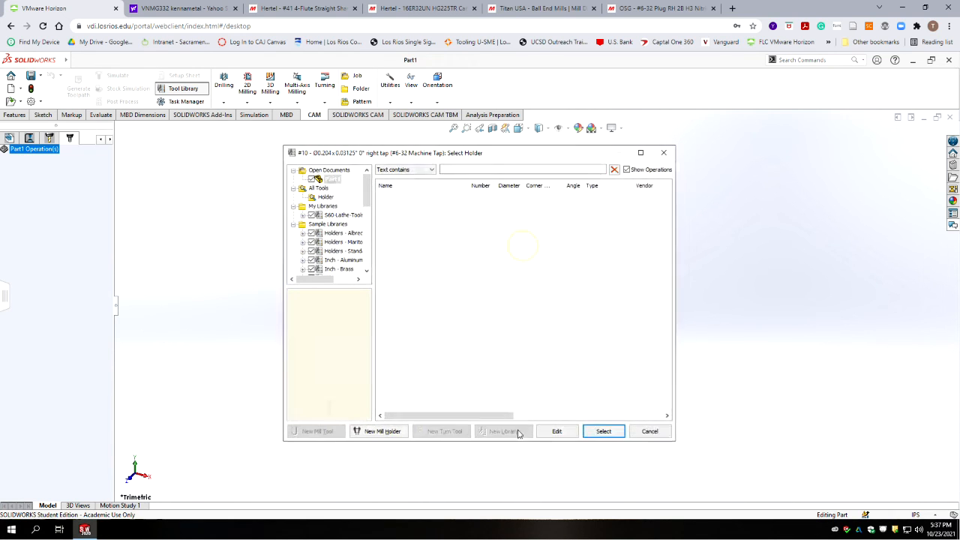
{"action": "left_click", "coordinate": [341, 241]}
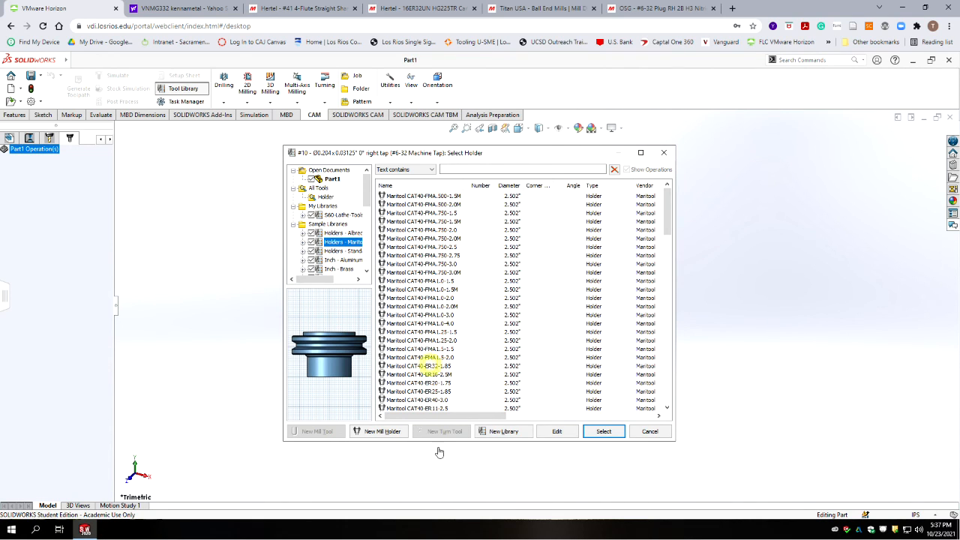
{"action": "left_click", "coordinate": [428, 366]}
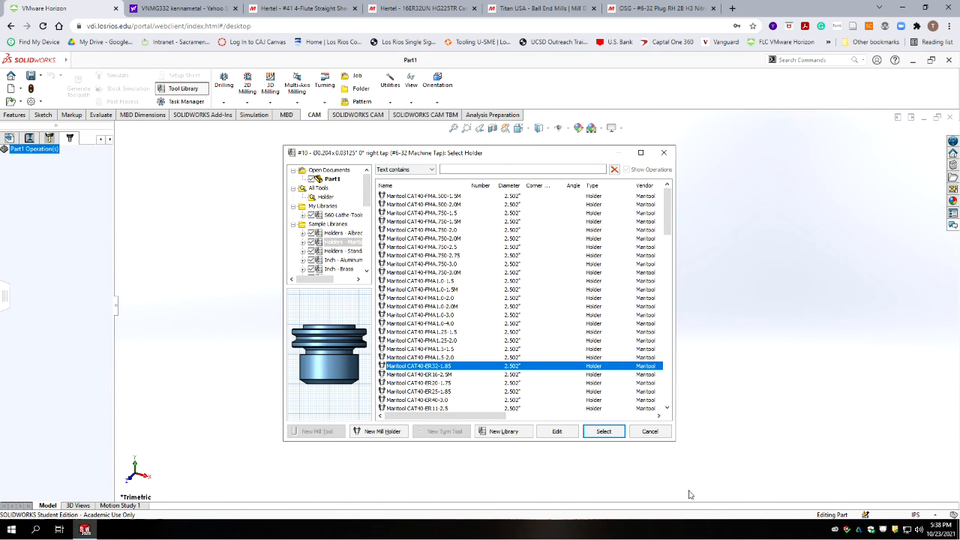
{"action": "left_click", "coordinate": [604, 433]}
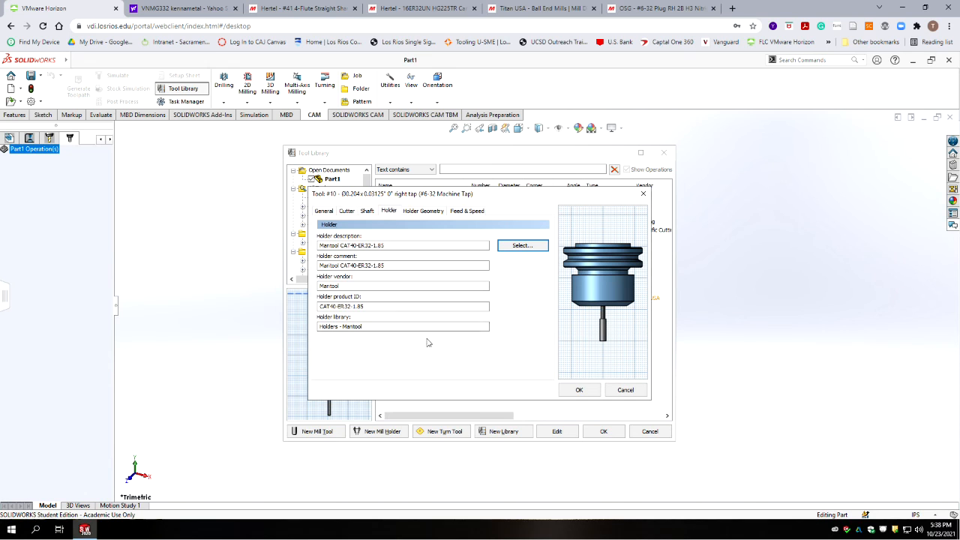
{"action": "left_click", "coordinate": [412, 211]}
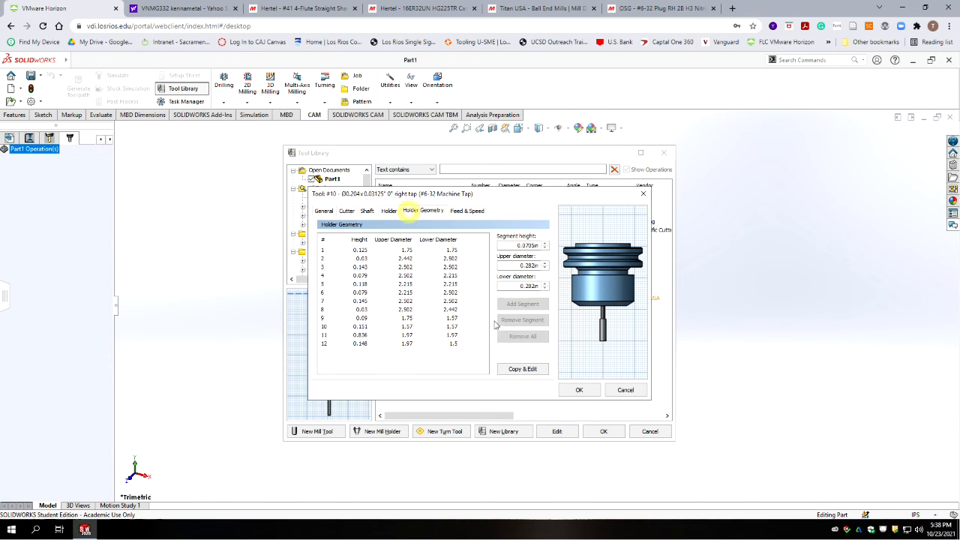
Step: Set the tap's spindle speed to 1000 rpm
{"action": "left_click", "coordinate": [472, 212]}
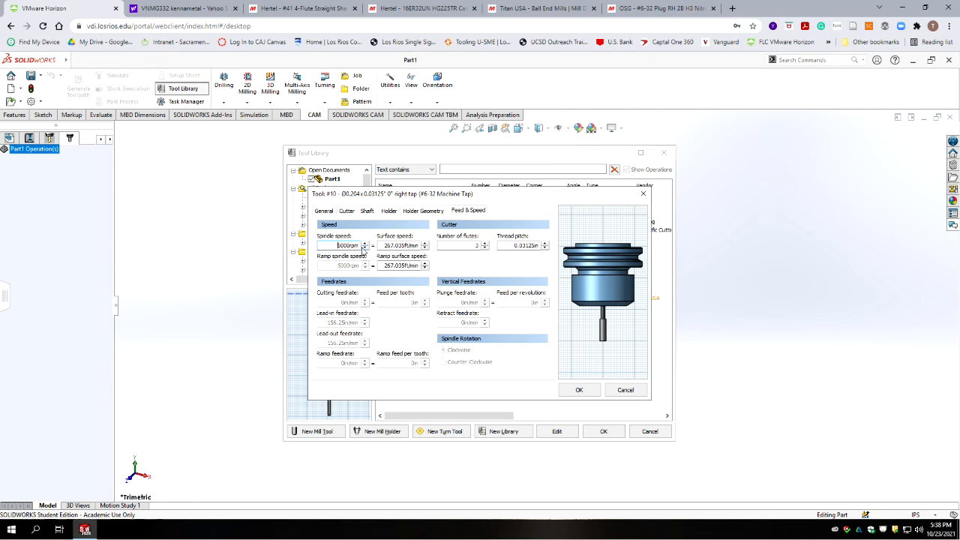
{"action": "double_click", "coordinate": [336, 246]}
{"action": "type", "text": "1000"}
Step: Turn off the Live tool option for the #6-32 machine tap and save the tool definition
{"action": "left_click", "coordinate": [333, 211]}
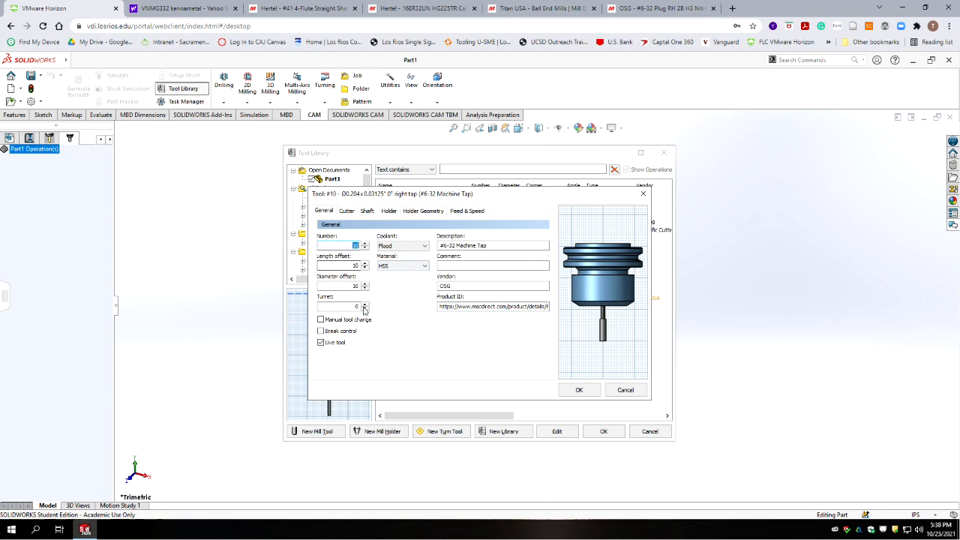
{"action": "left_click", "coordinate": [336, 345]}
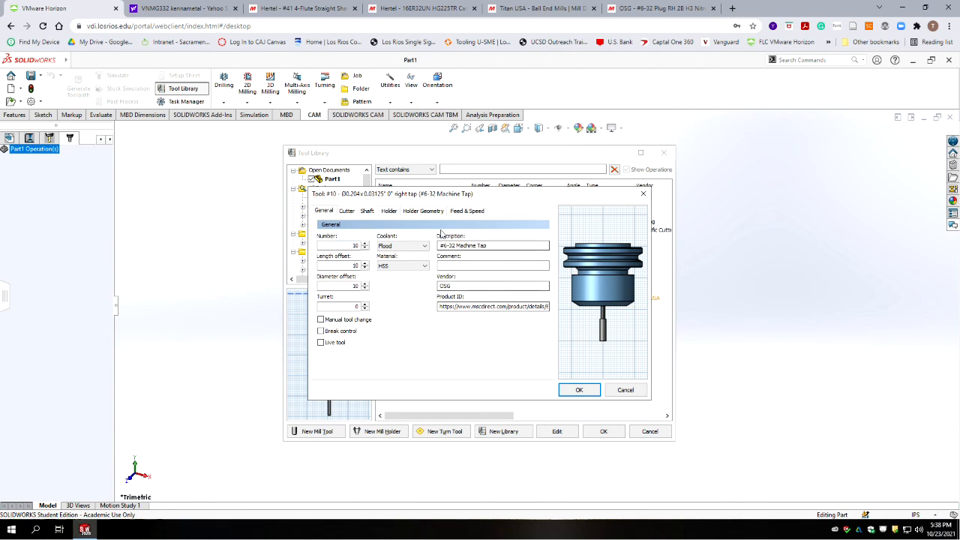
{"action": "left_click", "coordinate": [579, 390]}
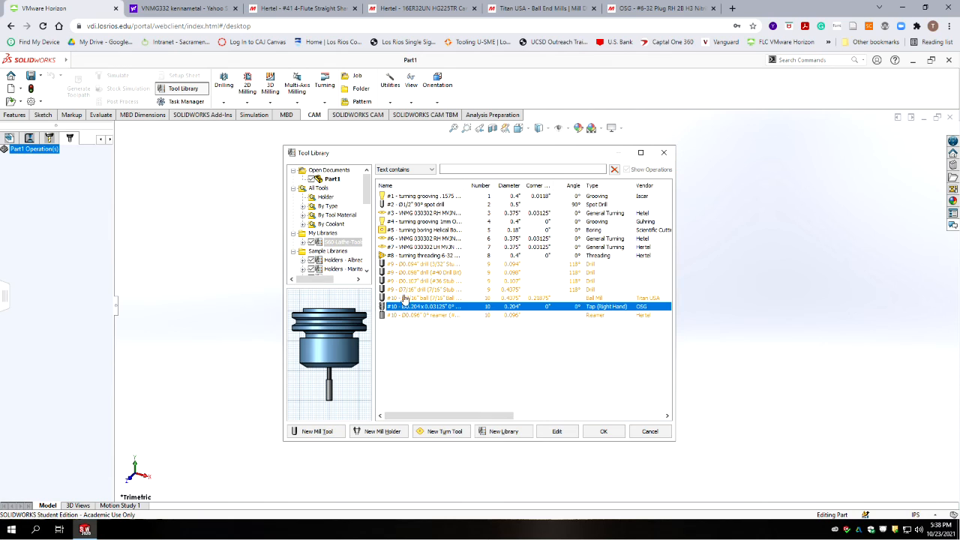